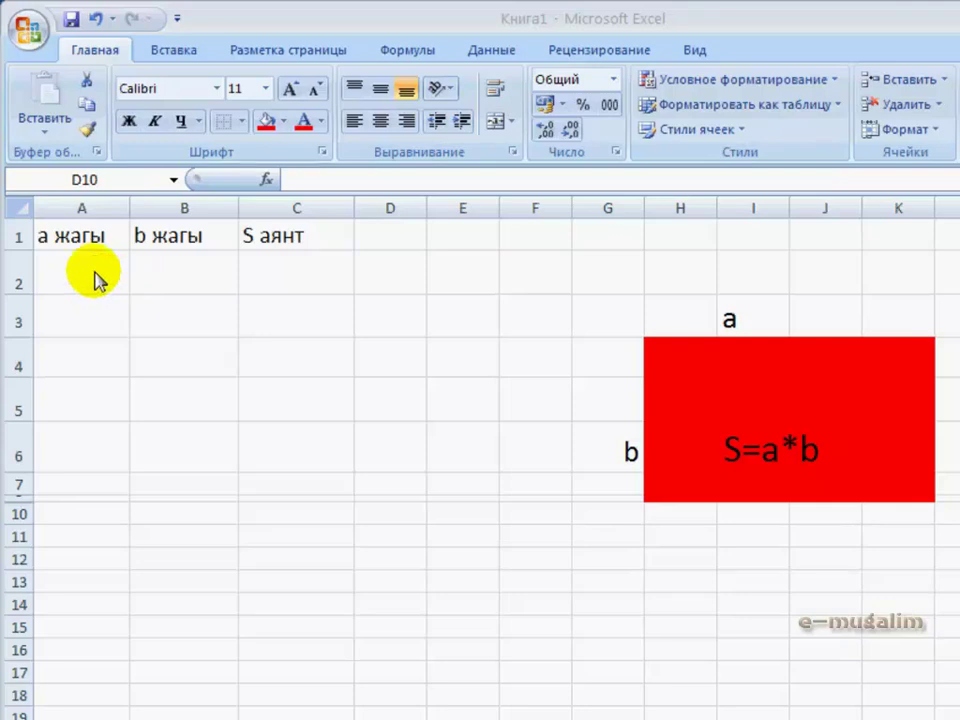
click(117, 284)
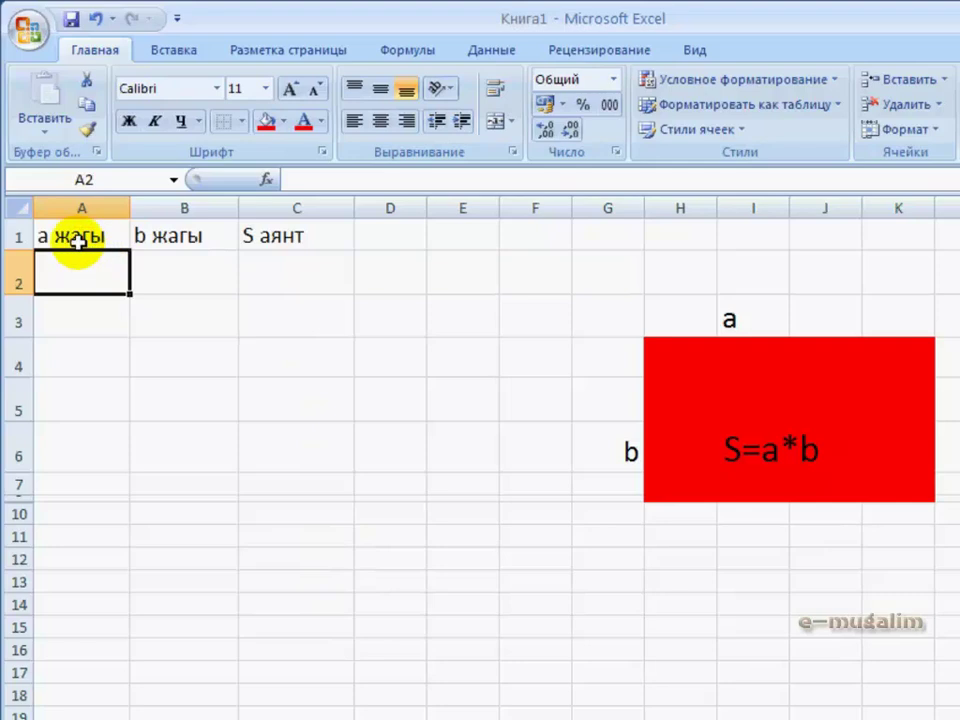
click(253, 238)
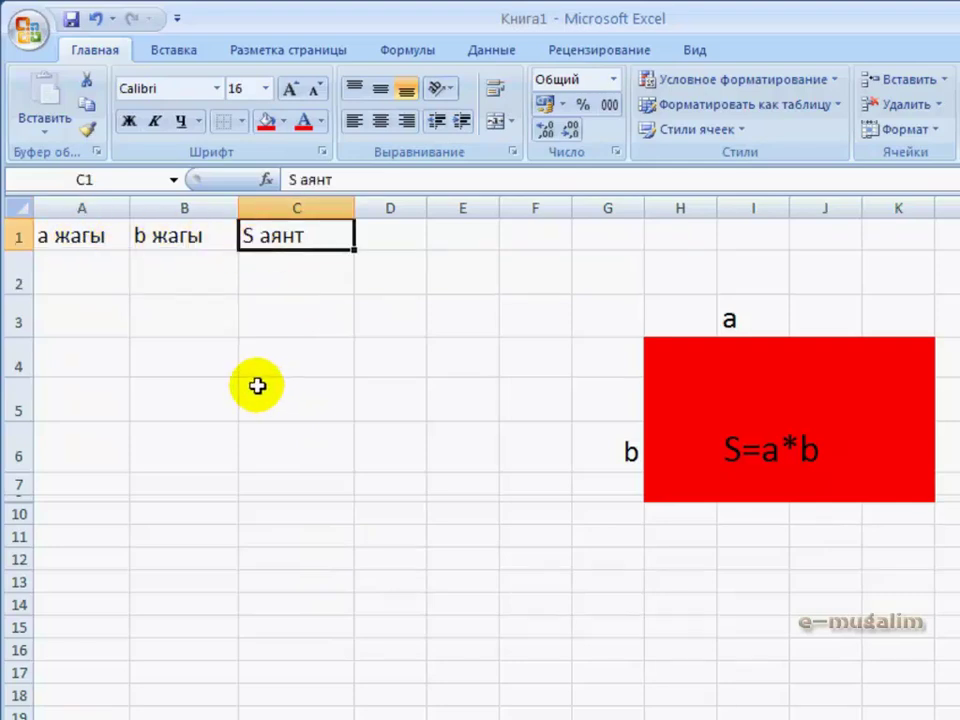
click(668, 368)
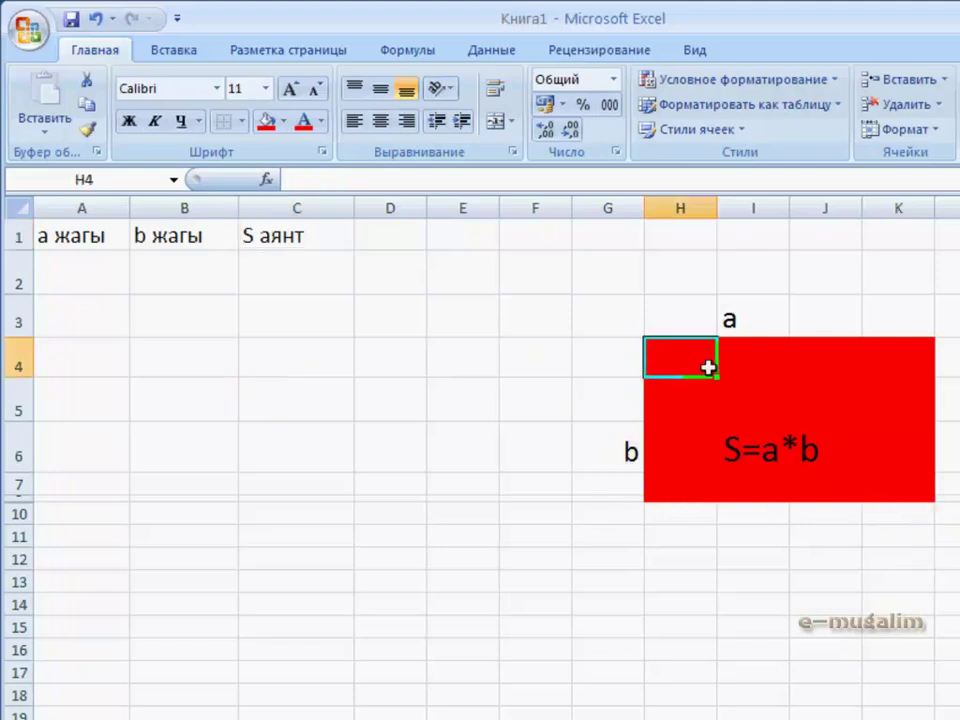
click(726, 334)
click(632, 450)
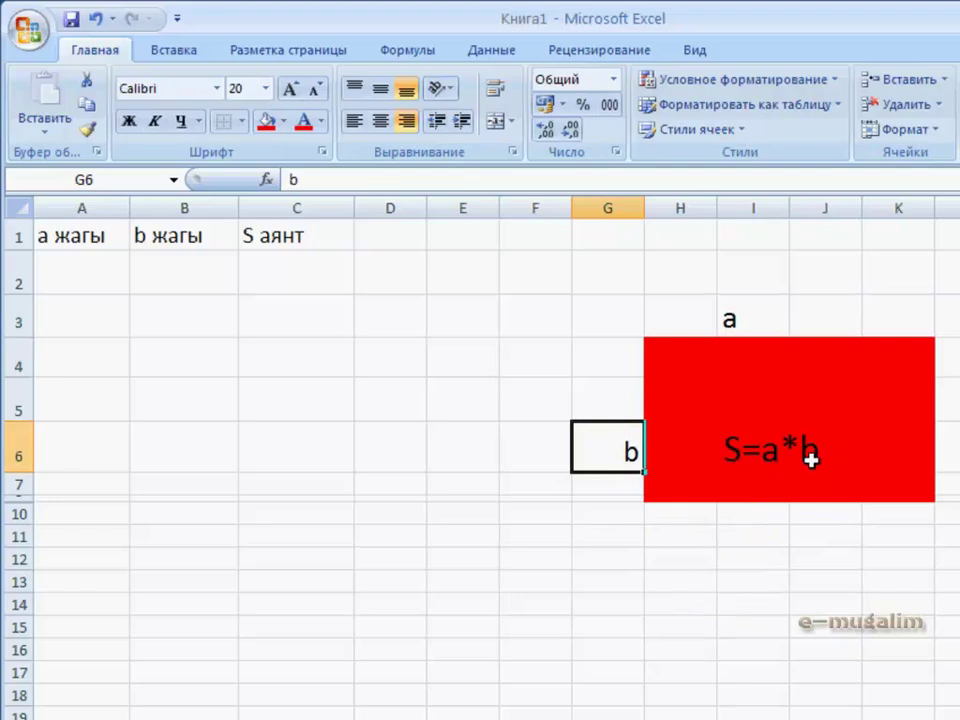
Enter the side a lengths 5, 6, 9 and 12 in cells A2 to A5
click(75, 280)
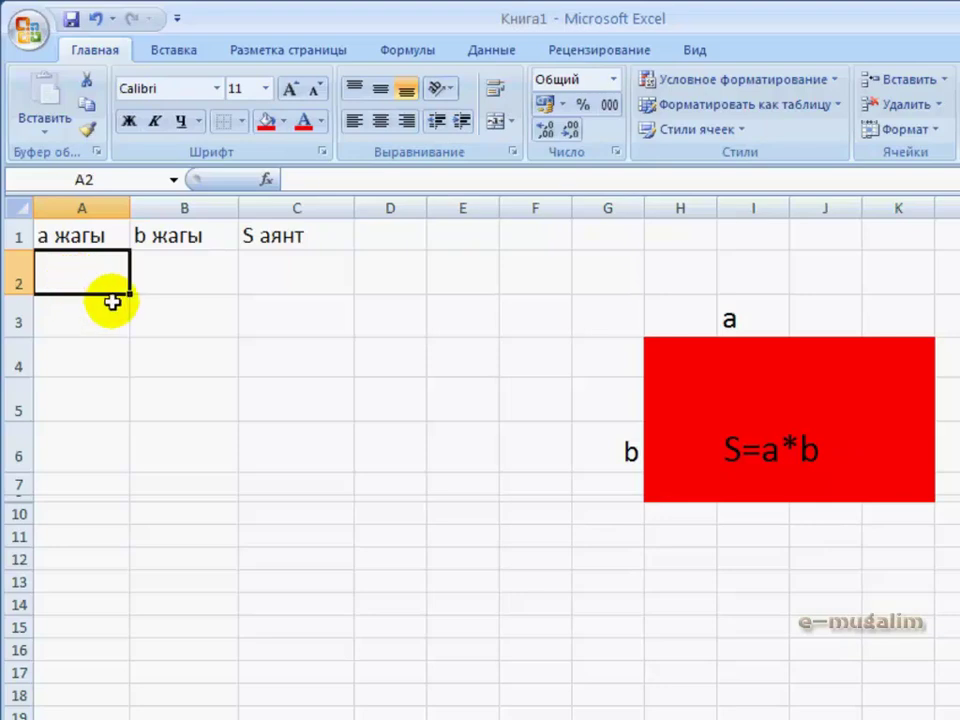
text(5)
click(86, 321)
text(6)
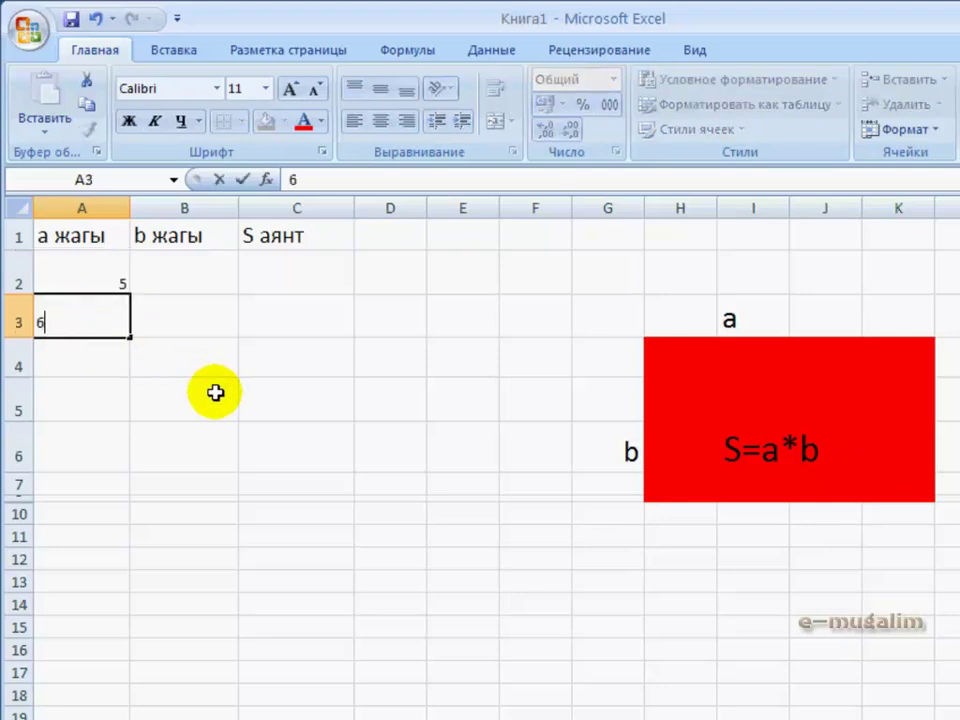
click(92, 362)
text(9)
click(78, 403)
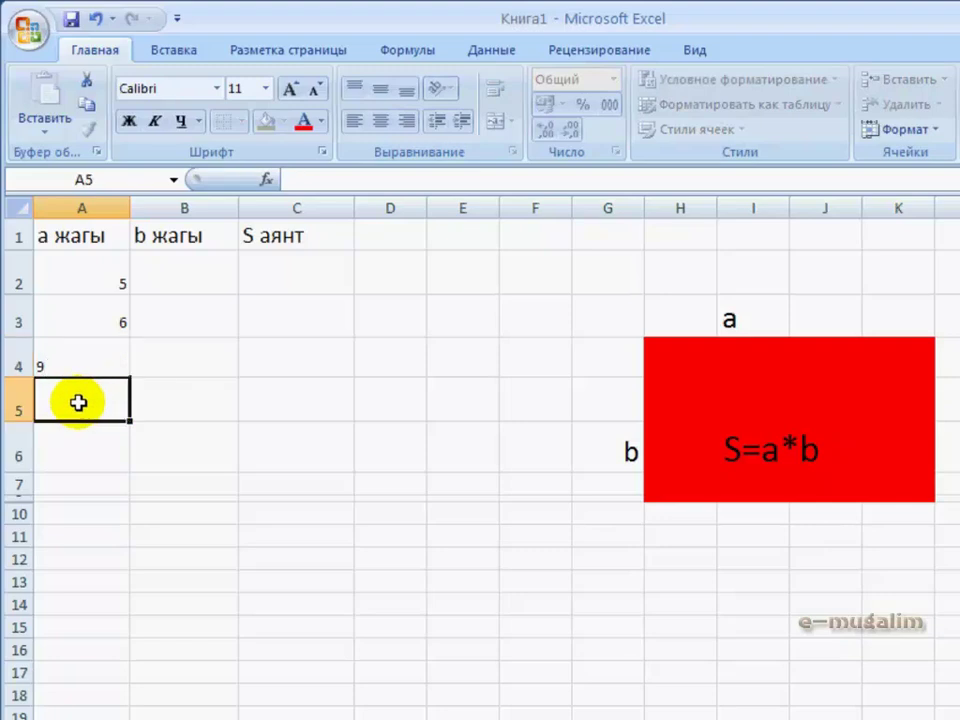
text(12)
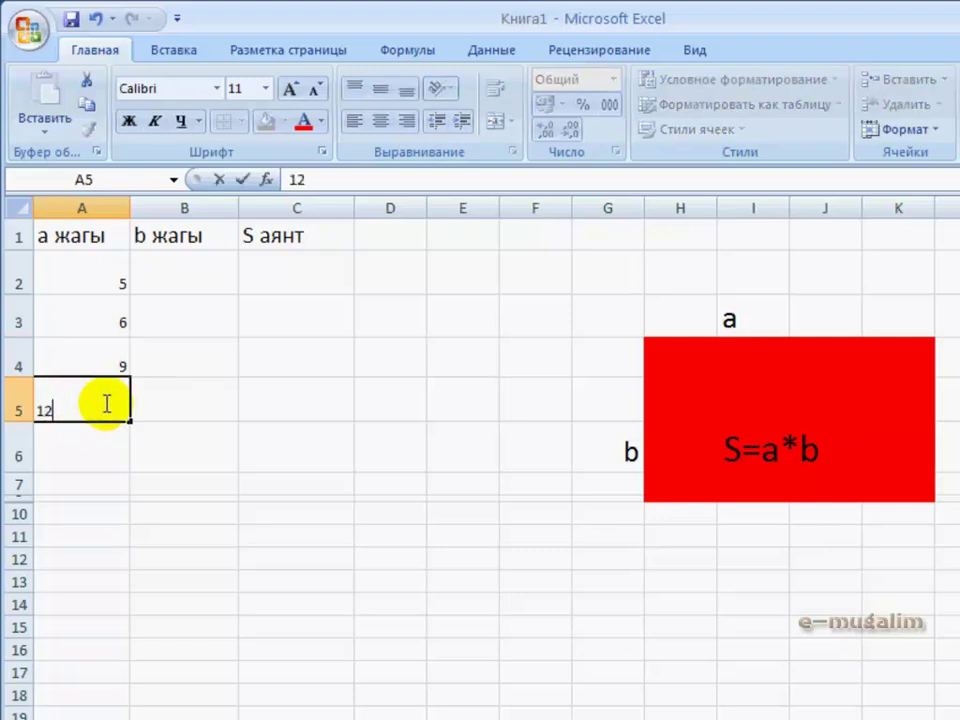
Enter the side b lengths 4, 2, 15 and 65 in cells B2 to B5
click(197, 285)
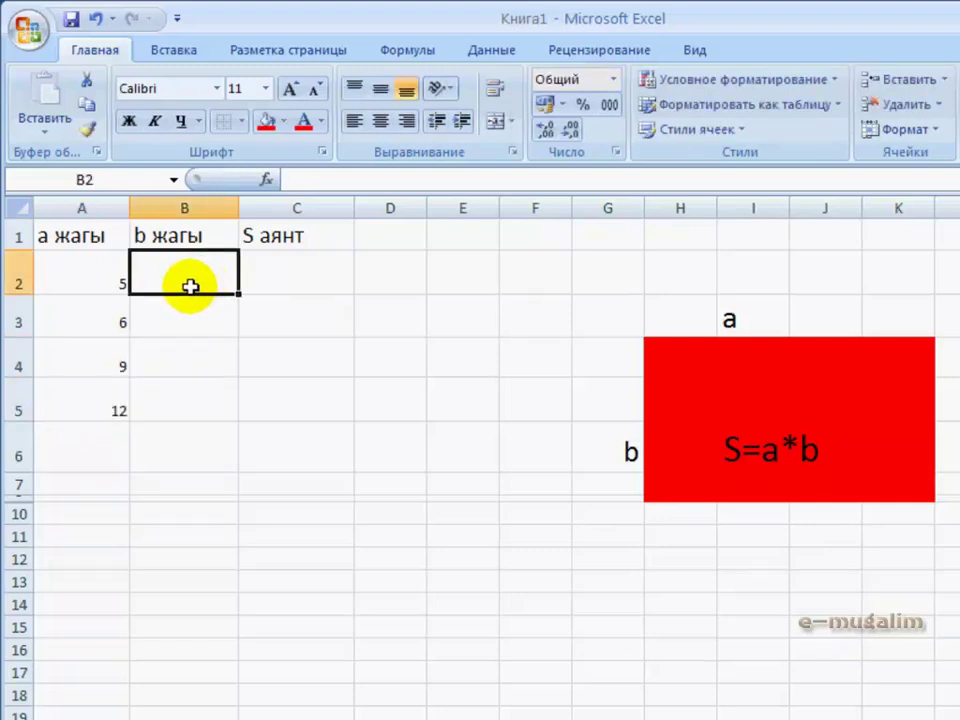
text(4)
click(170, 313)
text(2)
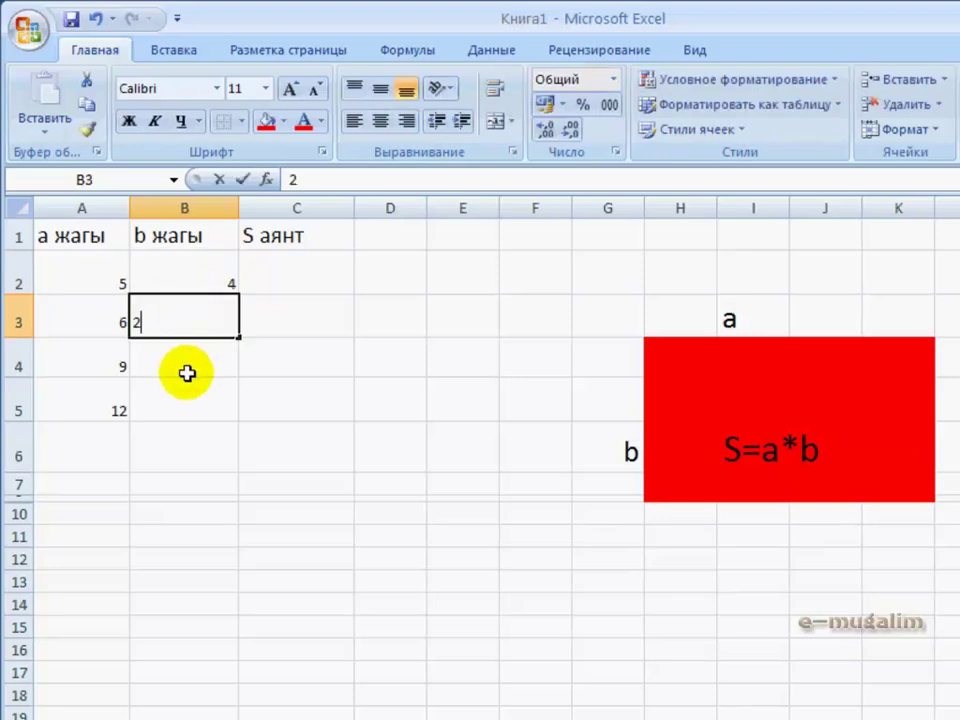
click(180, 368)
text(1)
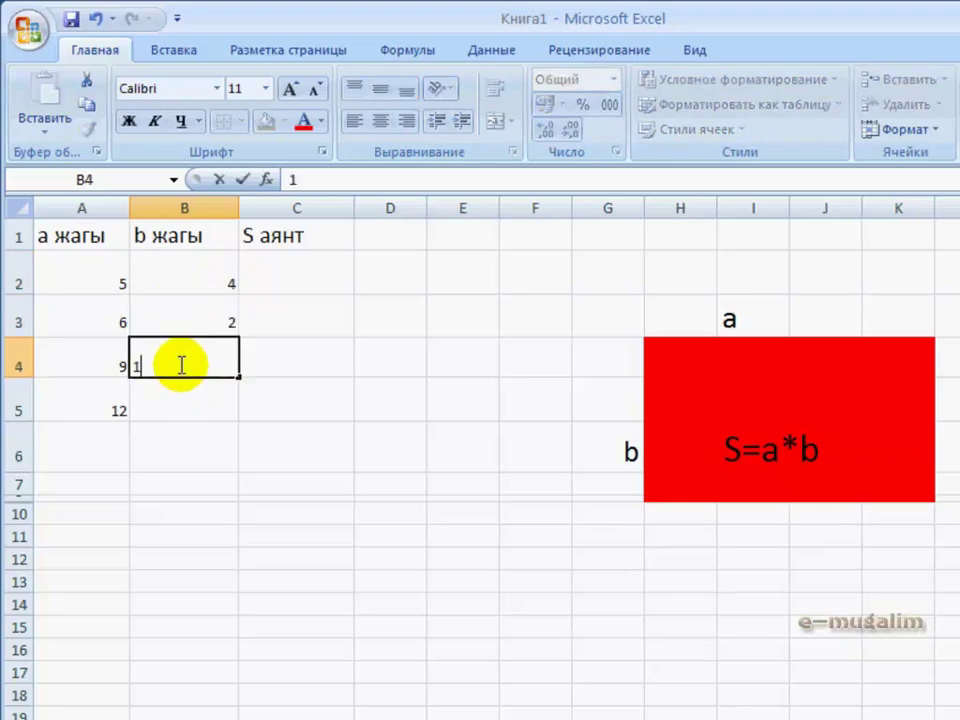
text(5)
click(187, 393)
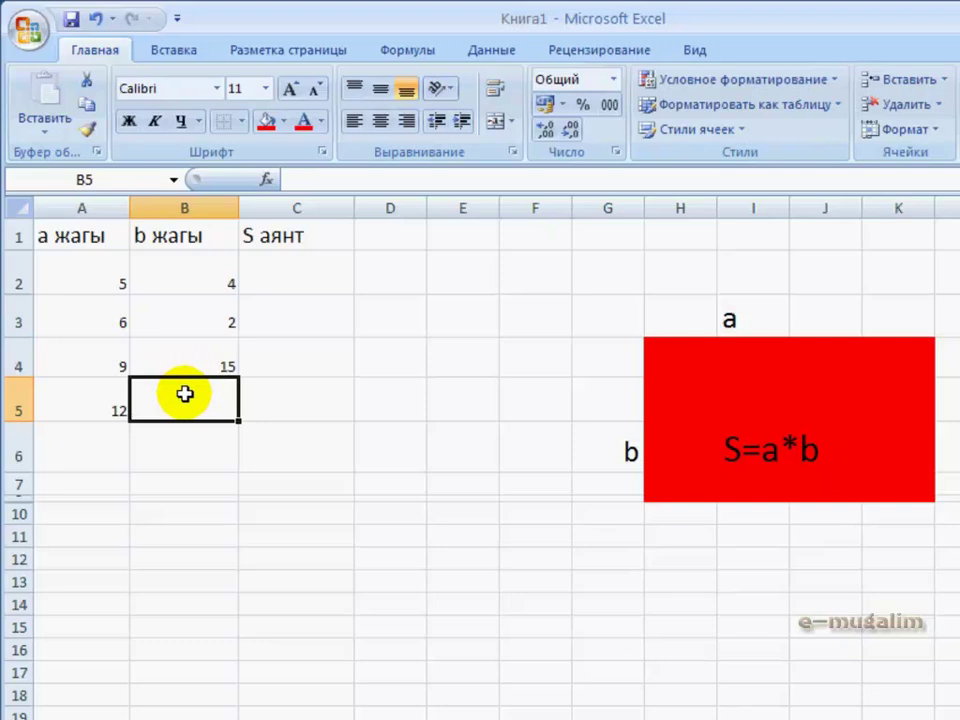
text(65)
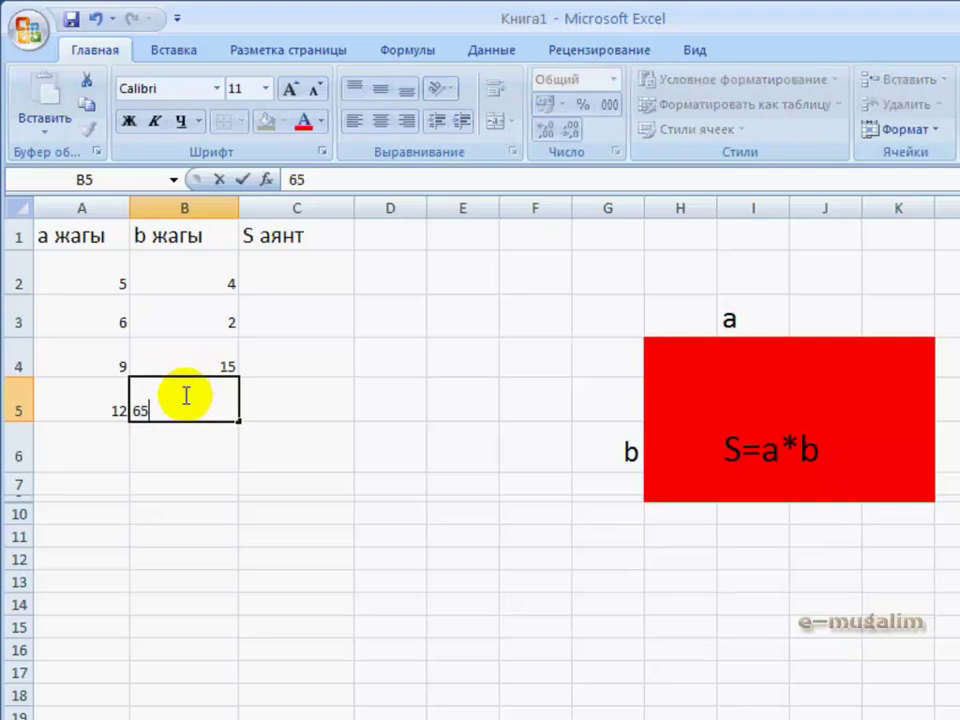
click(231, 437)
Calculate the first rectangle's area in C2 with the formula =A2*B2 and reselect the cell to check its formula
click(281, 274)
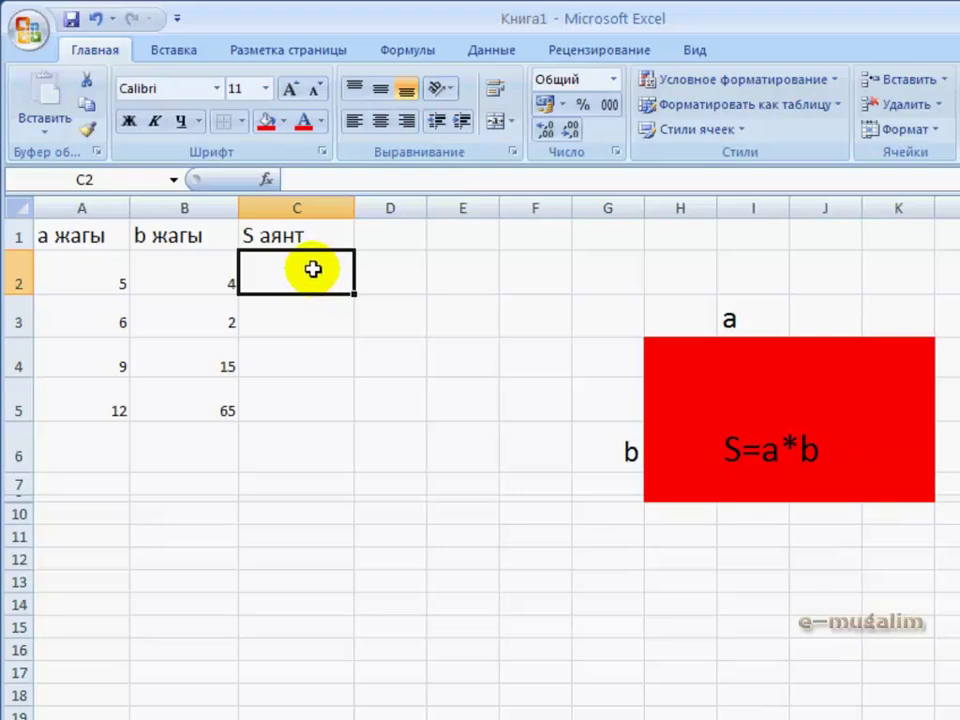
text(=)
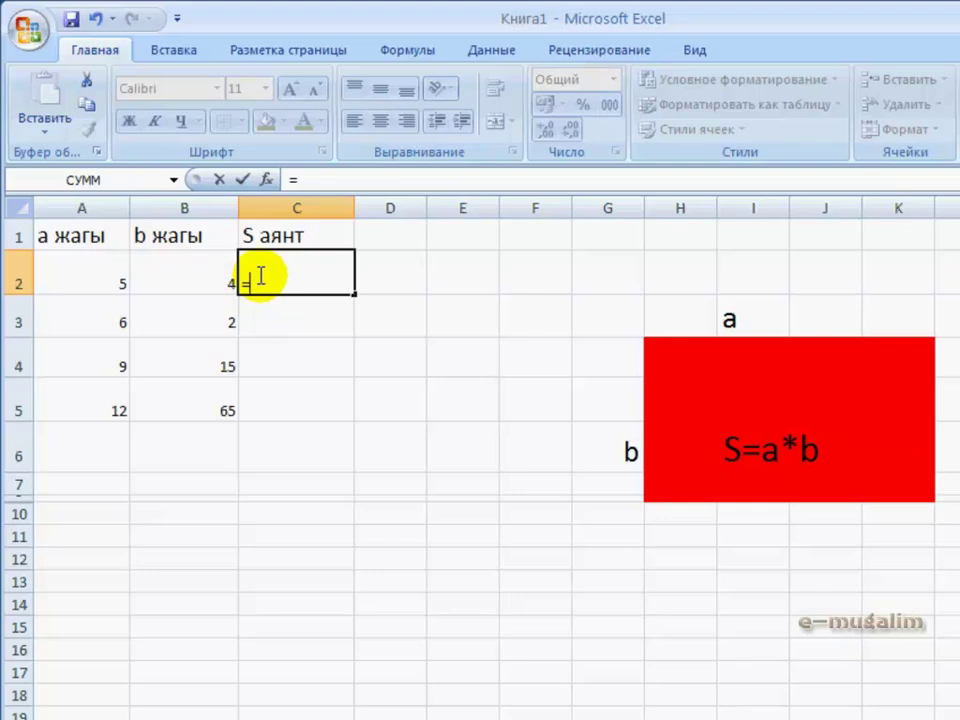
text(A2*)
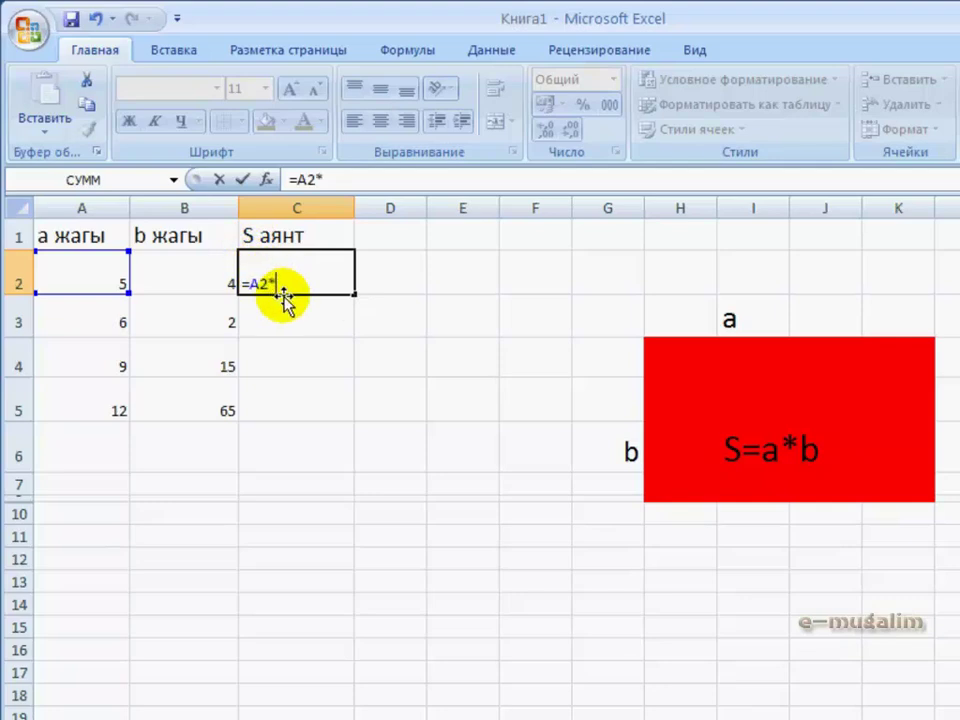
click(202, 268)
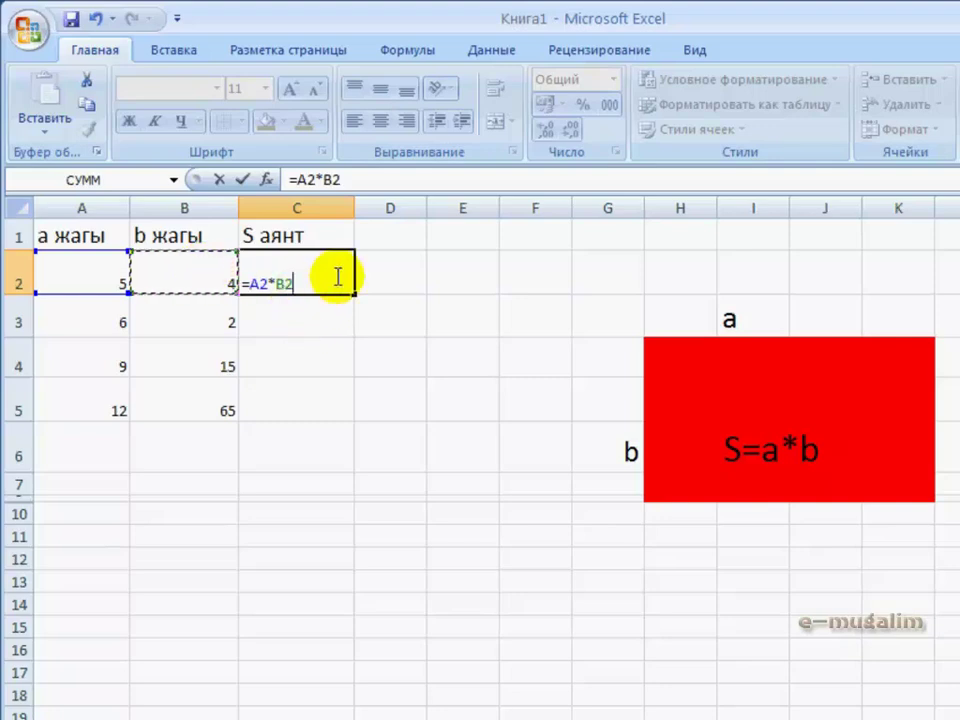
key(Return)
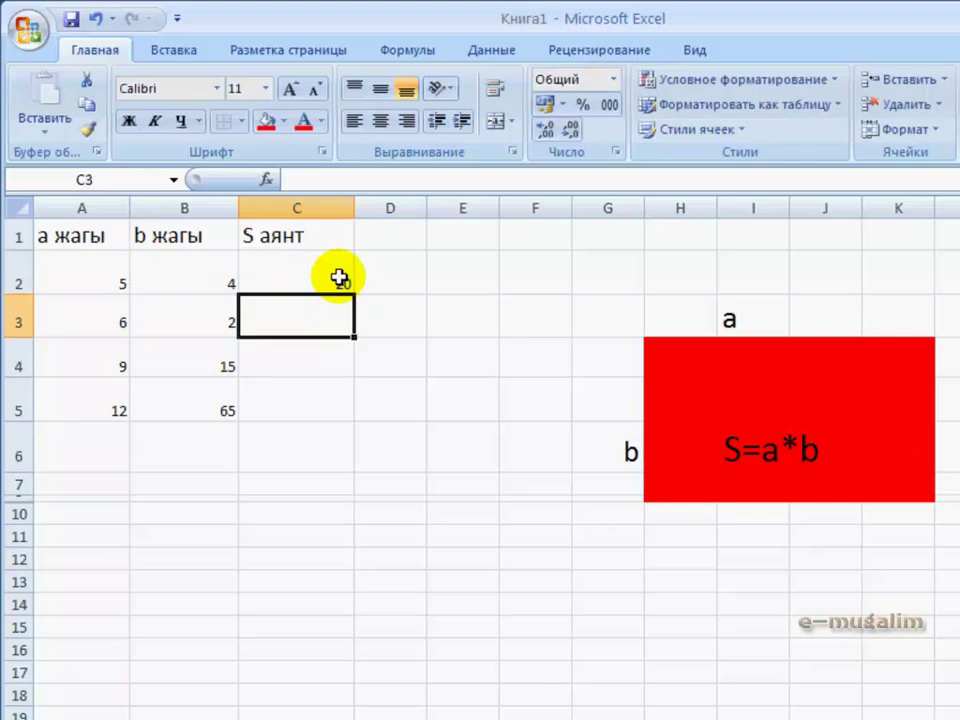
click(313, 278)
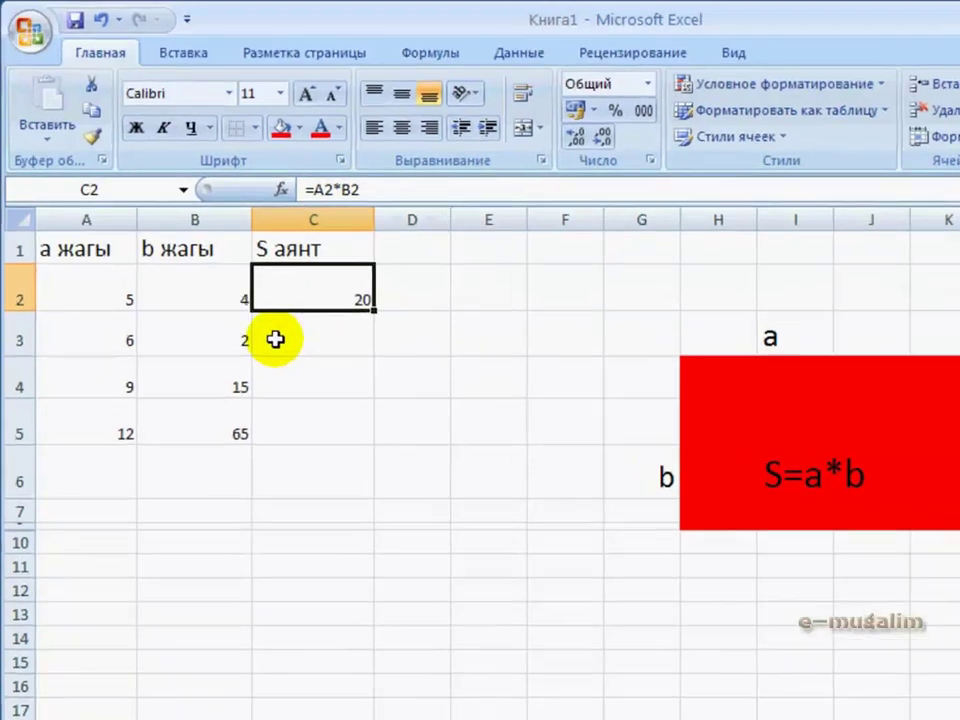
Calculate the second rectangle's area in C3 with the formula =A3*B3
click(259, 327)
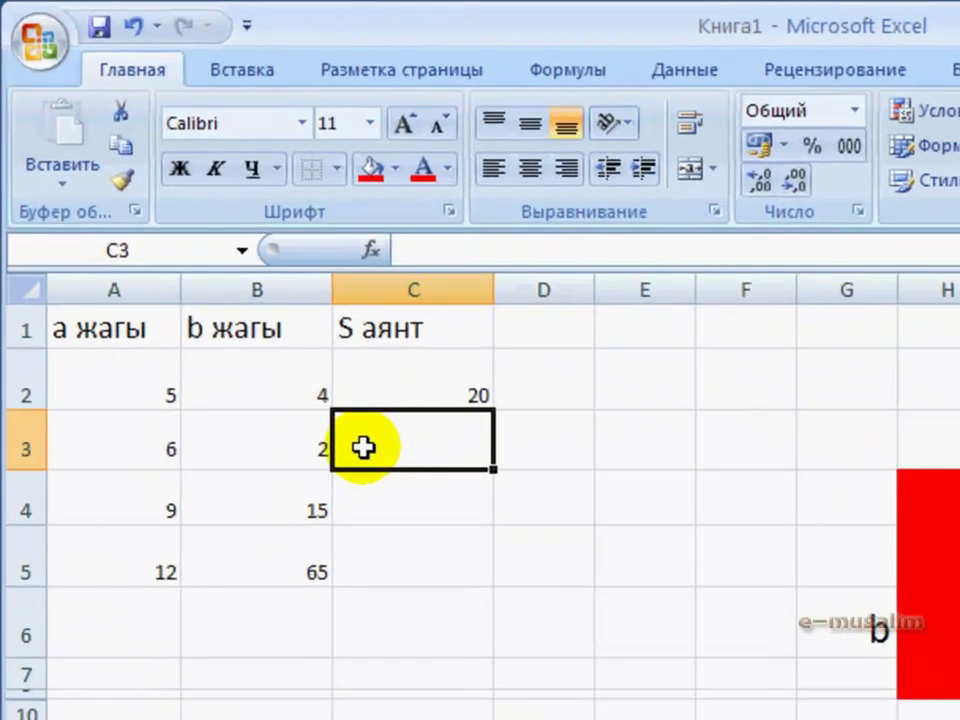
text(=)
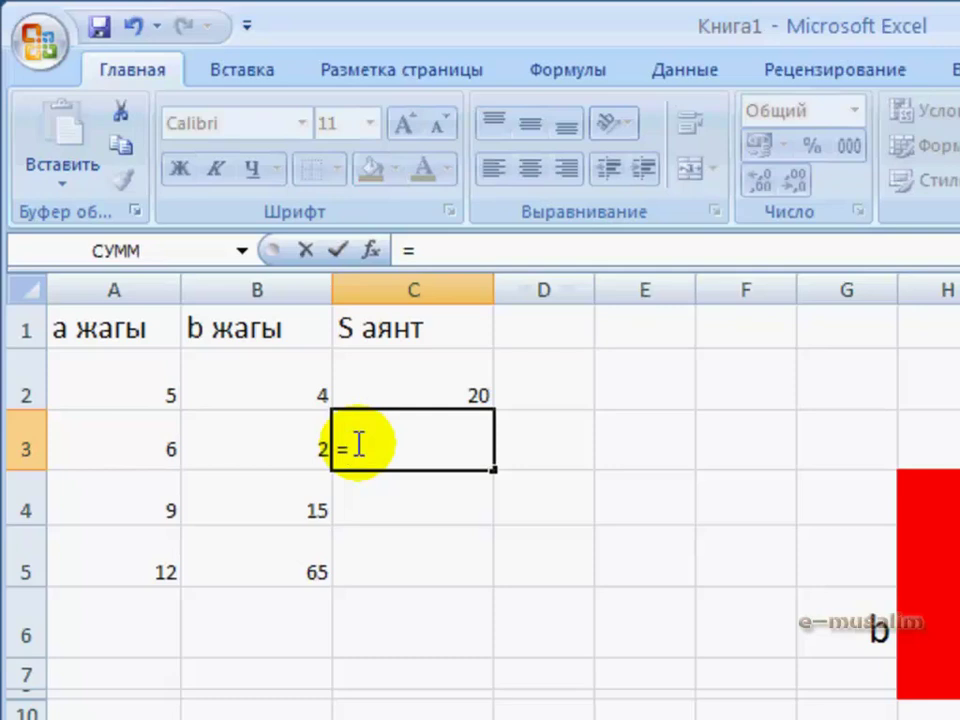
click(146, 444)
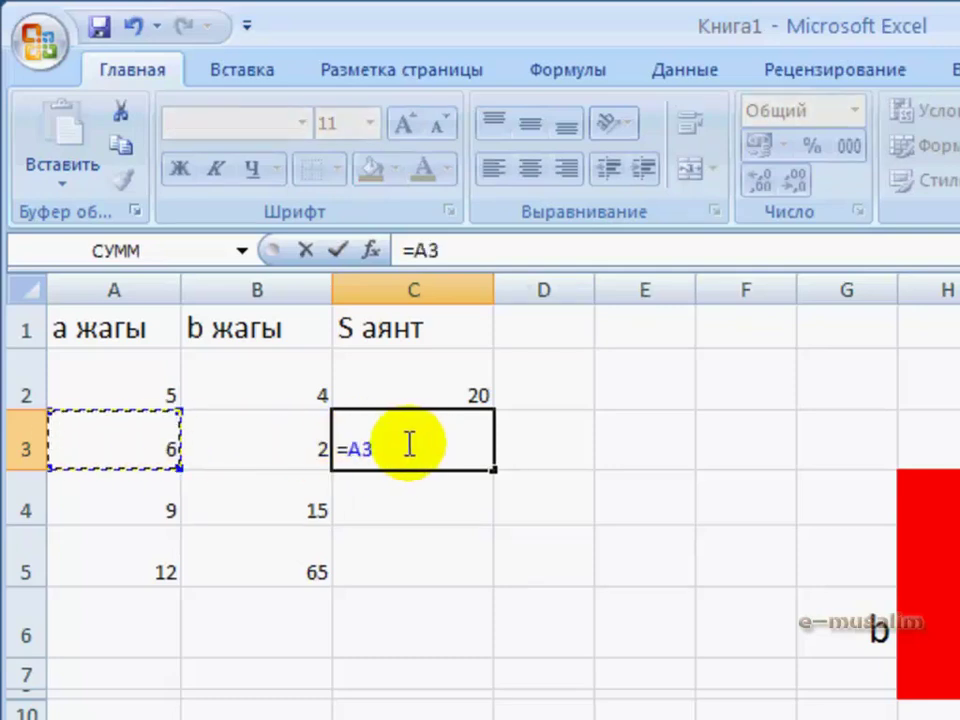
text(*)
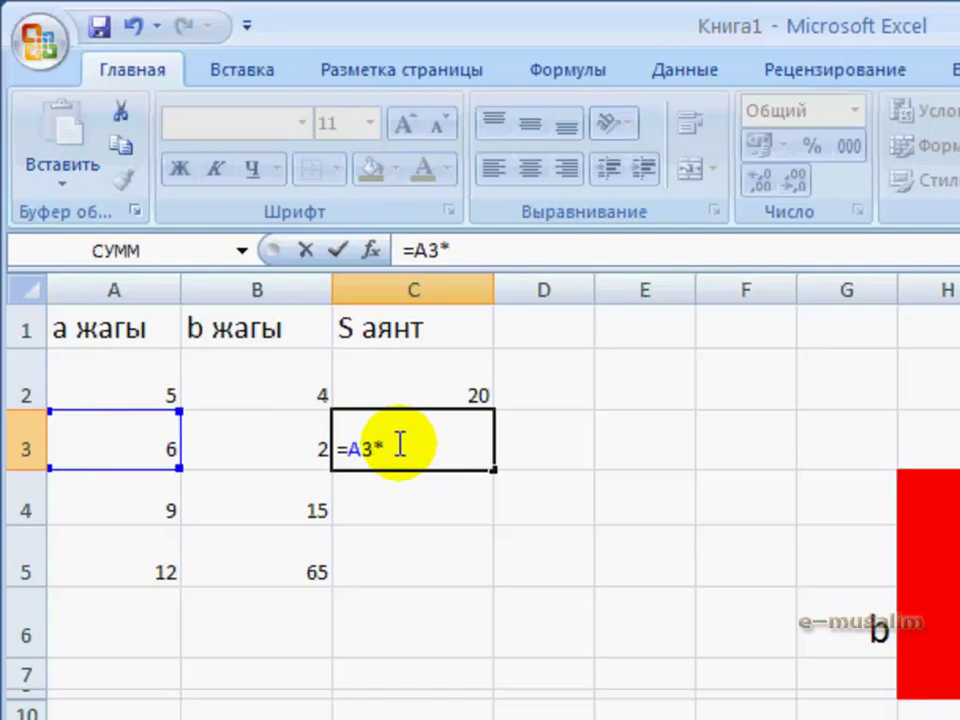
click(284, 448)
key(Return)
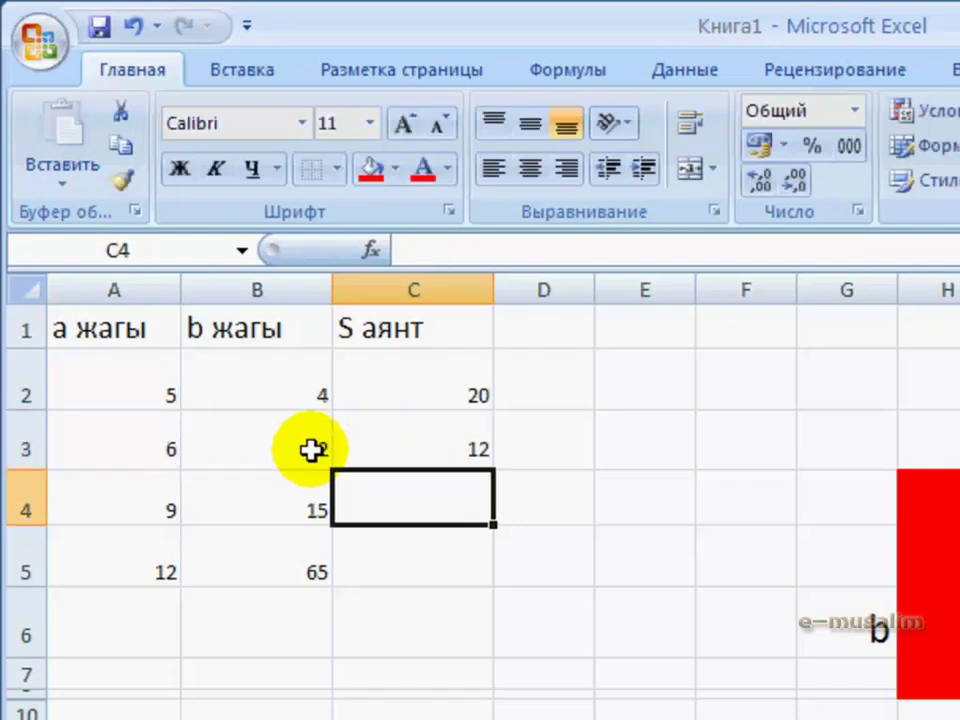
Compare the area formulas stored in cells C2 and C3
click(436, 456)
click(409, 399)
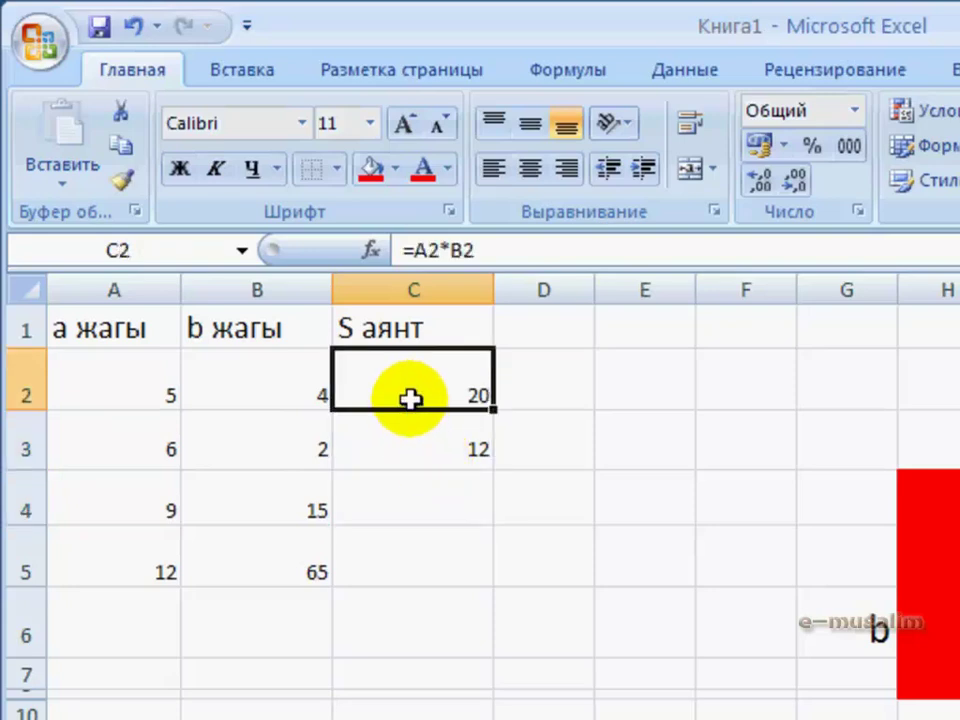
click(412, 424)
click(413, 400)
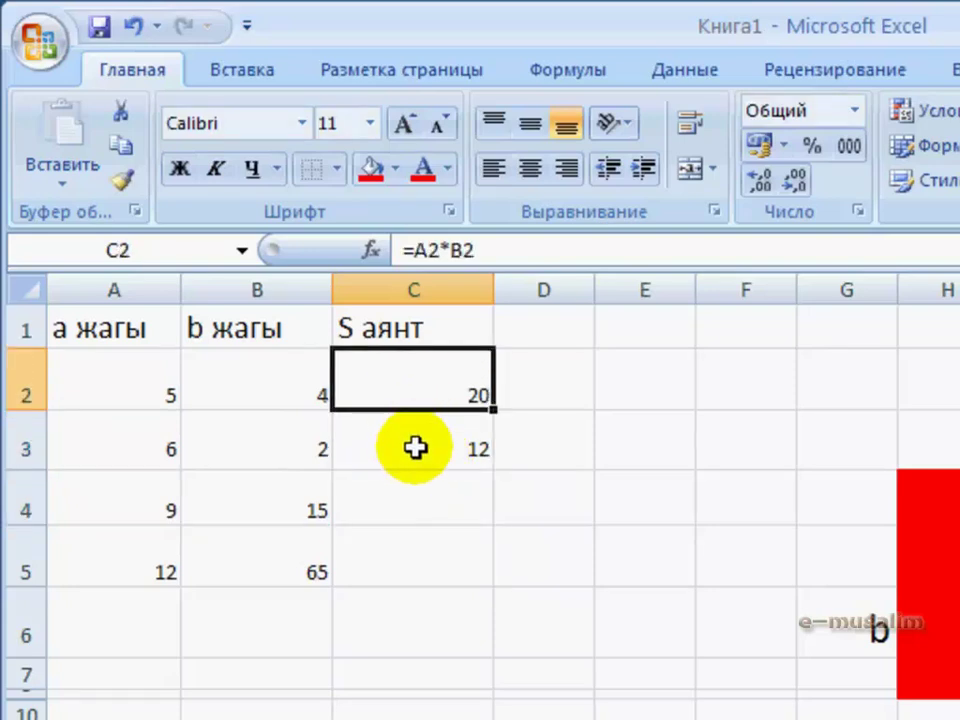
click(413, 446)
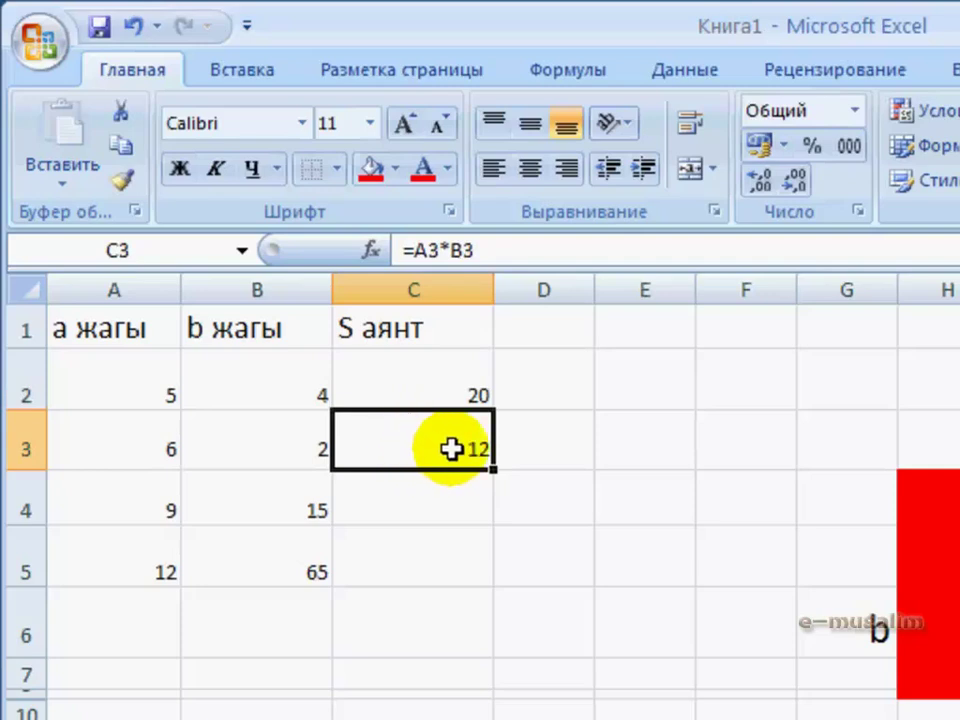
click(412, 505)
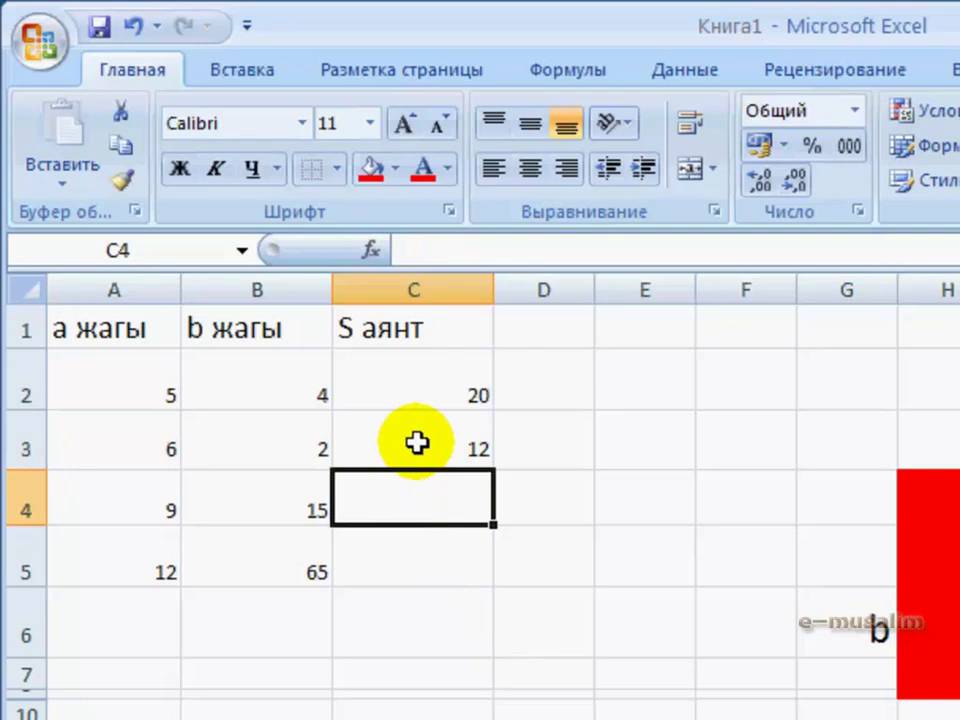
Fill the area formula from C3 down through C5 and check the copied formulas in C4 and C5
click(416, 443)
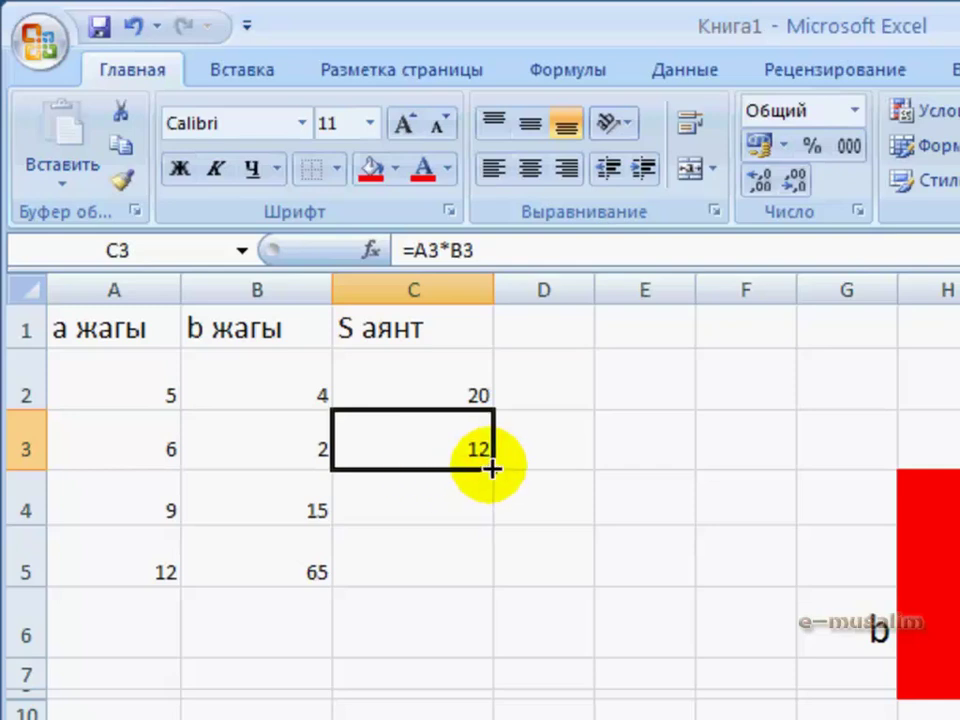
drag(492, 466, 488, 577)
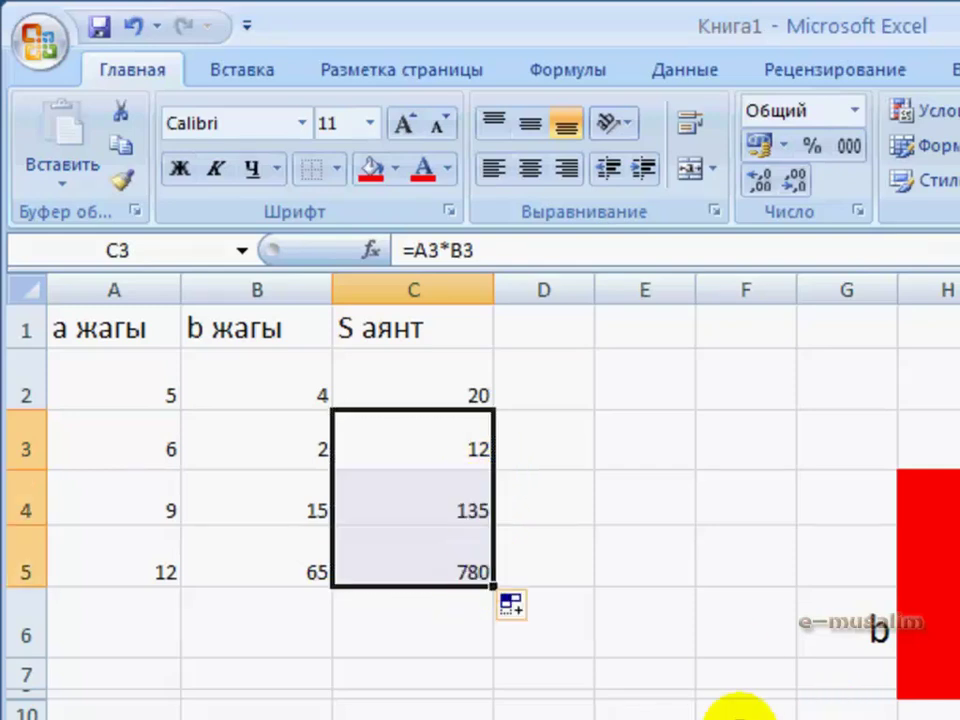
click(412, 505)
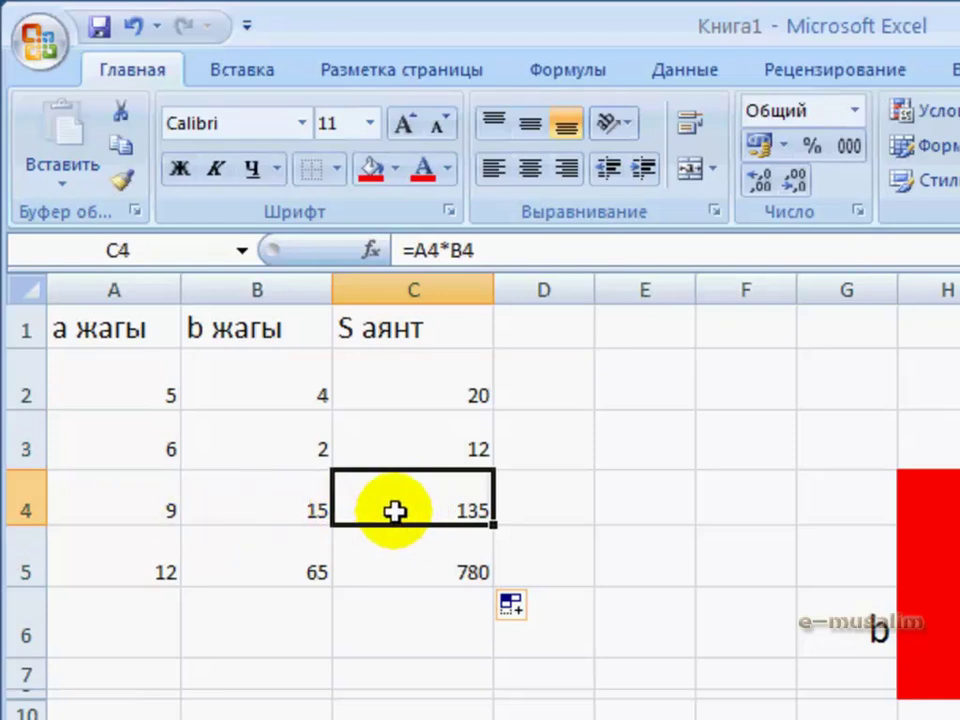
click(406, 558)
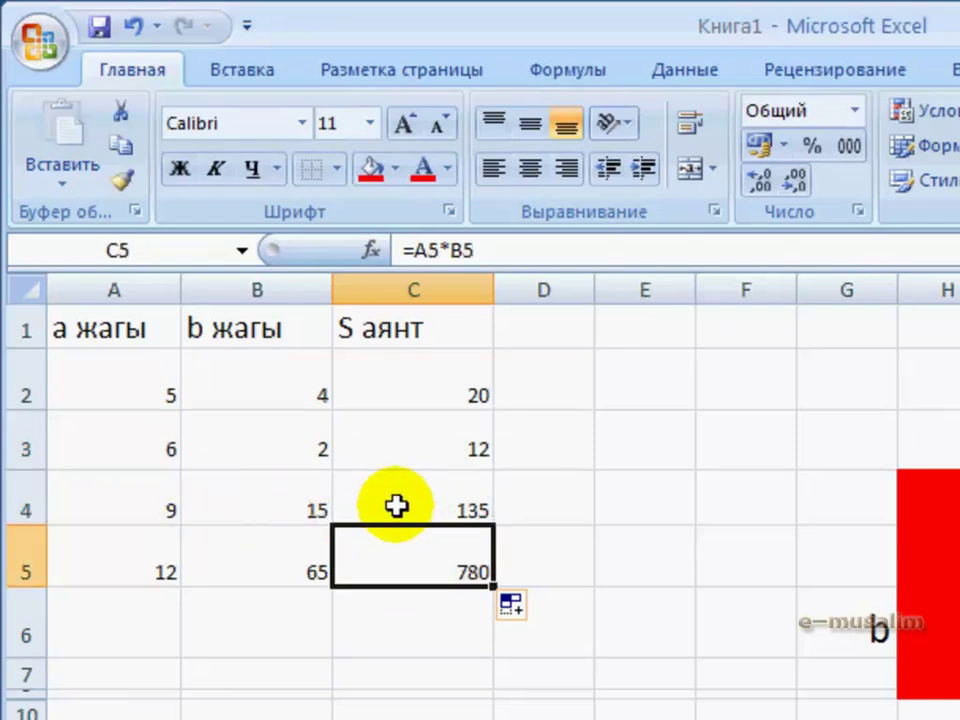
click(398, 505)
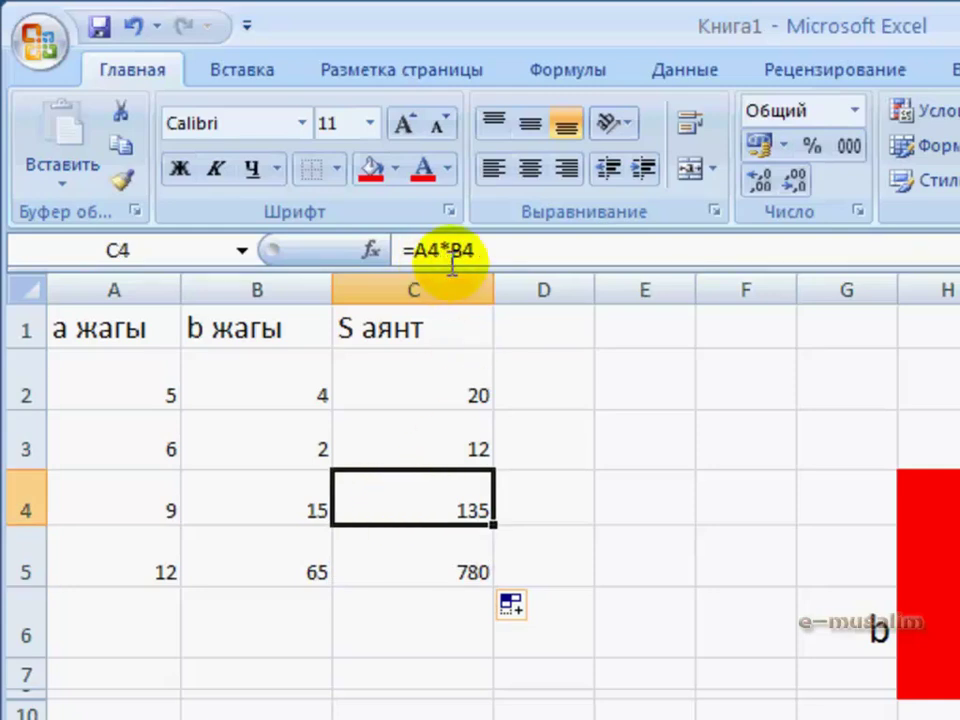
click(429, 572)
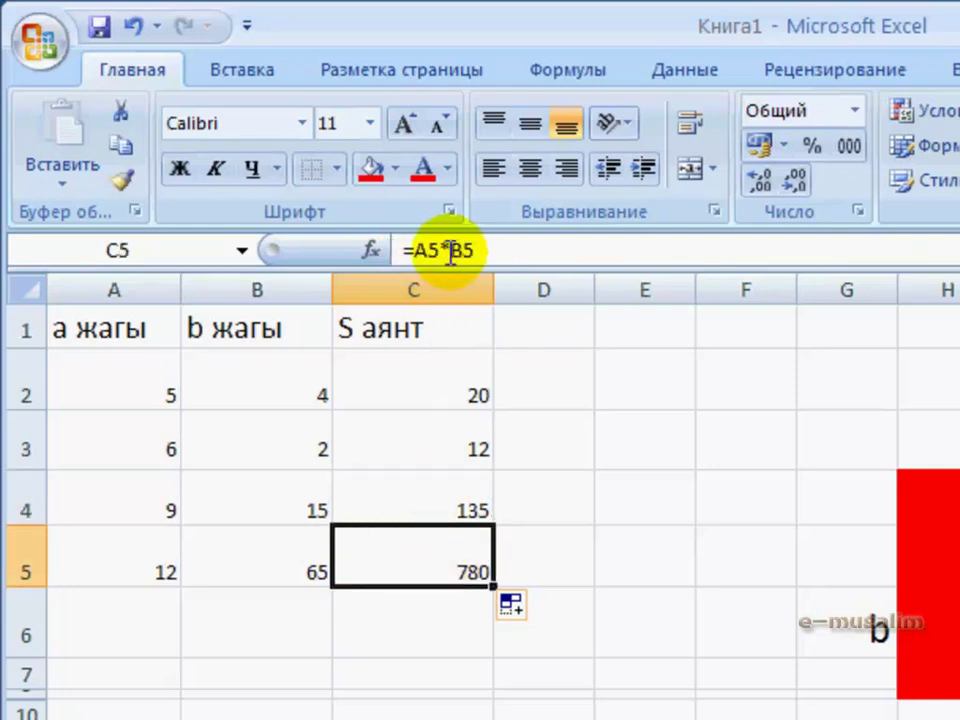
click(437, 622)
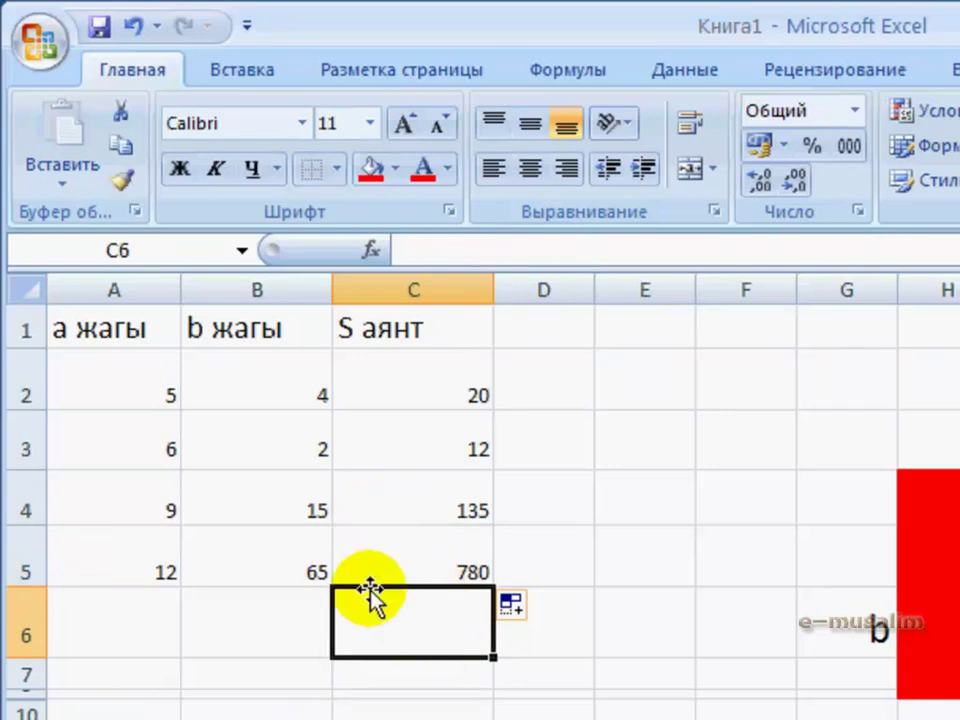
Fill the area formula from C2 across into D2 and check which cells the copied formula in D2 multiplies
click(407, 574)
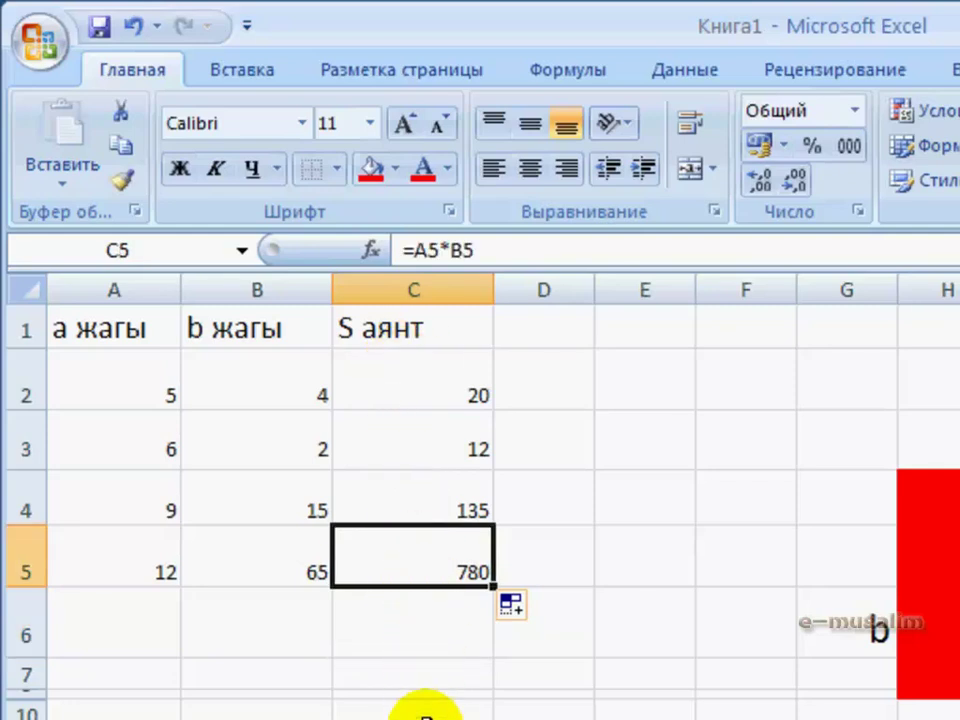
click(407, 394)
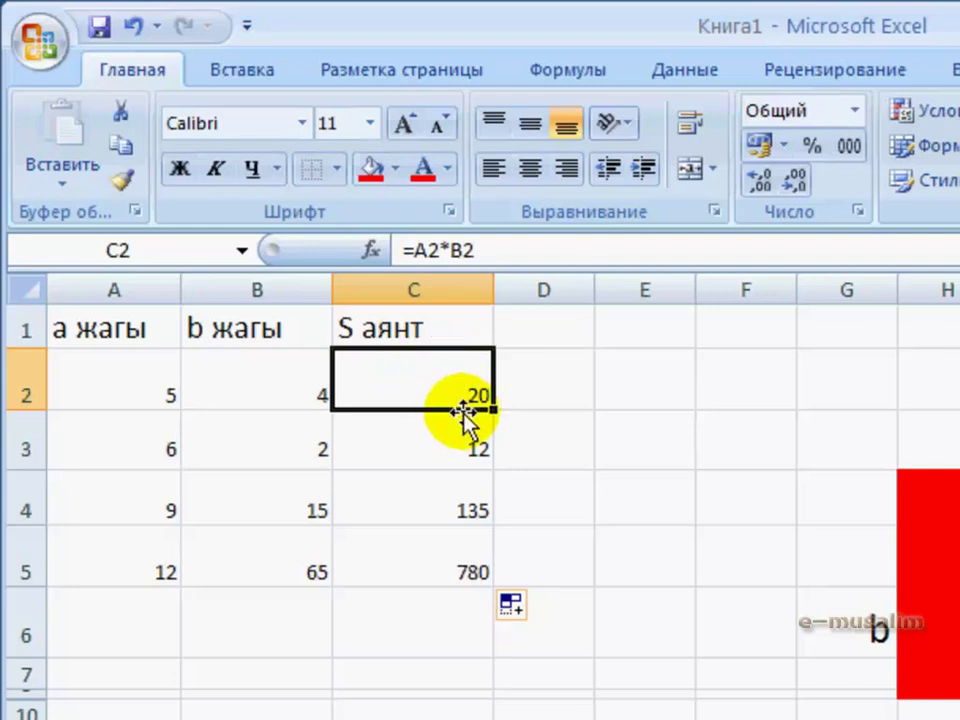
drag(491, 409, 566, 412)
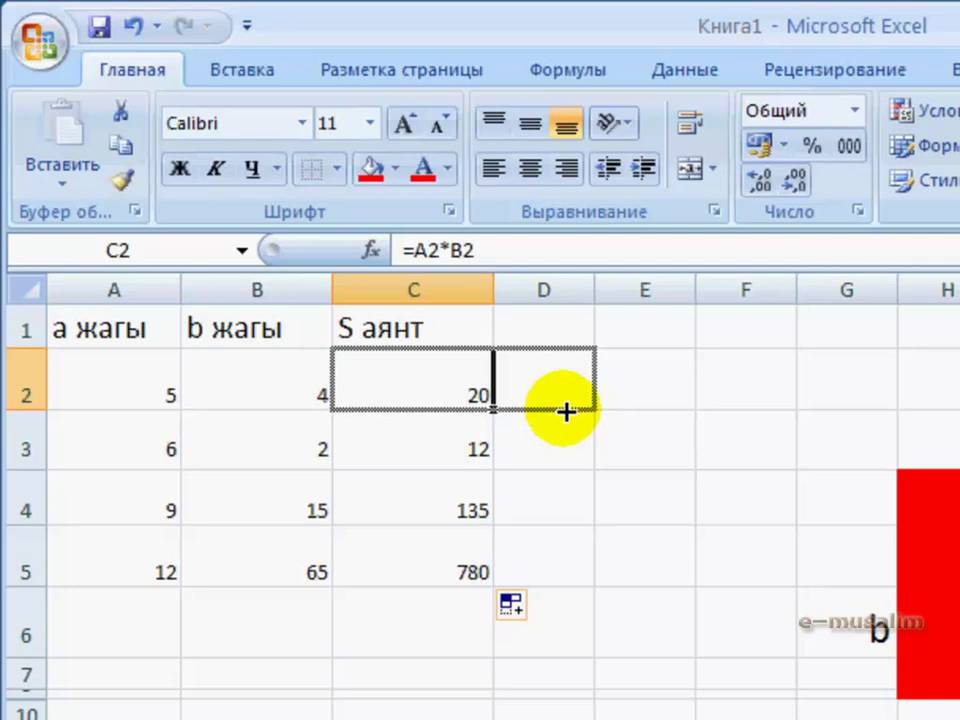
drag(566, 412, 566, 412)
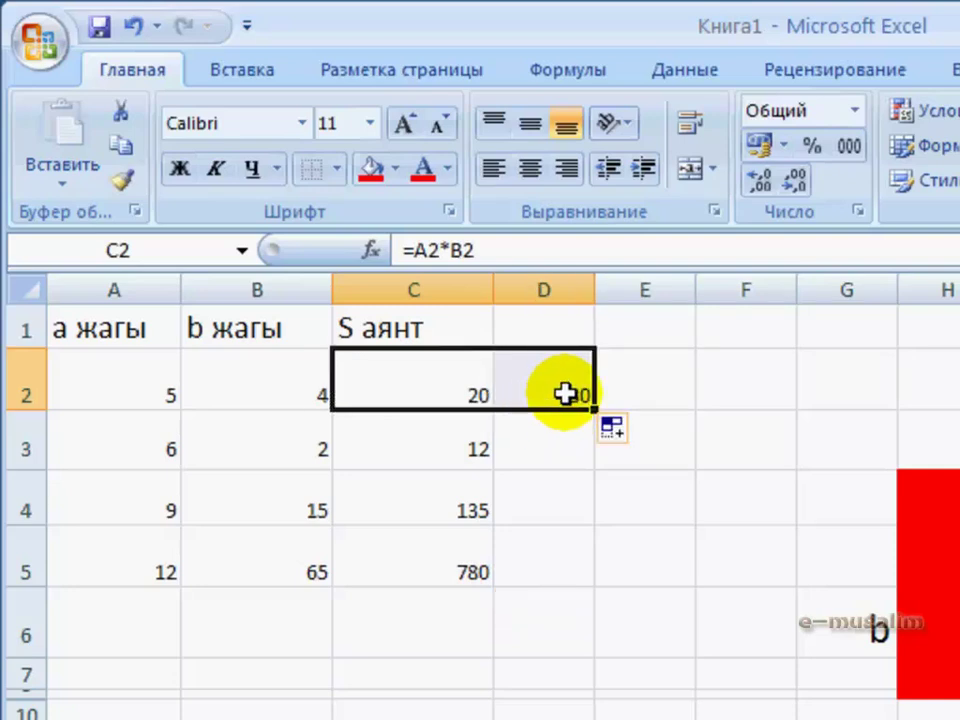
click(566, 393)
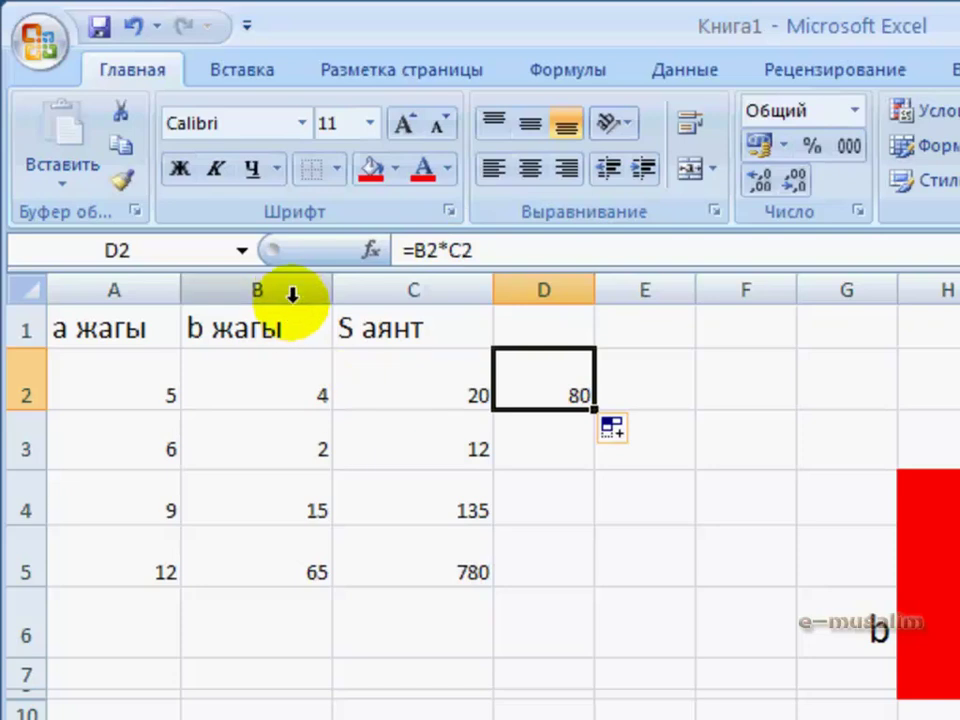
click(302, 386)
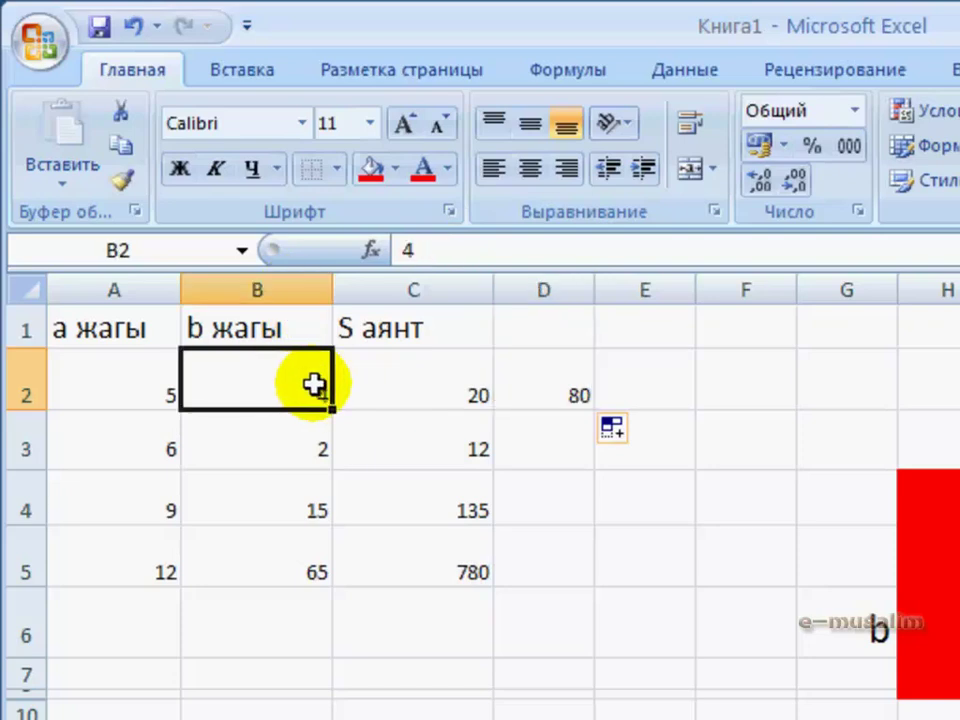
click(413, 384)
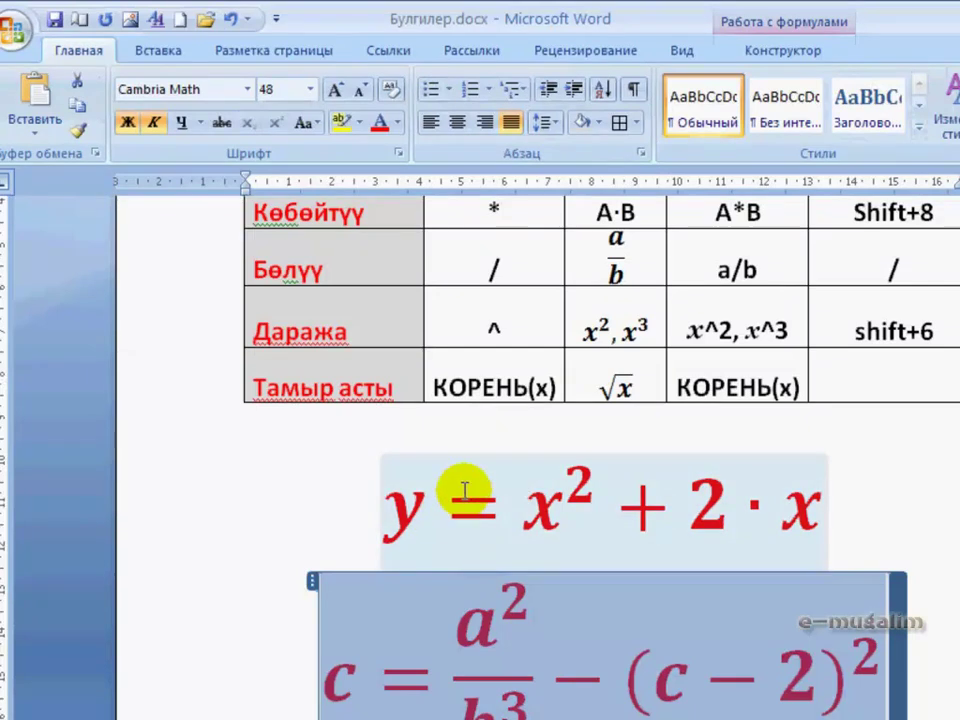
Review the table of Excel math operators in the Word document Булгилер.docx and switch back to the Excel workbook
scroll(476, 488, up, 5)
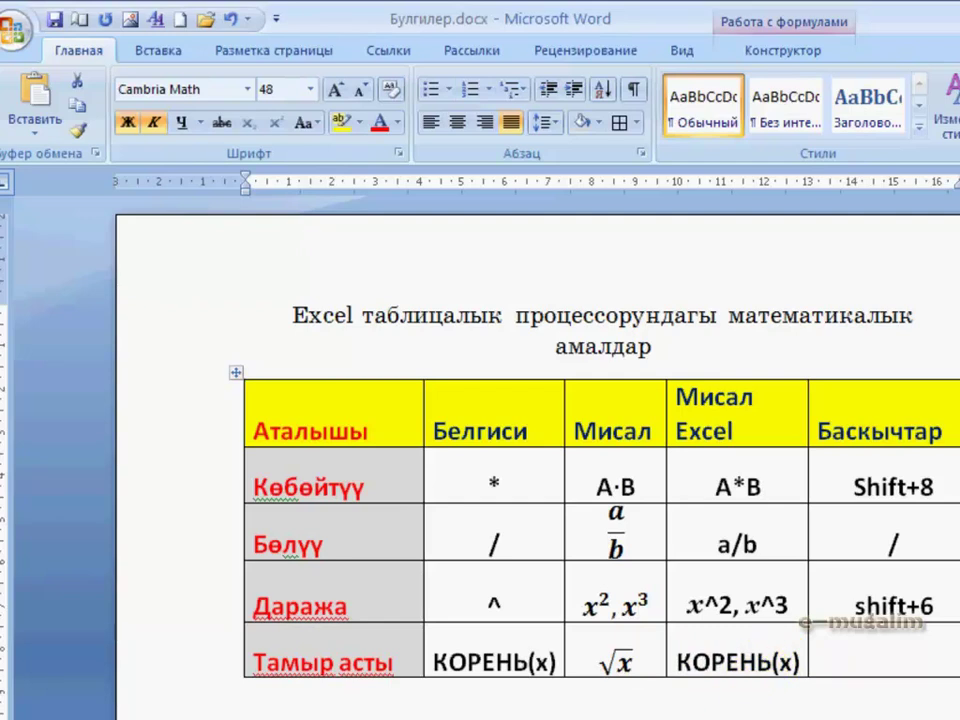
click(600, 719)
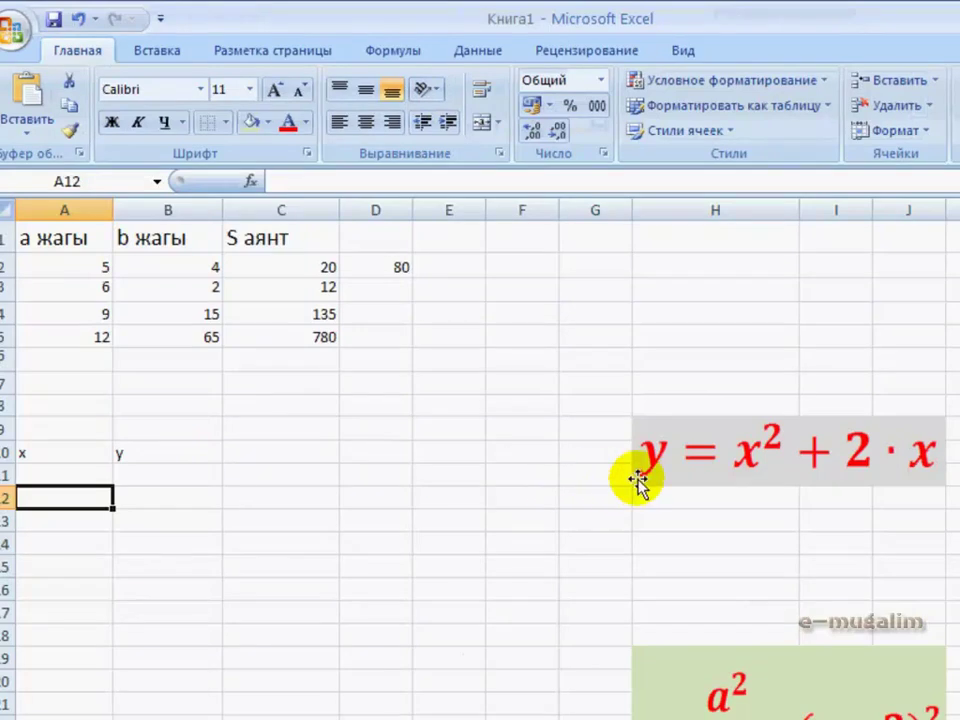
Enter the x values 5, 7, 8, 2 and 3 in cells A11 through A15
click(50, 474)
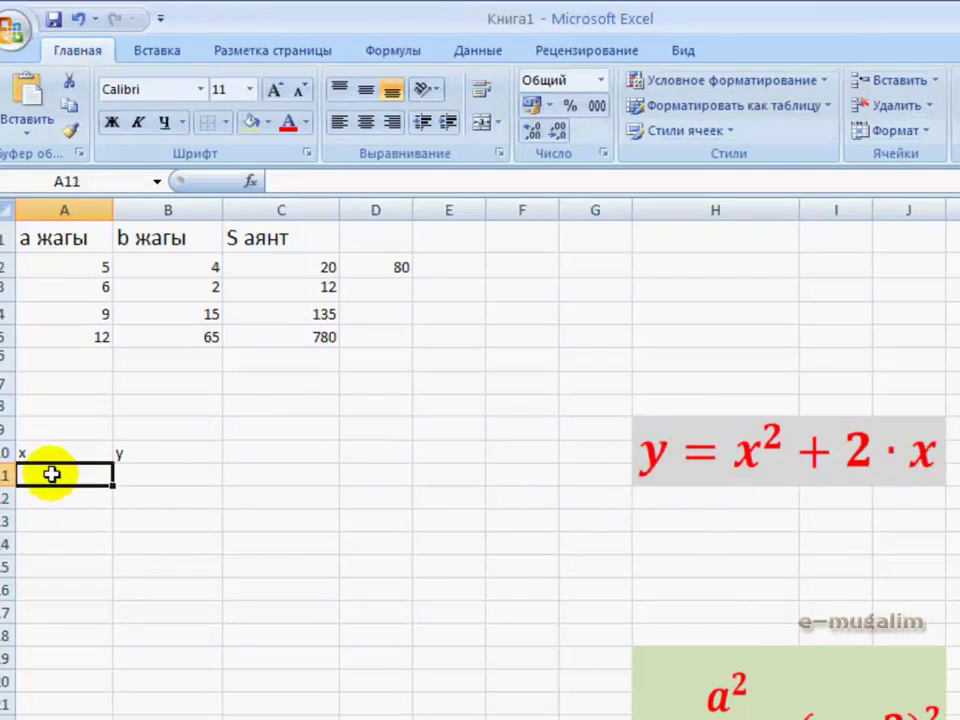
text(5)
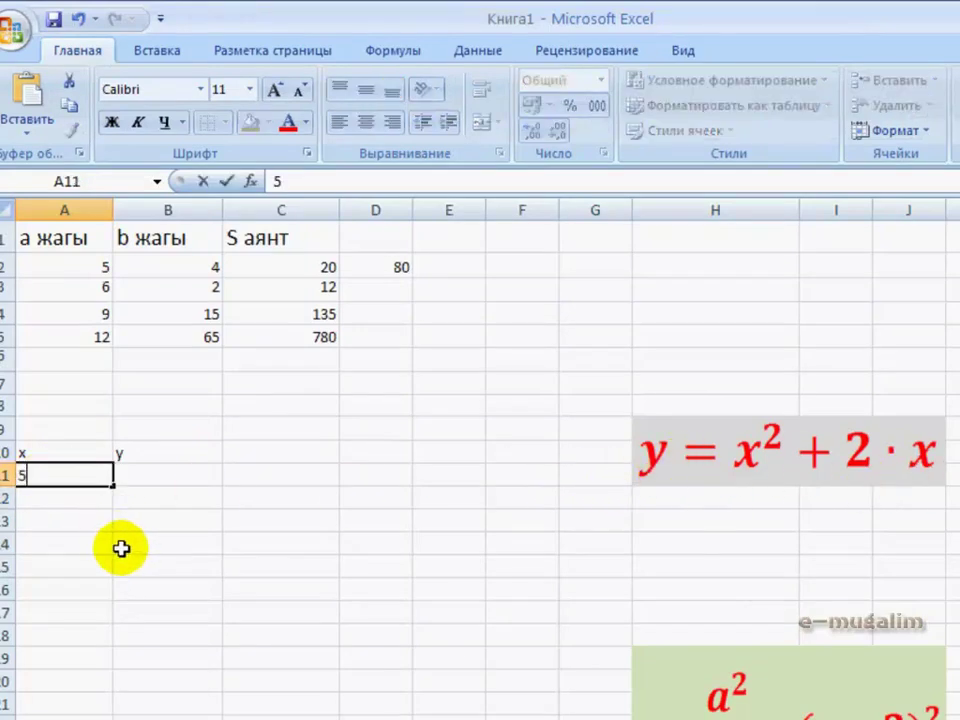
key(Return)
text(7)
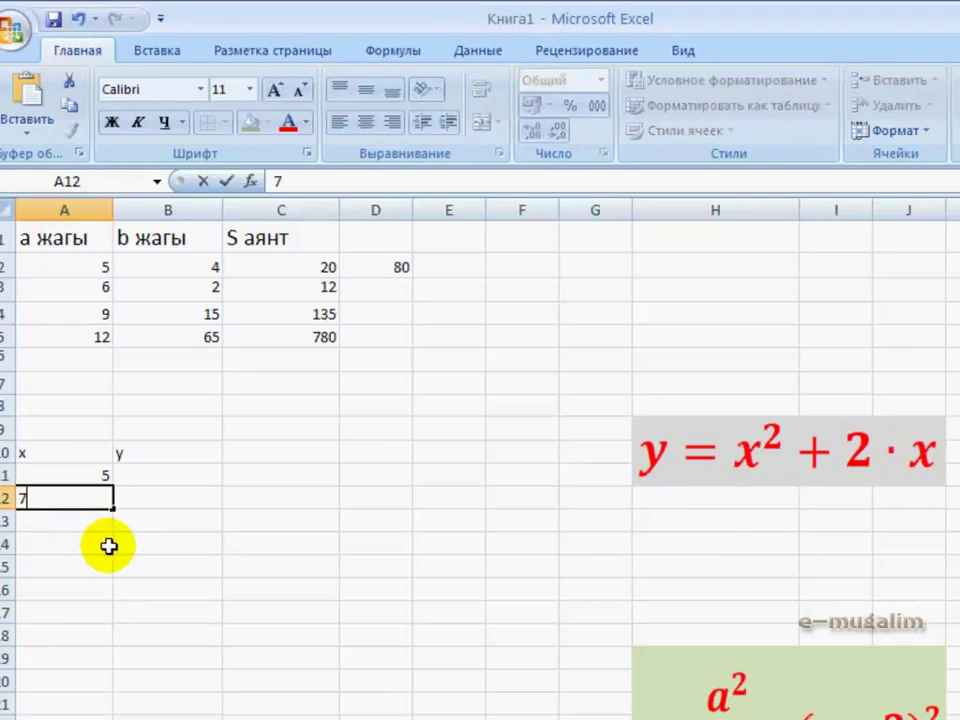
key(Return)
text(8)
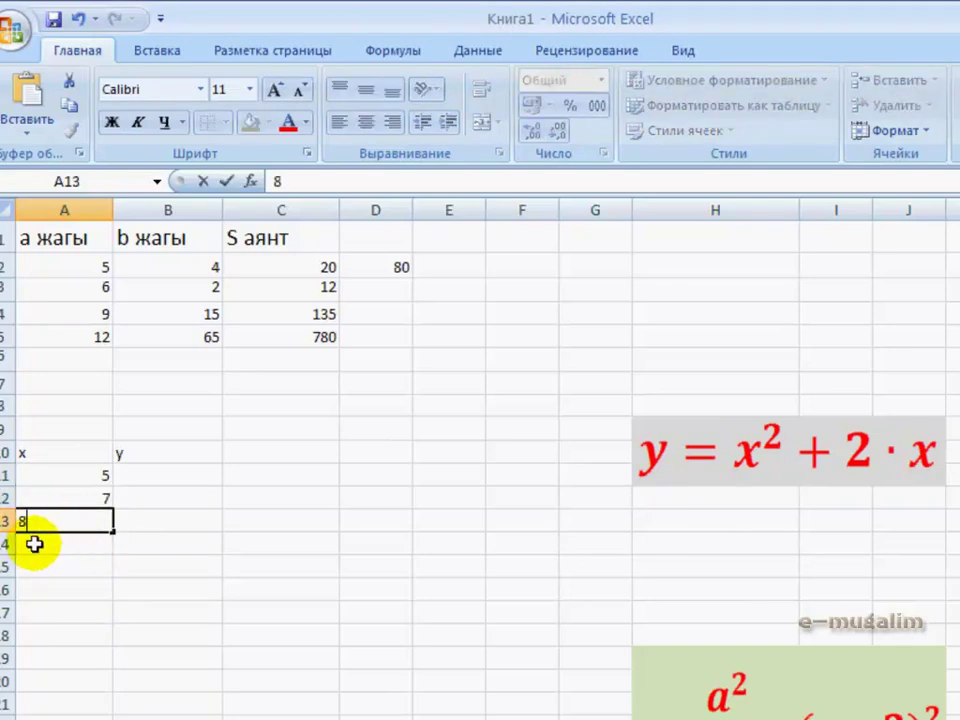
key(Return)
text(2)
key(Return)
text(3)
click(146, 519)
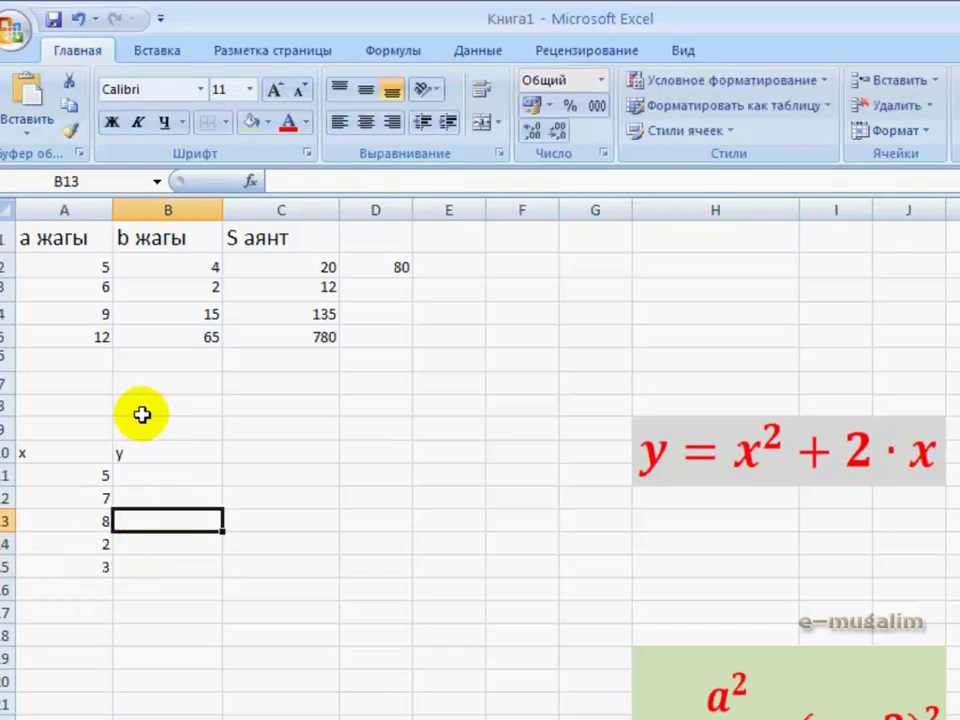
Calculate y for the first x value in B11 with the formula =A11^2+2*A11
click(166, 476)
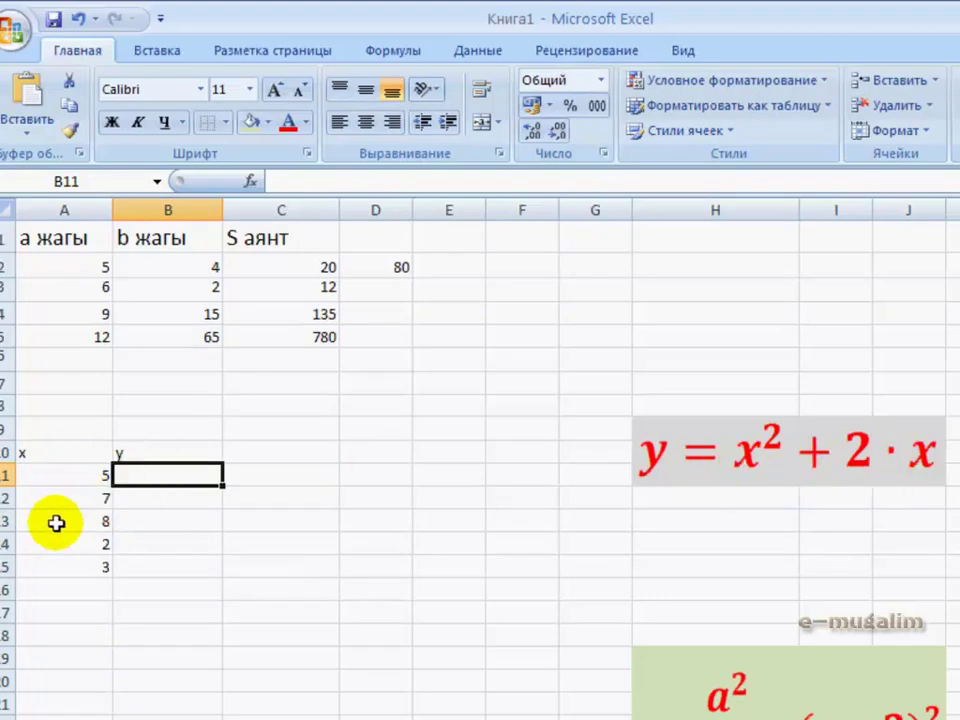
click(62, 477)
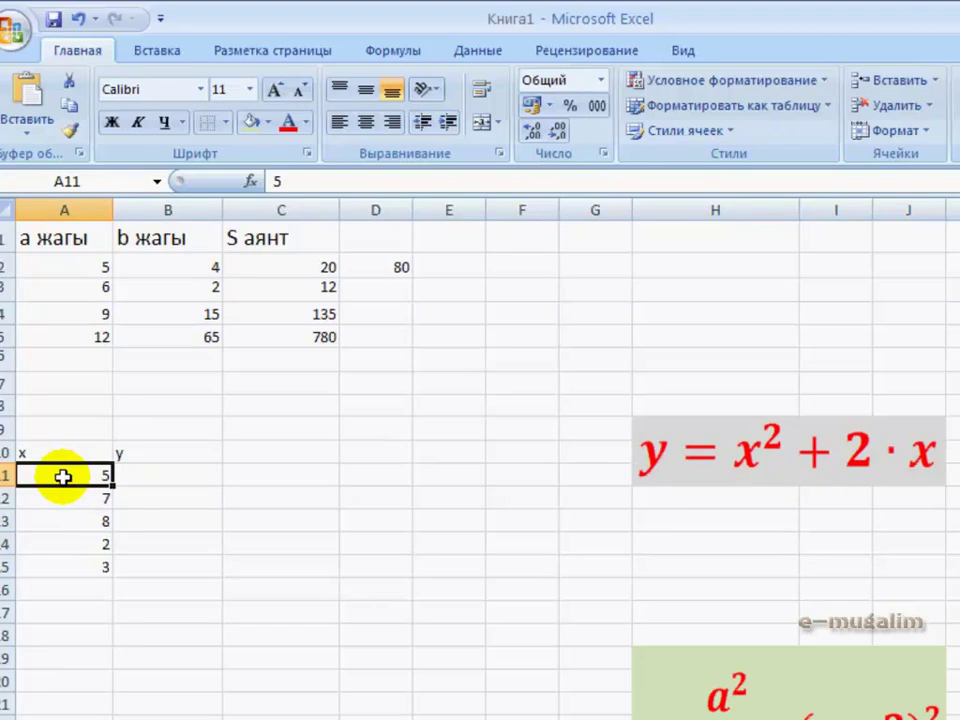
click(131, 477)
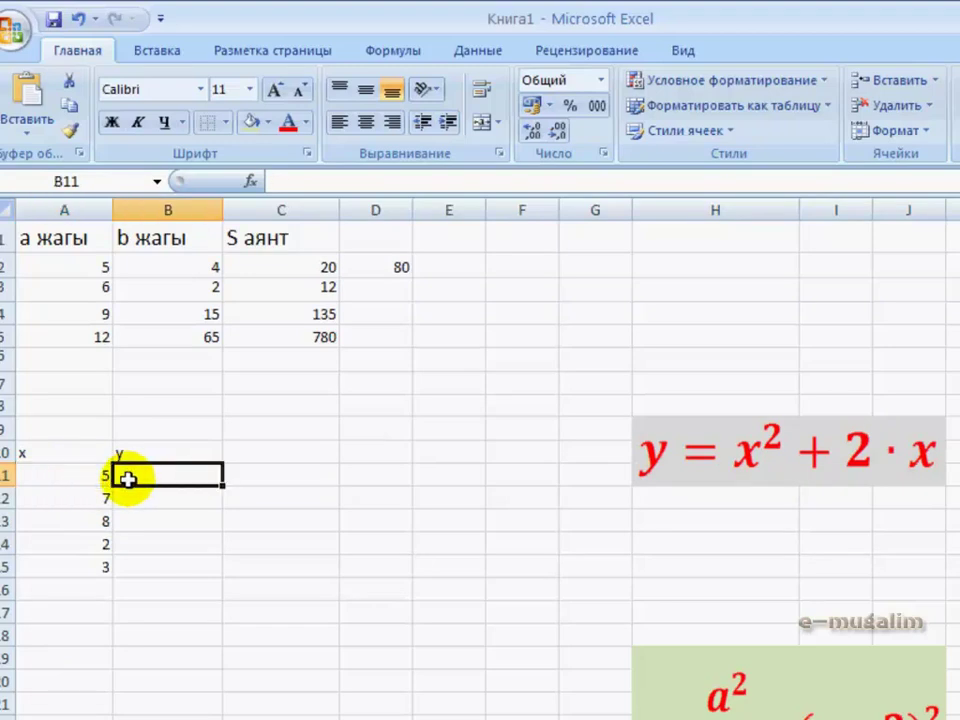
text(=)
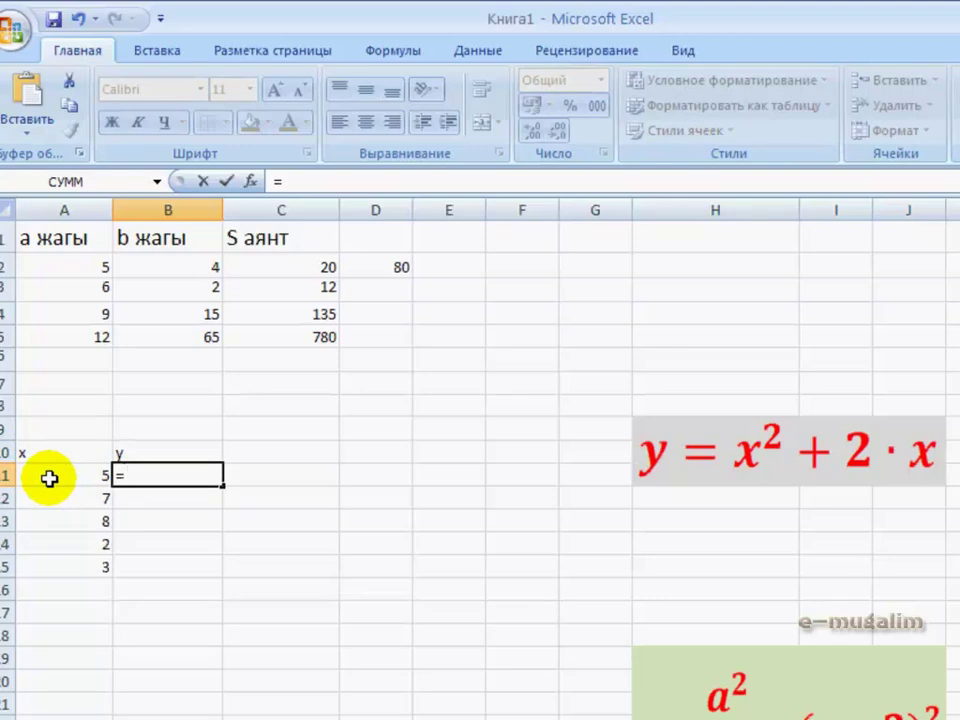
click(49, 478)
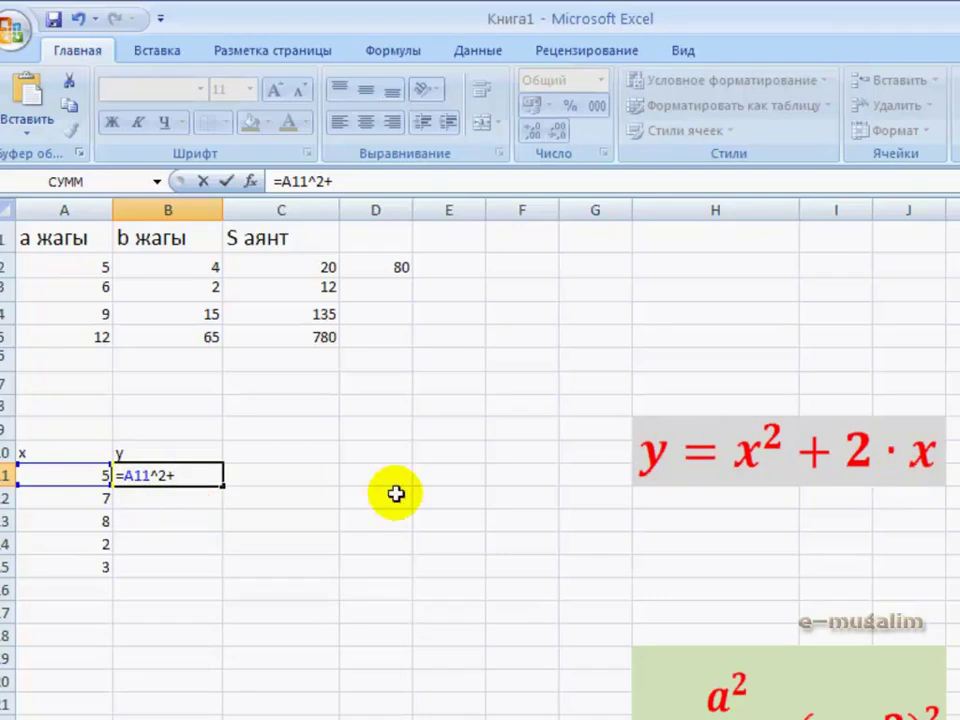
text(2*A11)
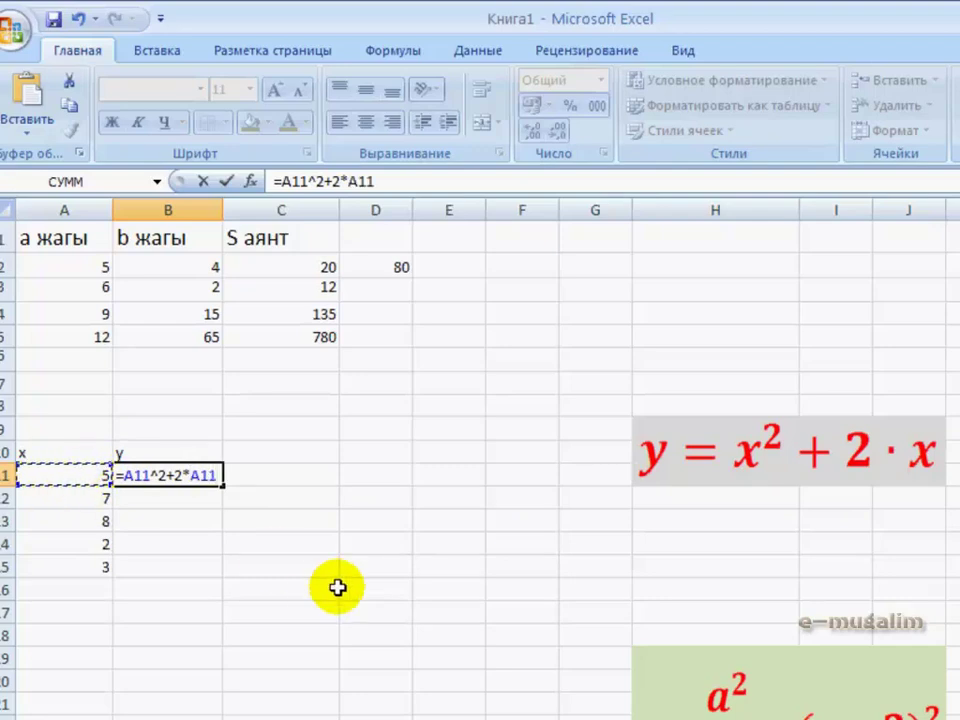
key(Return)
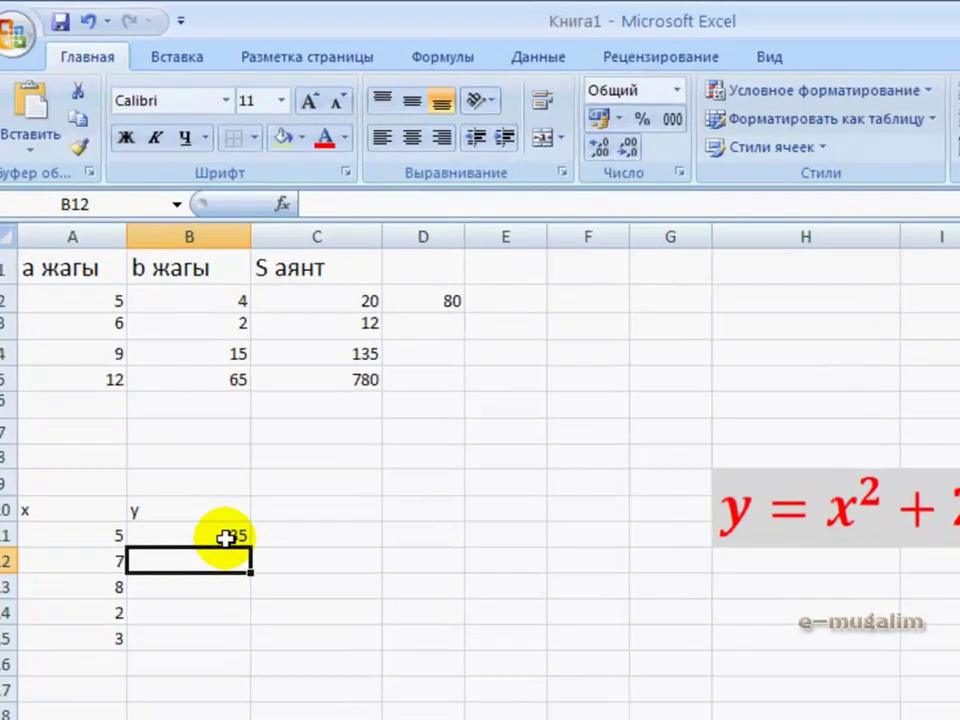
Fill the y formula from B11 down through B15 and check the copied formulas in B12 to B15
click(205, 476)
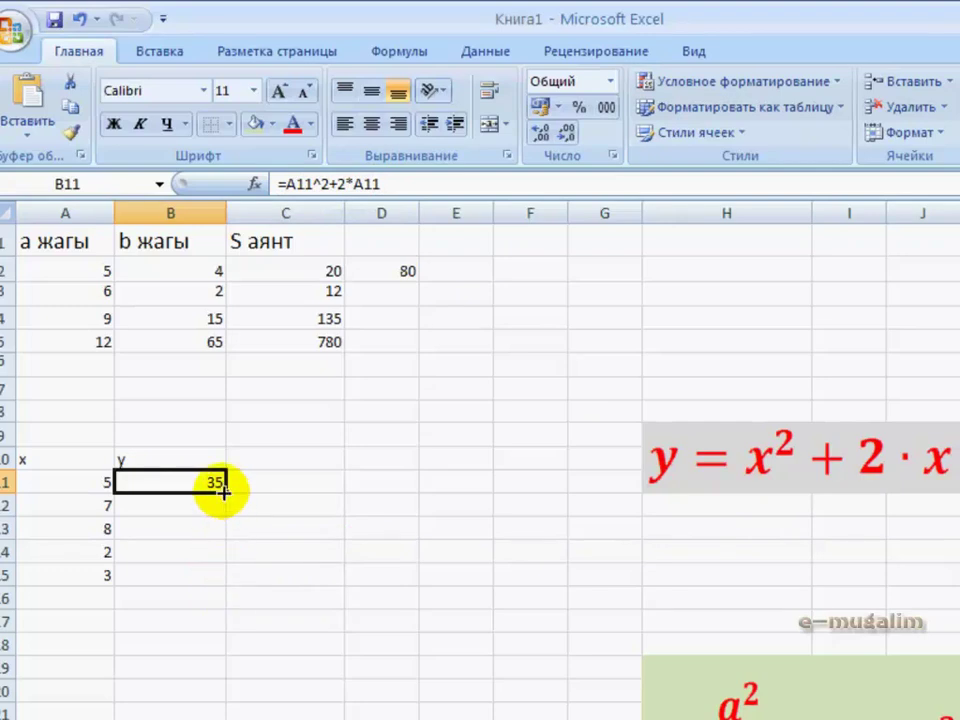
drag(222, 490, 219, 585)
click(187, 506)
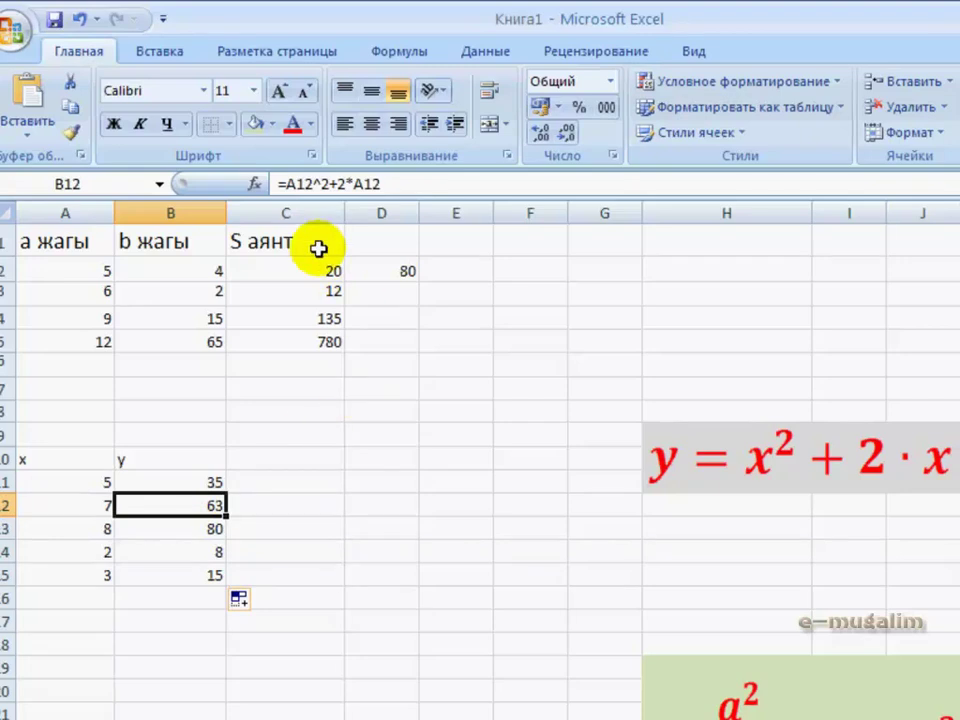
click(174, 533)
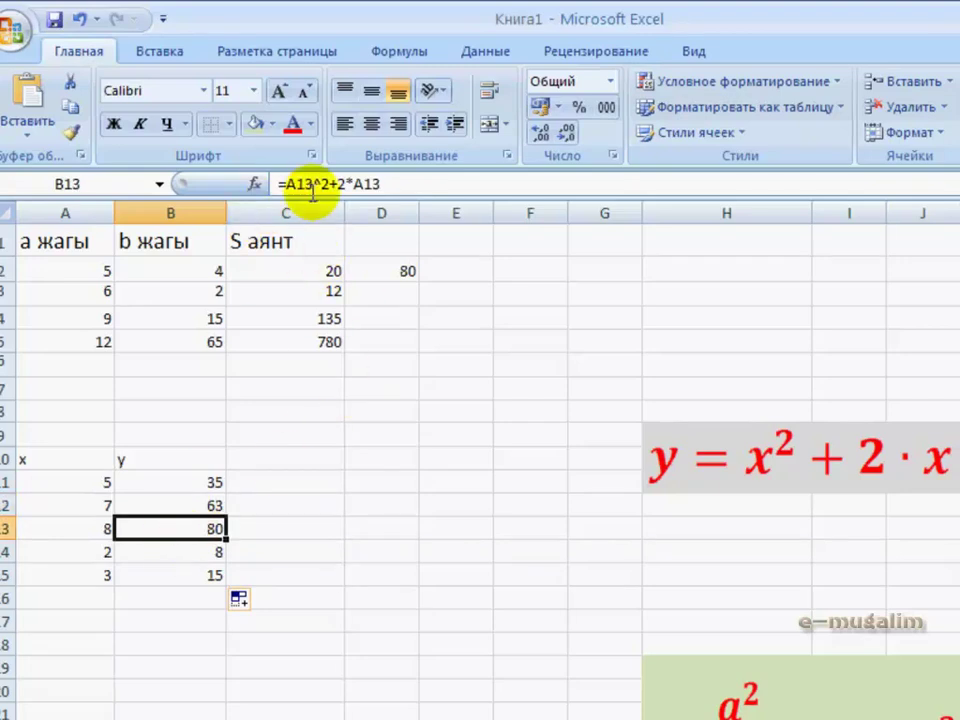
click(165, 555)
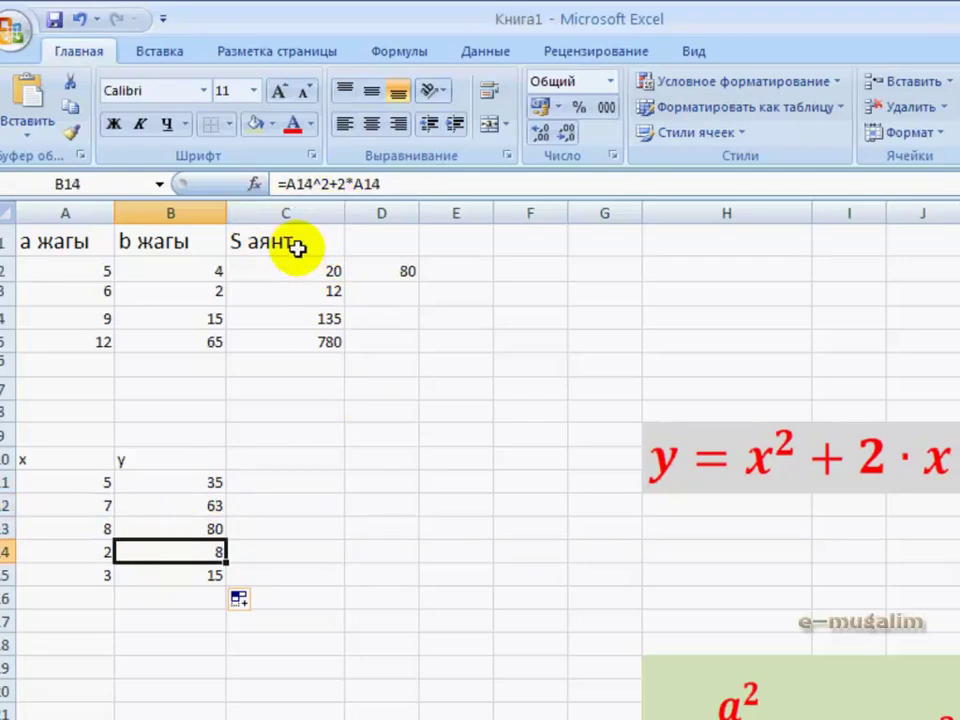
click(192, 577)
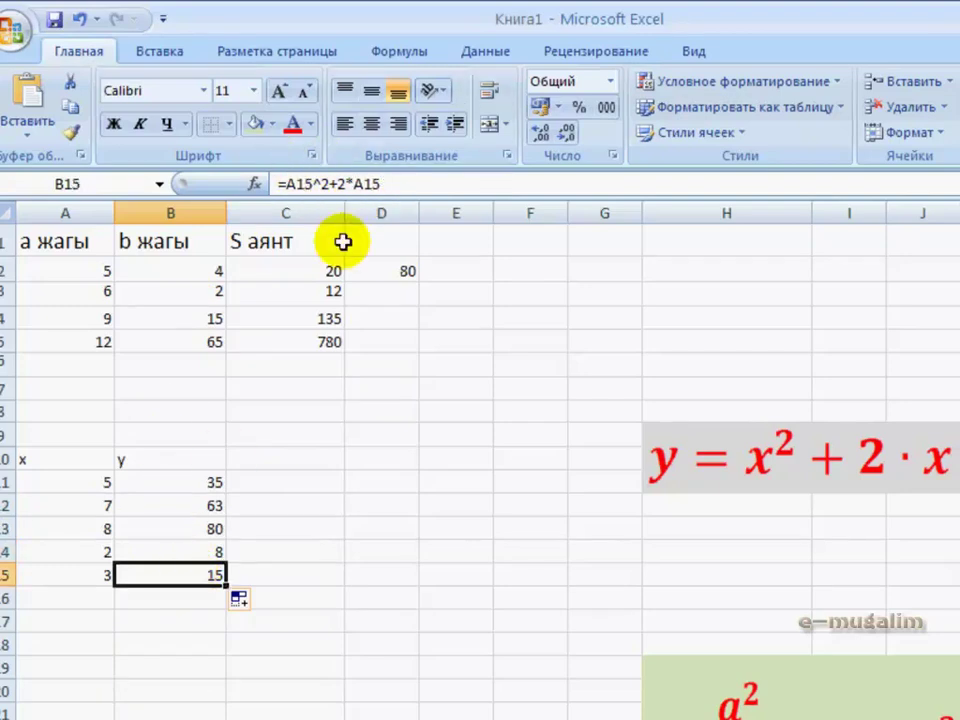
click(325, 680)
Enter the headers a, b, k and c in cells A18 through D18 for the second equation's table
scroll(261, 656, down, 1)
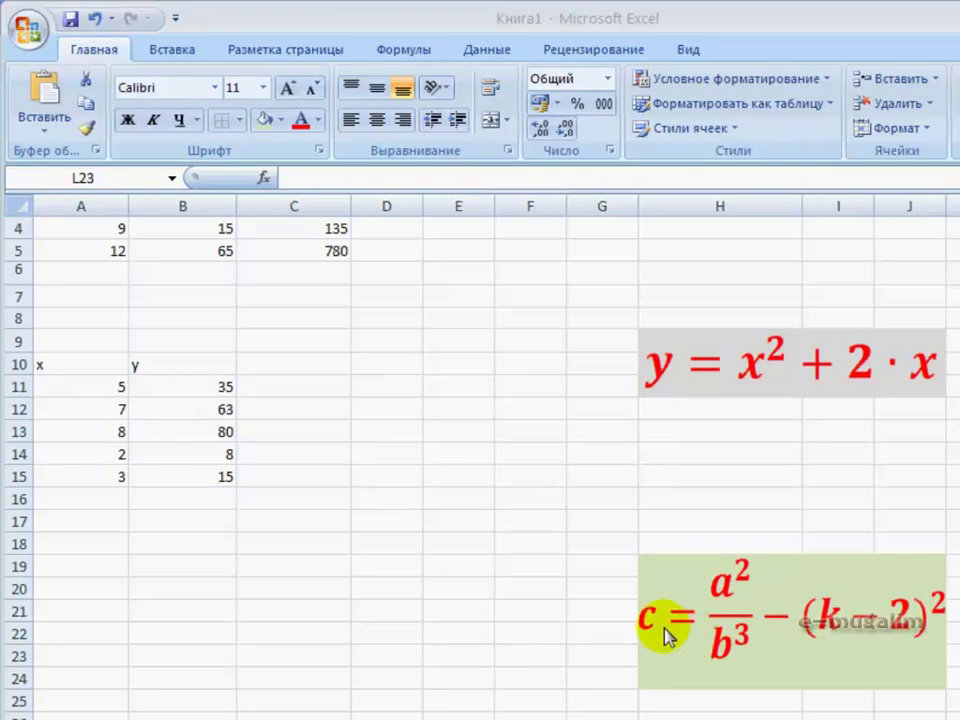
click(71, 543)
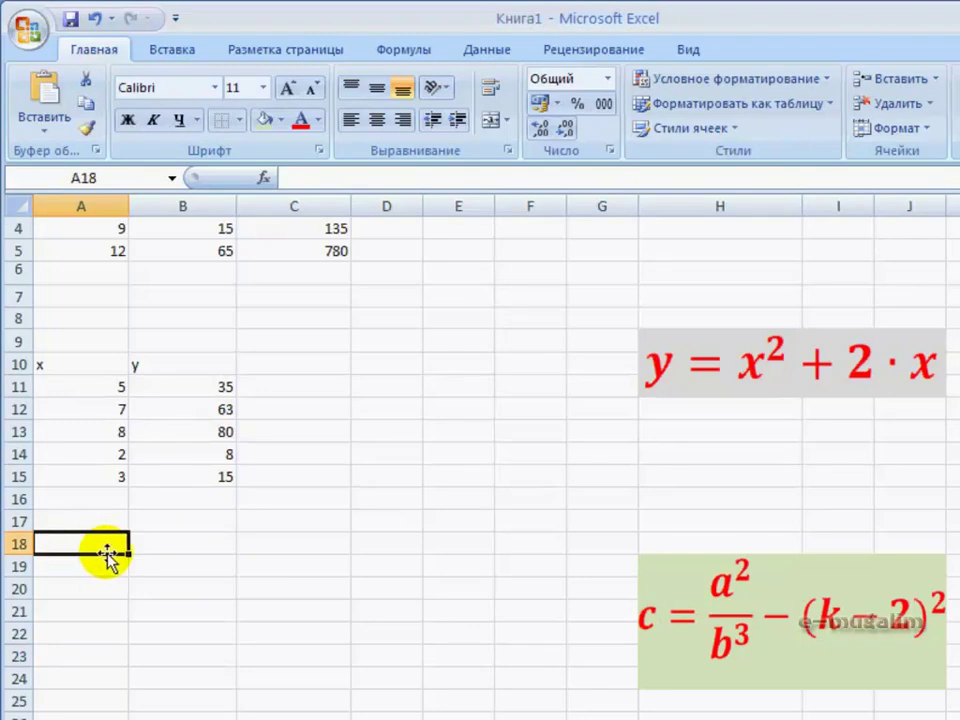
text(a)
click(158, 553)
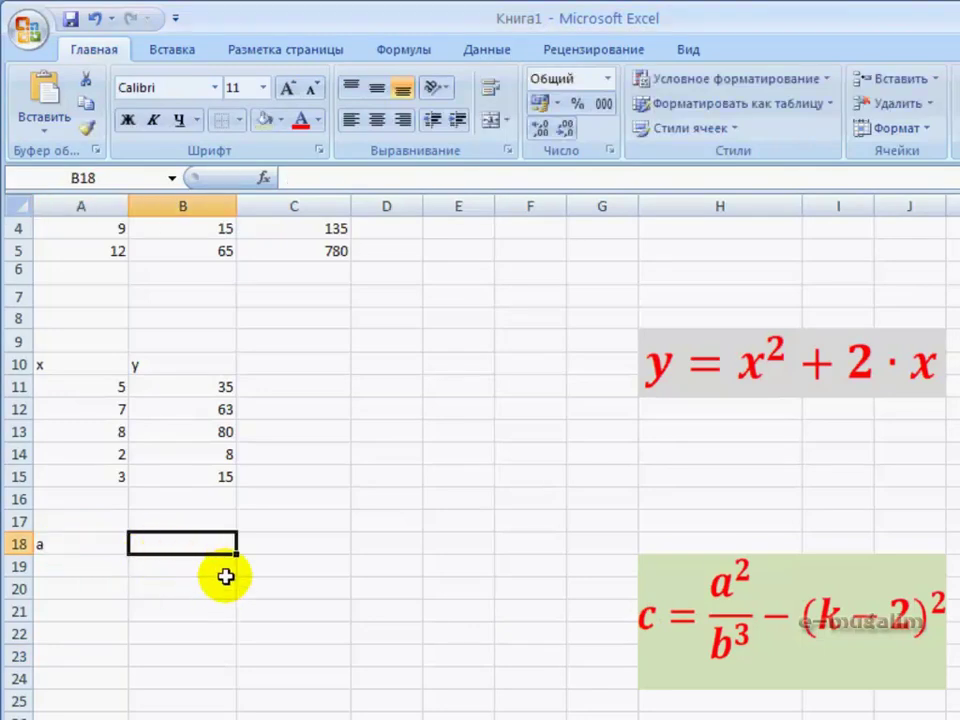
text(b)
click(257, 550)
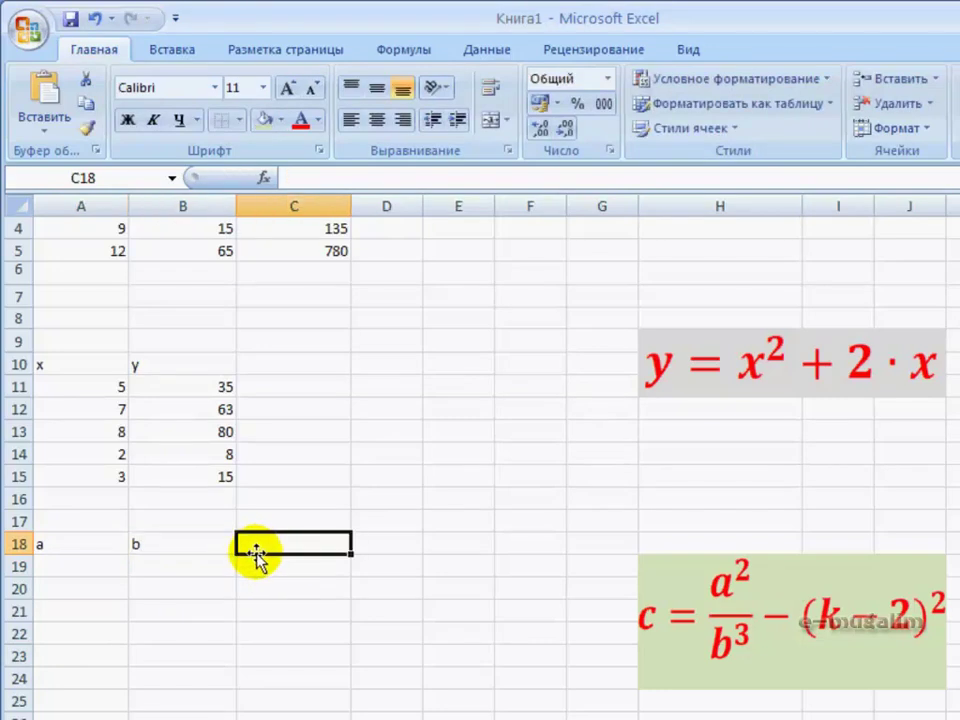
text(k)
click(364, 541)
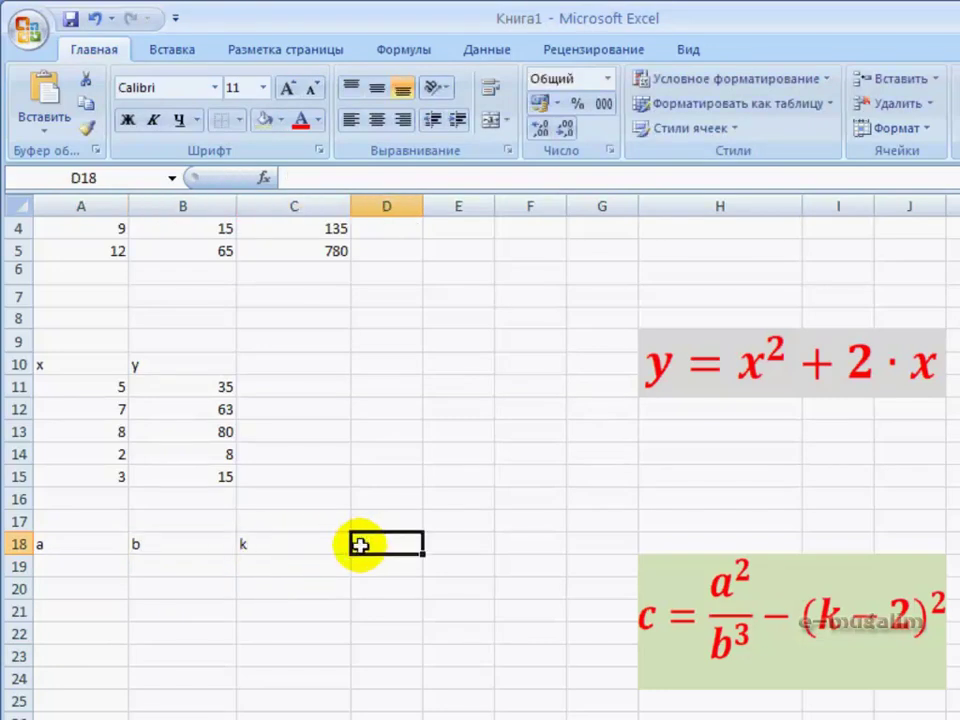
text(c)
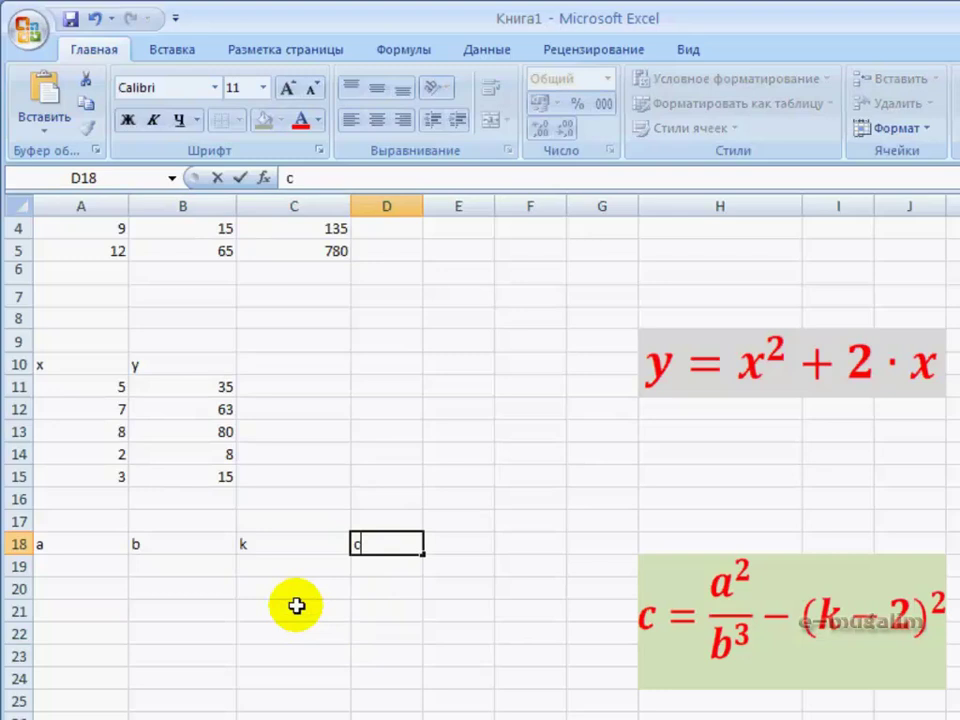
Enter 3, 5 and 7 as the a, b and k values in cells A19 through C19
click(62, 567)
text(3)
click(167, 566)
text(5)
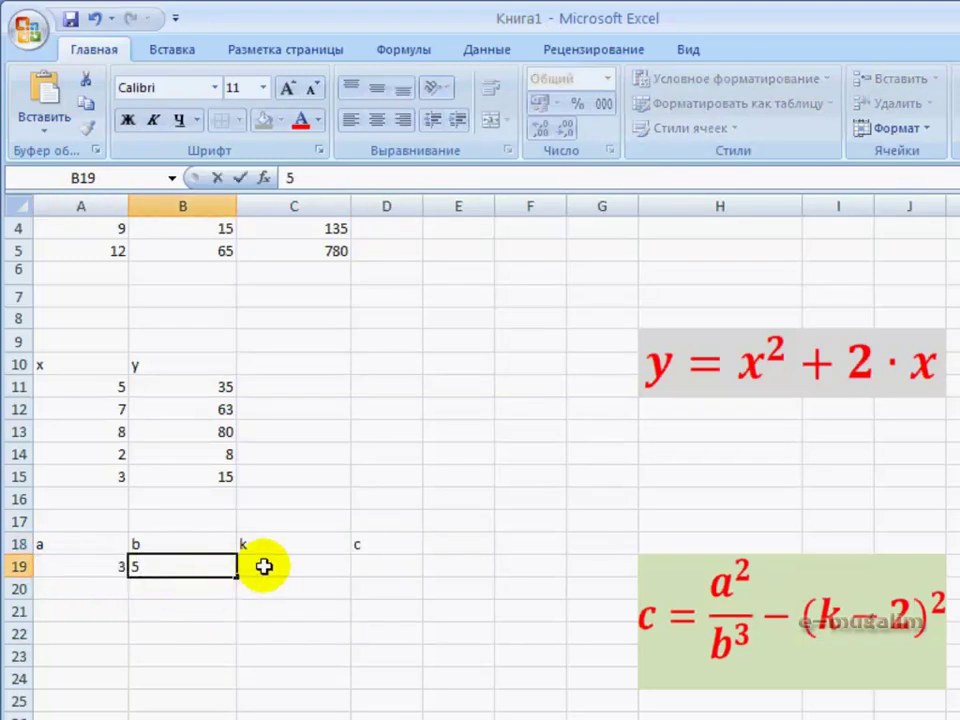
click(262, 567)
text(7)
Enter 3, 5 and 7 as the second row of a, b and k values in cells A20 through C20
click(86, 591)
text(3)
click(192, 593)
text(5)
click(285, 588)
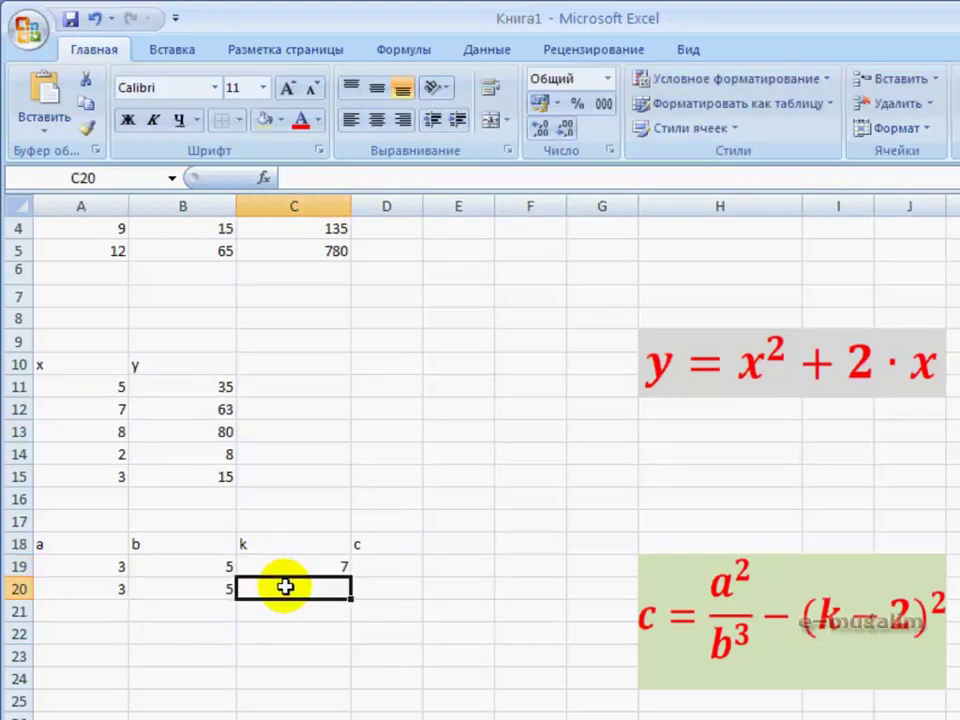
text(7)
Enter 6, 8 and 9 as the third row of a, b and k values in cells A21 through C21
click(111, 613)
text(6)
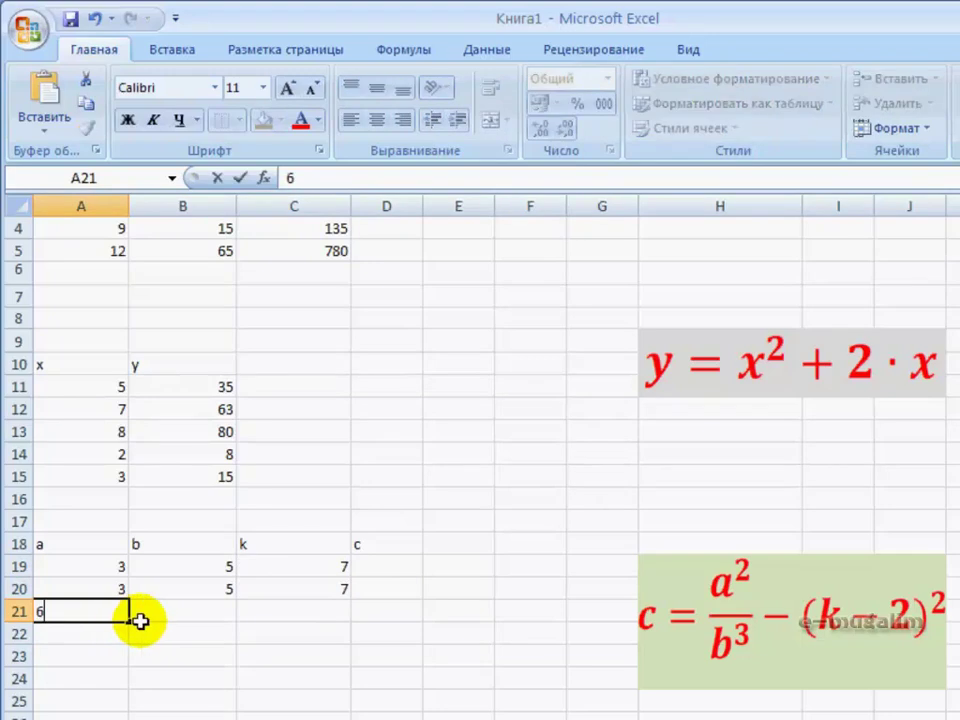
click(190, 616)
text(8)
click(285, 610)
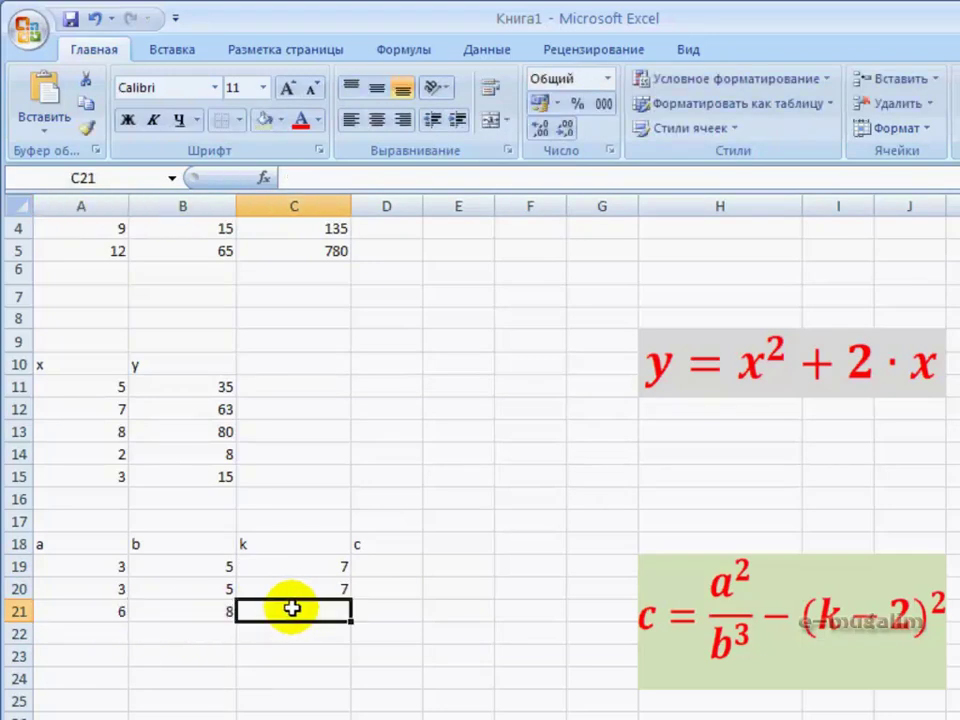
text(9)
click(407, 634)
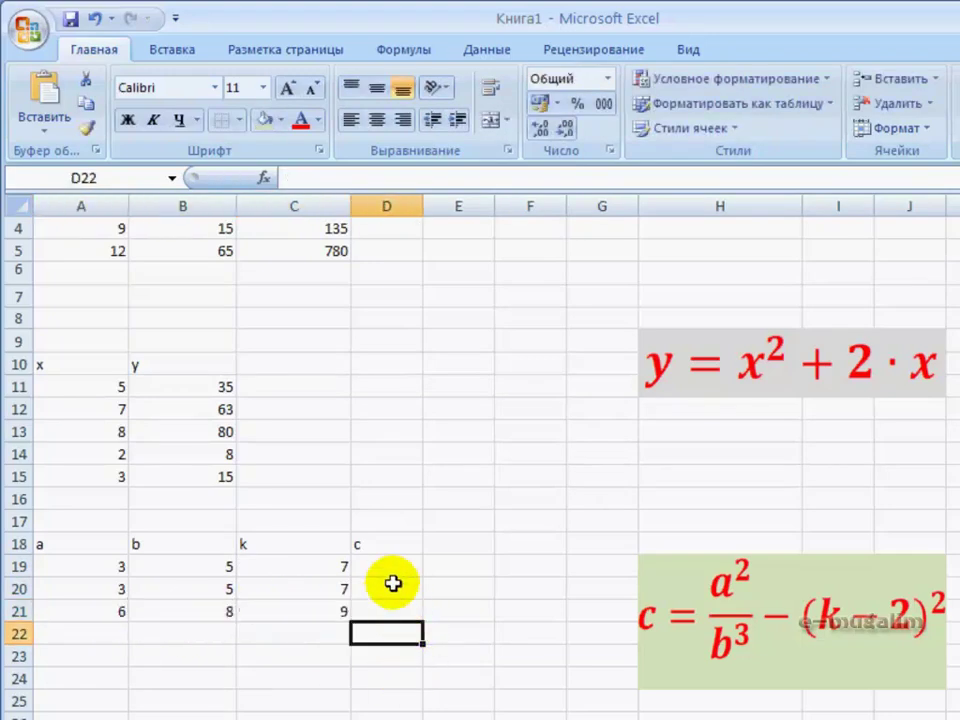
Widen column D and calculate c for the first row in D19 with the formula =(A19^2/B19^3)-(C19-2)^2
click(387, 567)
drag(421, 205, 507, 207)
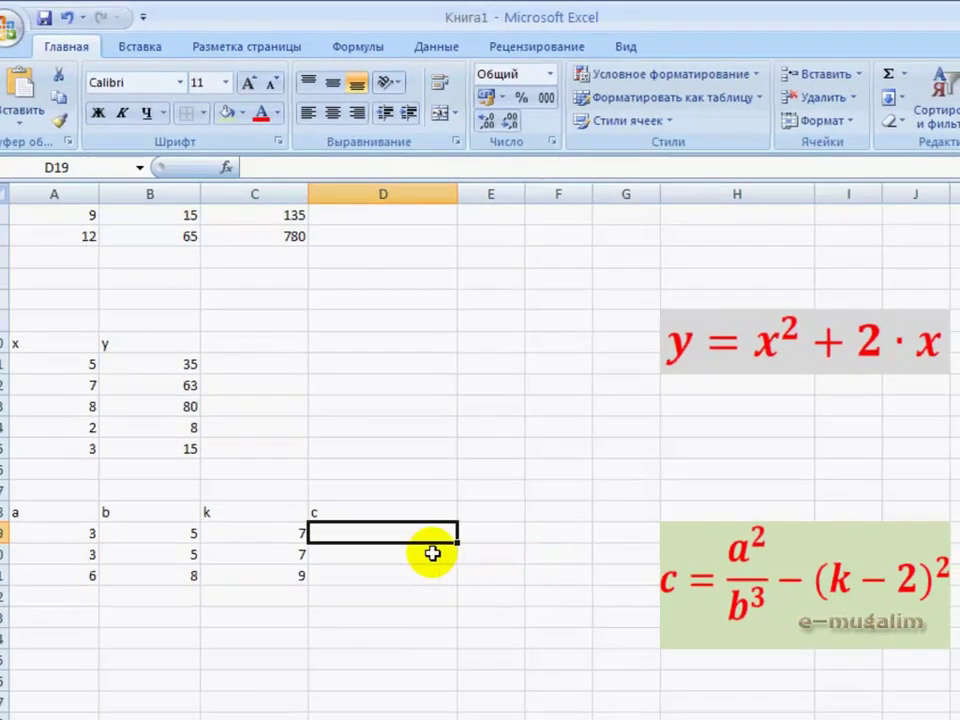
text(=)
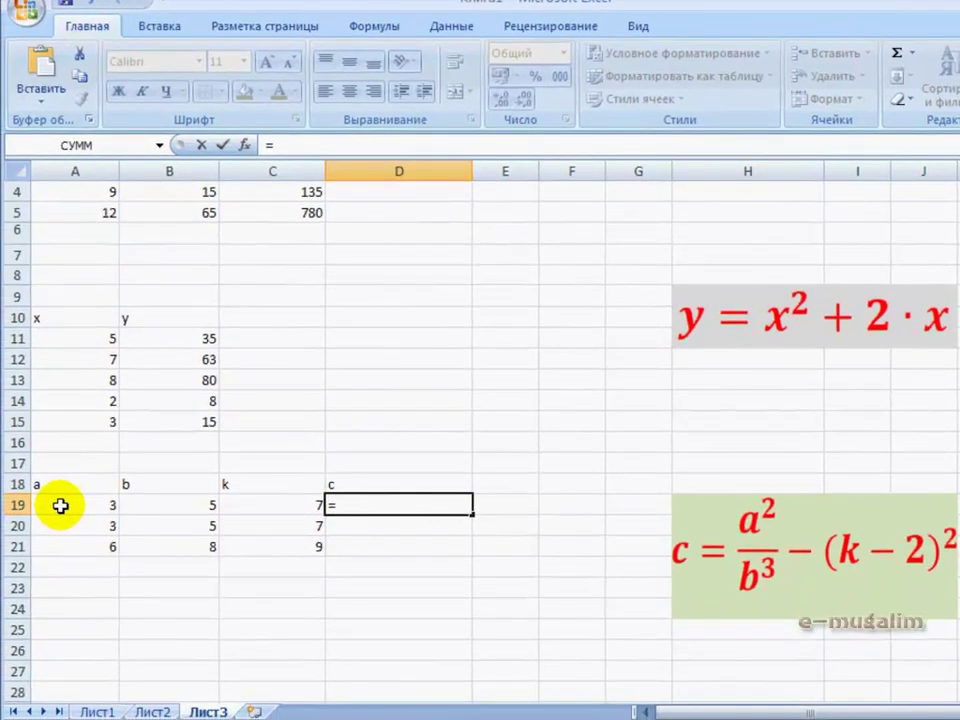
click(60, 506)
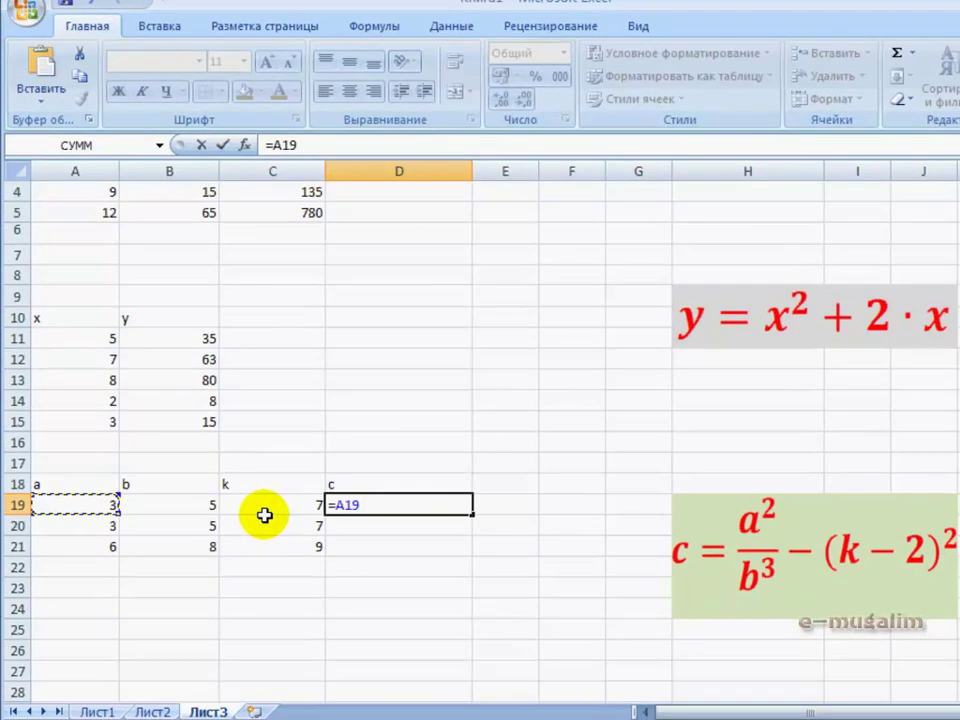
text(^2/)
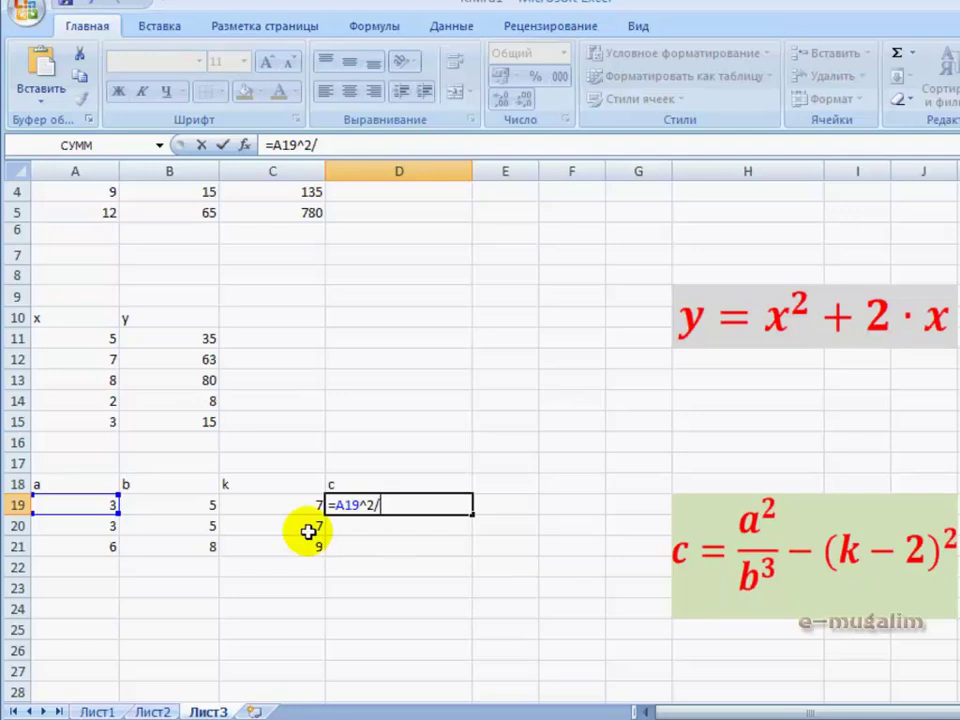
click(175, 506)
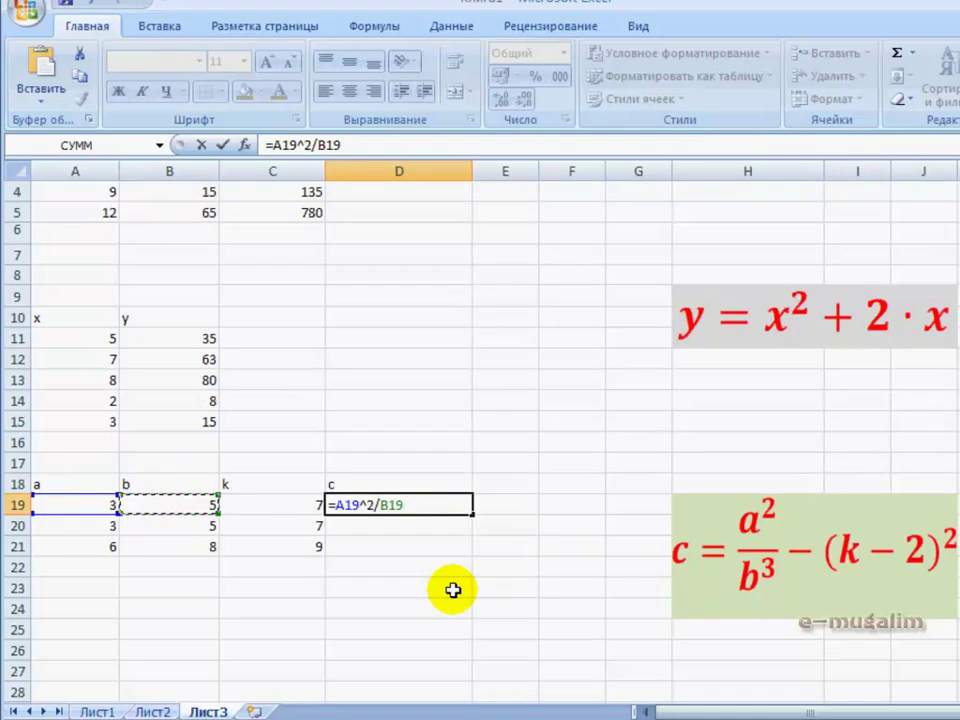
text(^3)
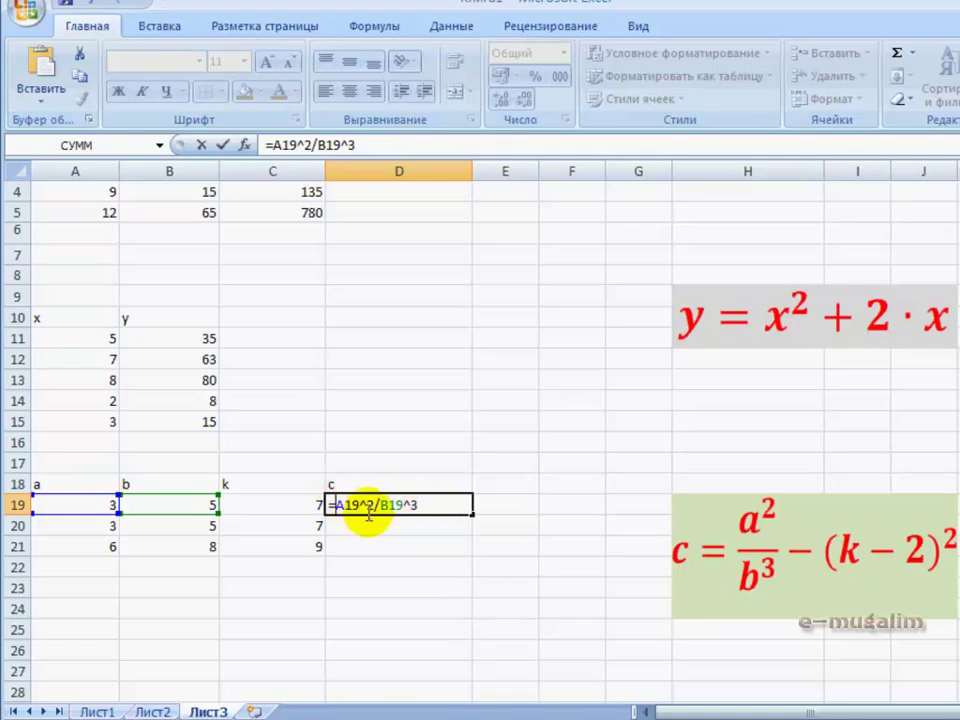
text(()
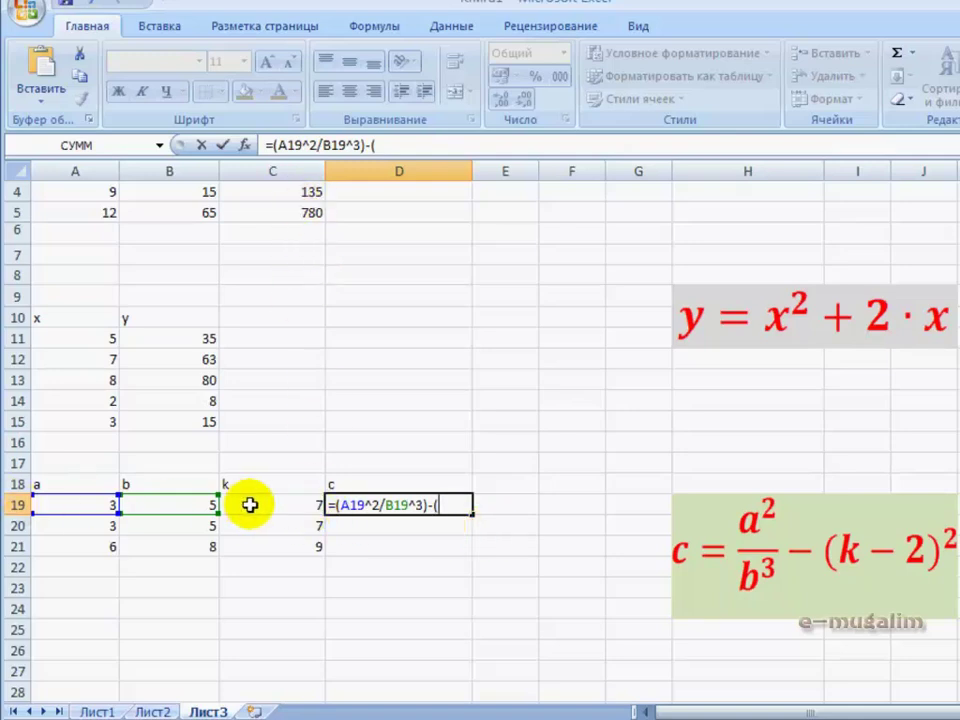
click(252, 505)
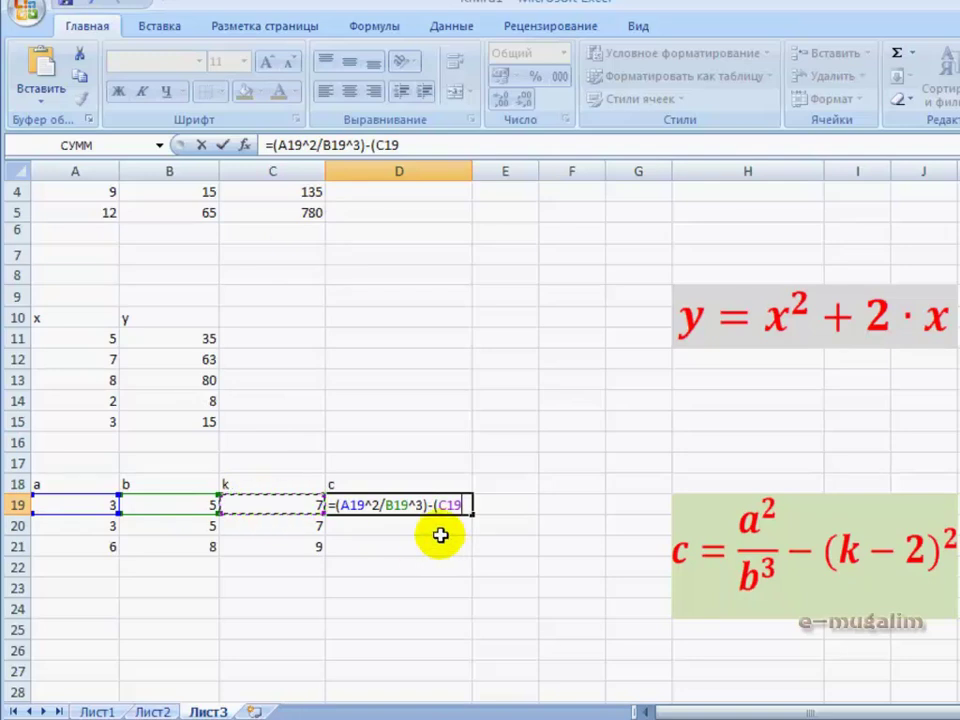
text(-2)^2)
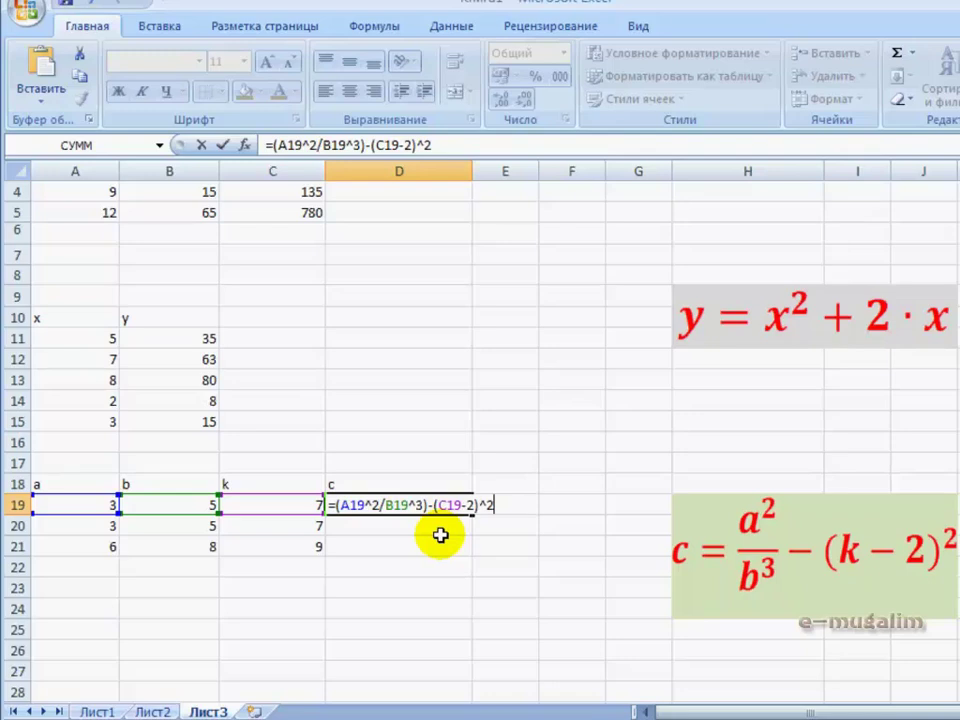
key(Return)
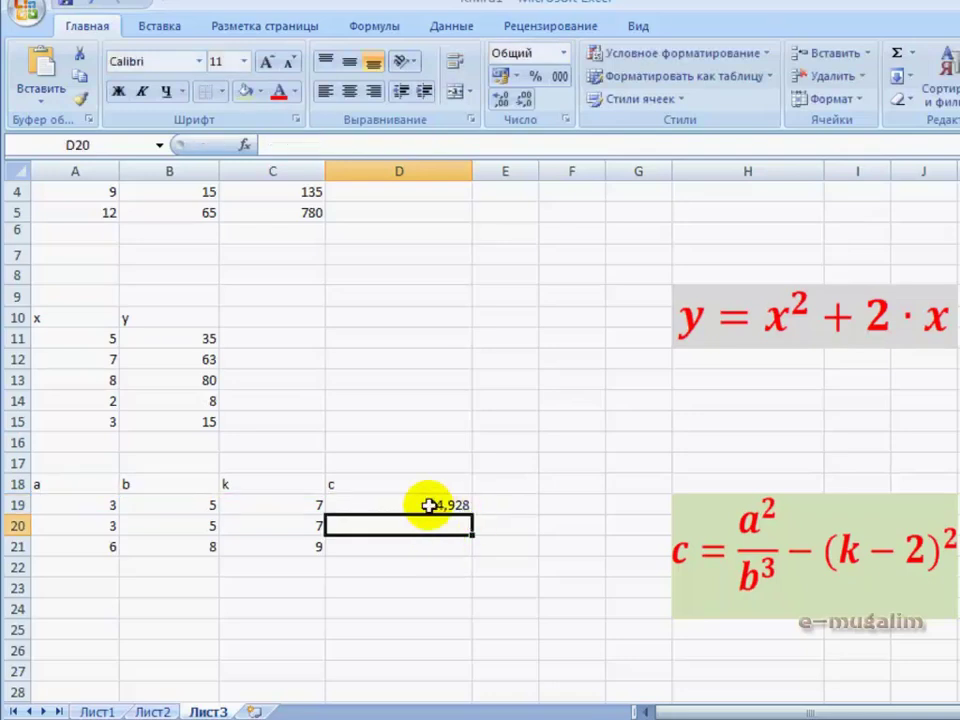
Fill the c formula from D19 down through D21
click(430, 506)
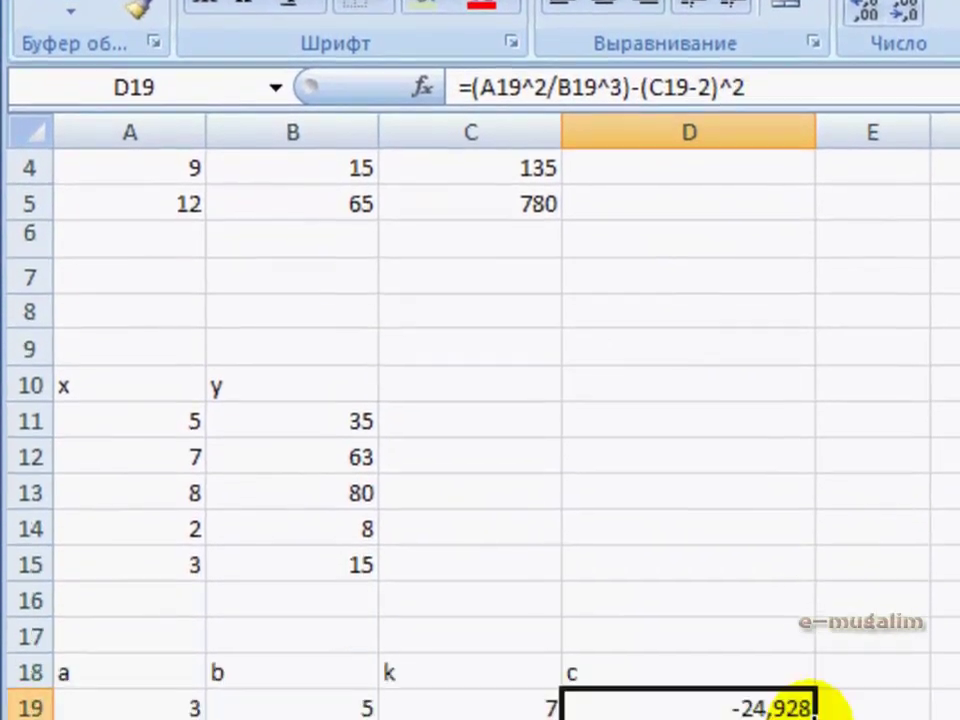
drag(797, 707, 800, 630)
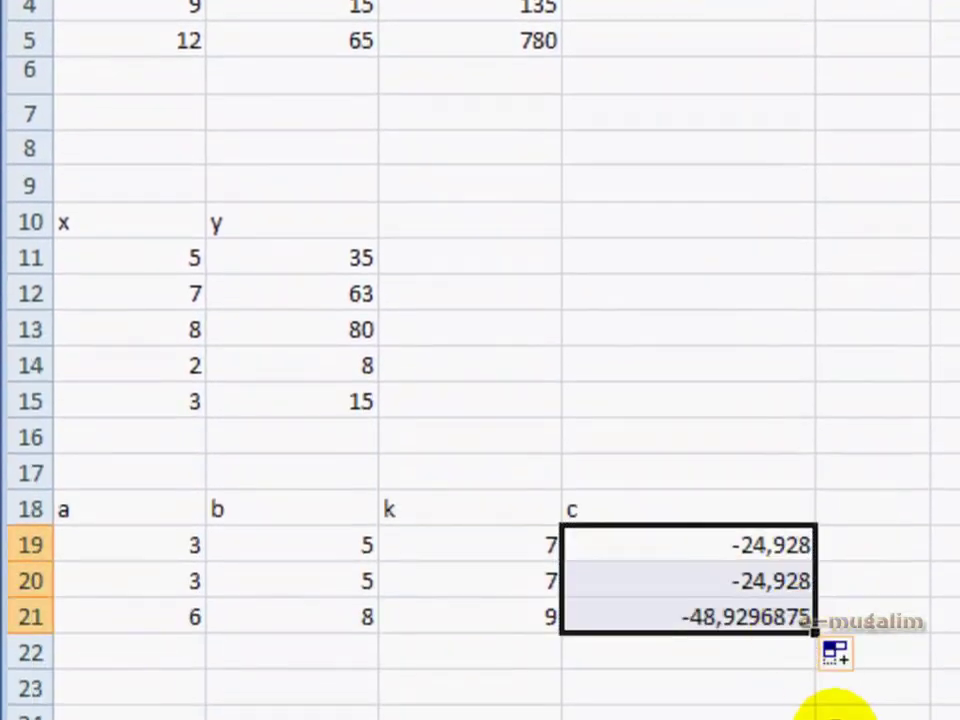
click(750, 688)
Examine the formulas in D19 to D21 and the a and b input cells that the first row's formula references
click(676, 545)
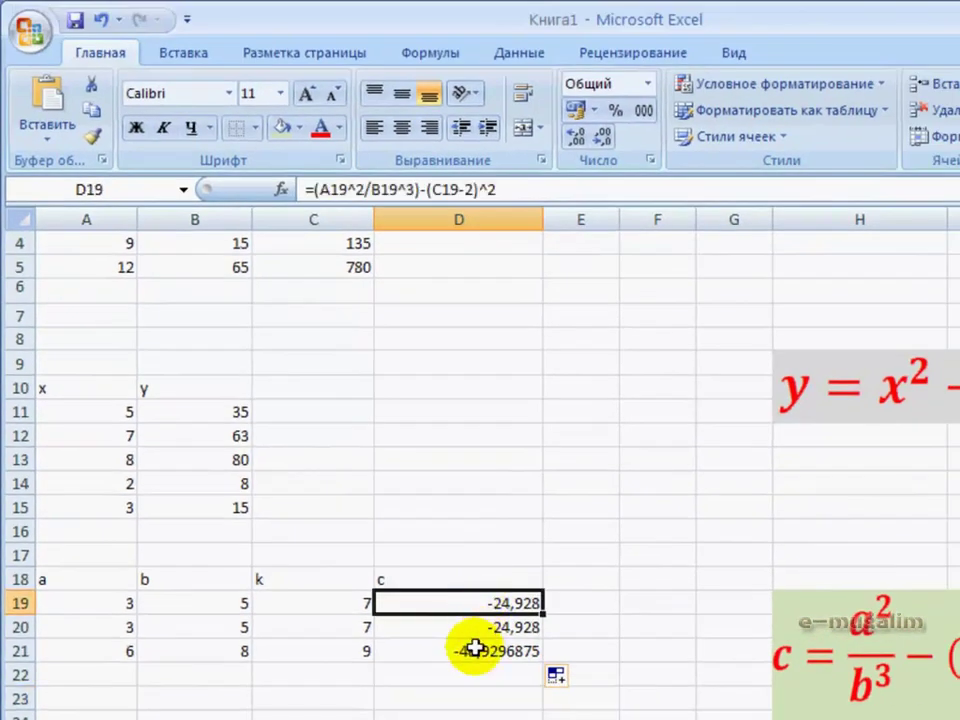
key(Down)
key(Down)
click(457, 605)
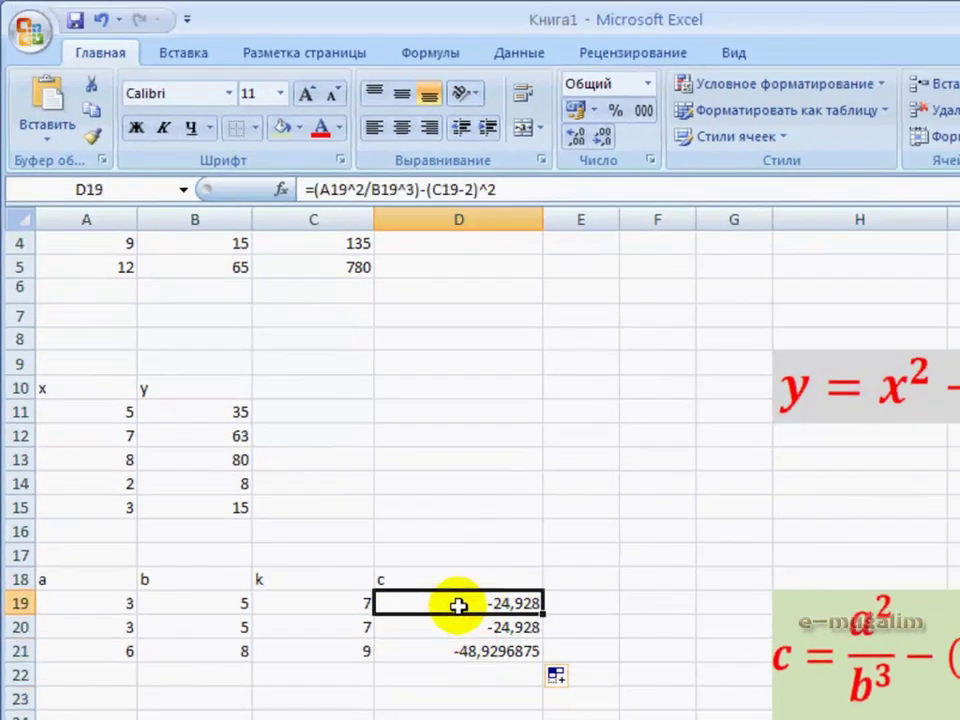
click(461, 628)
click(465, 654)
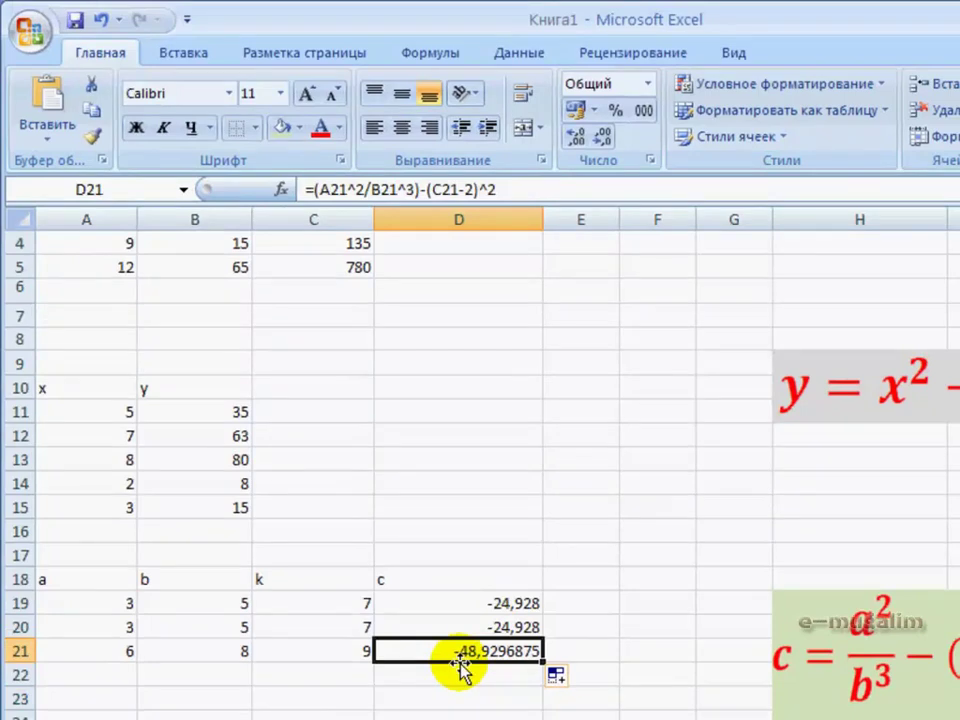
click(454, 604)
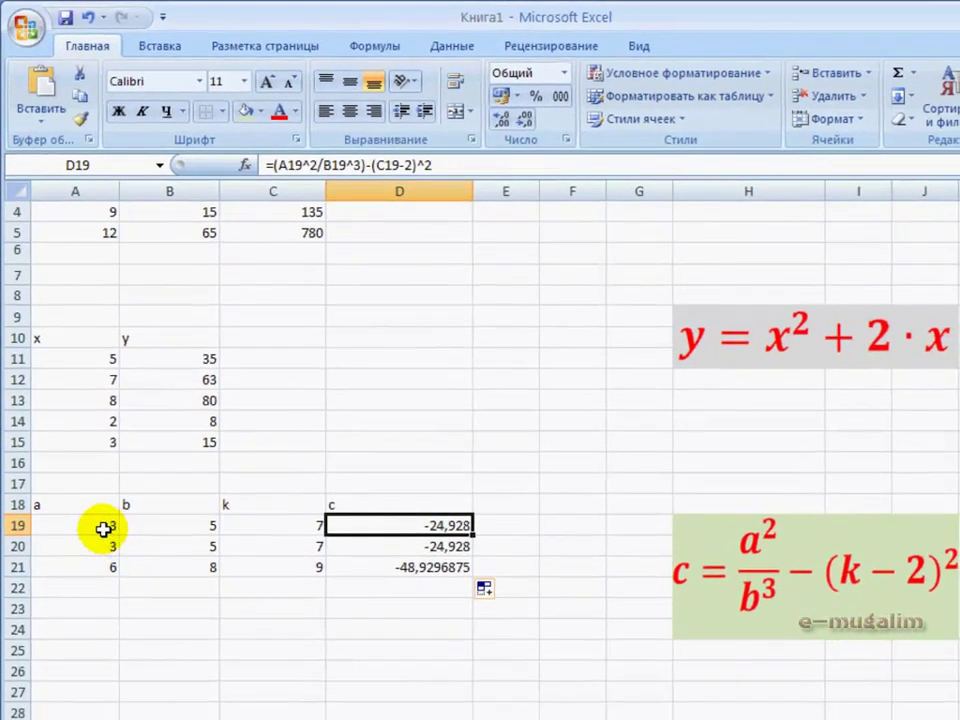
click(63, 511)
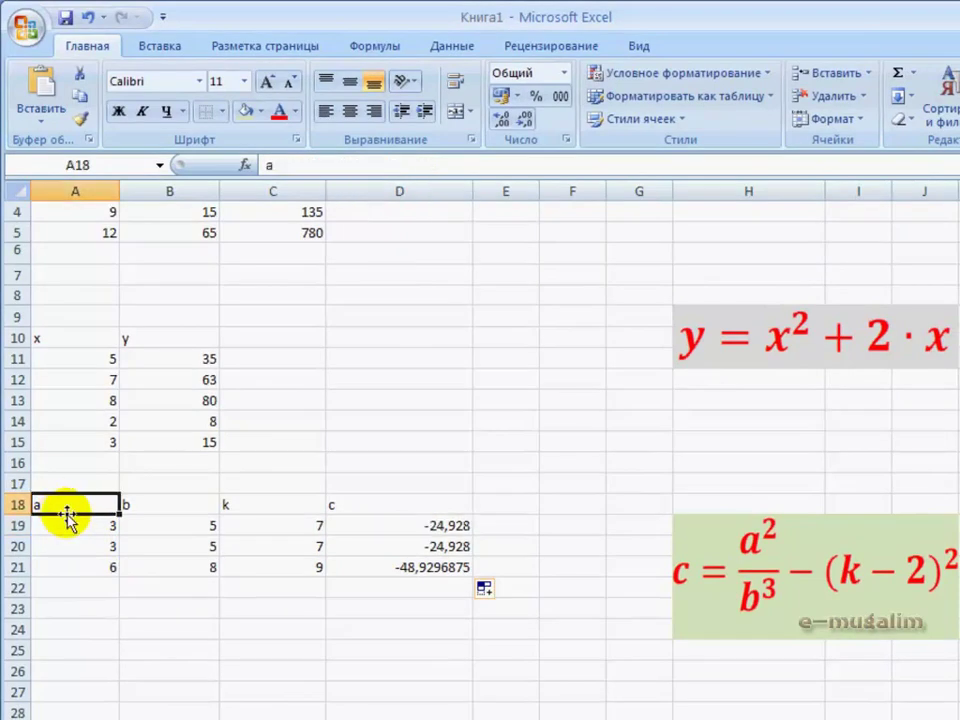
click(76, 528)
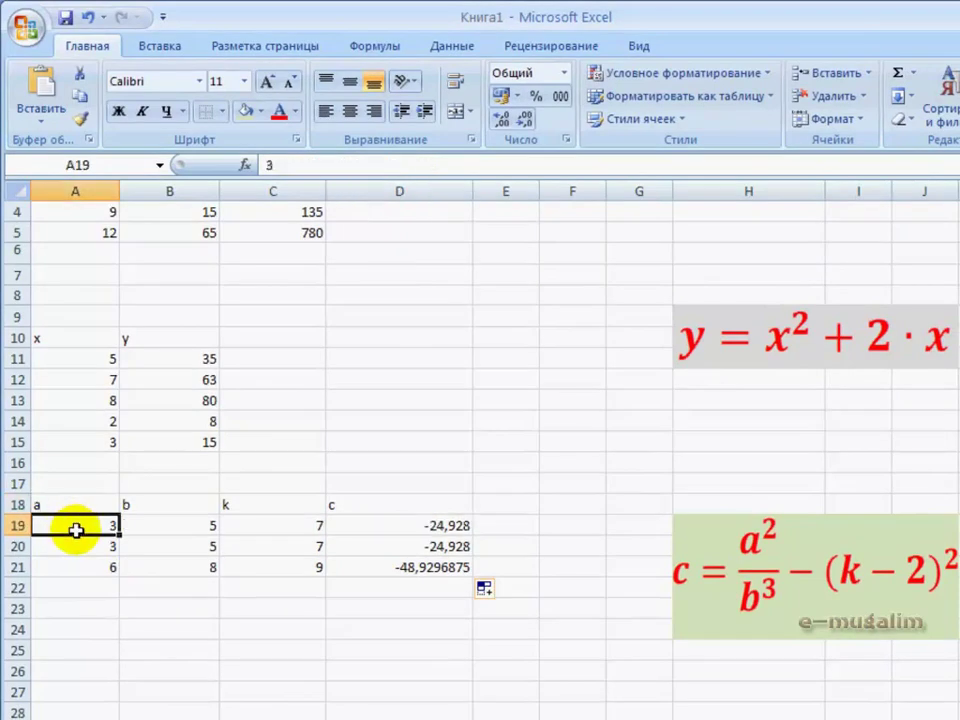
click(140, 527)
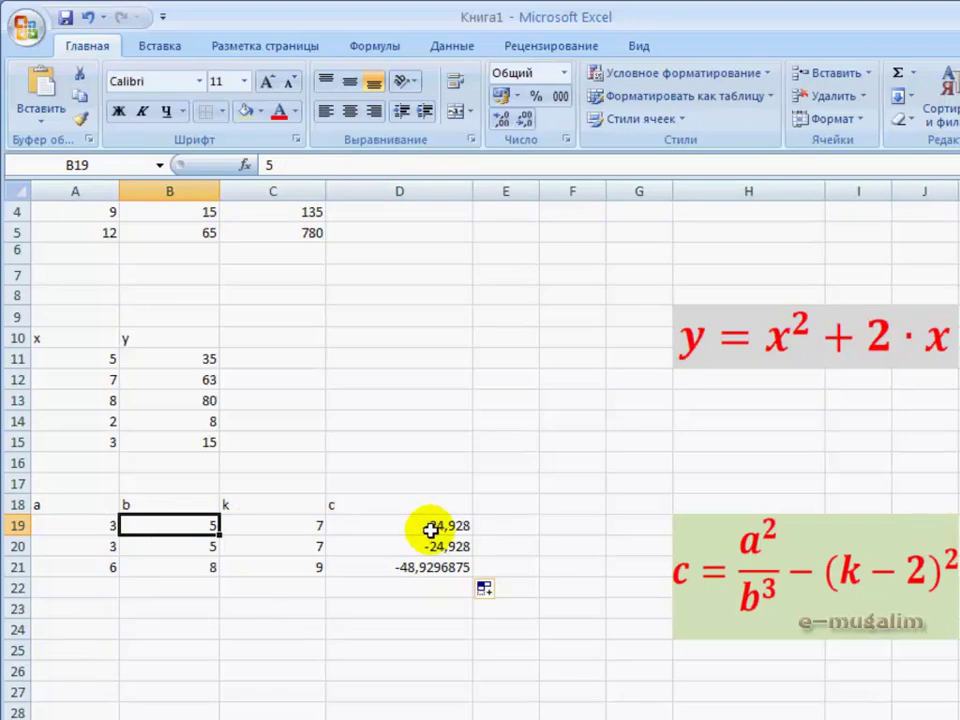
click(386, 534)
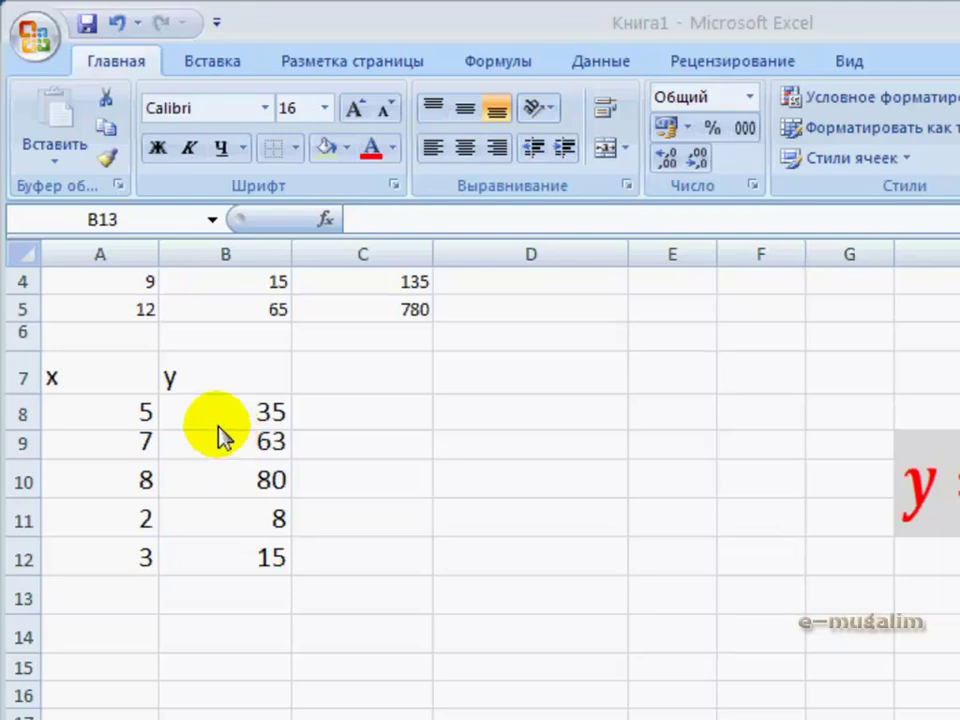
drag(218, 418, 220, 556)
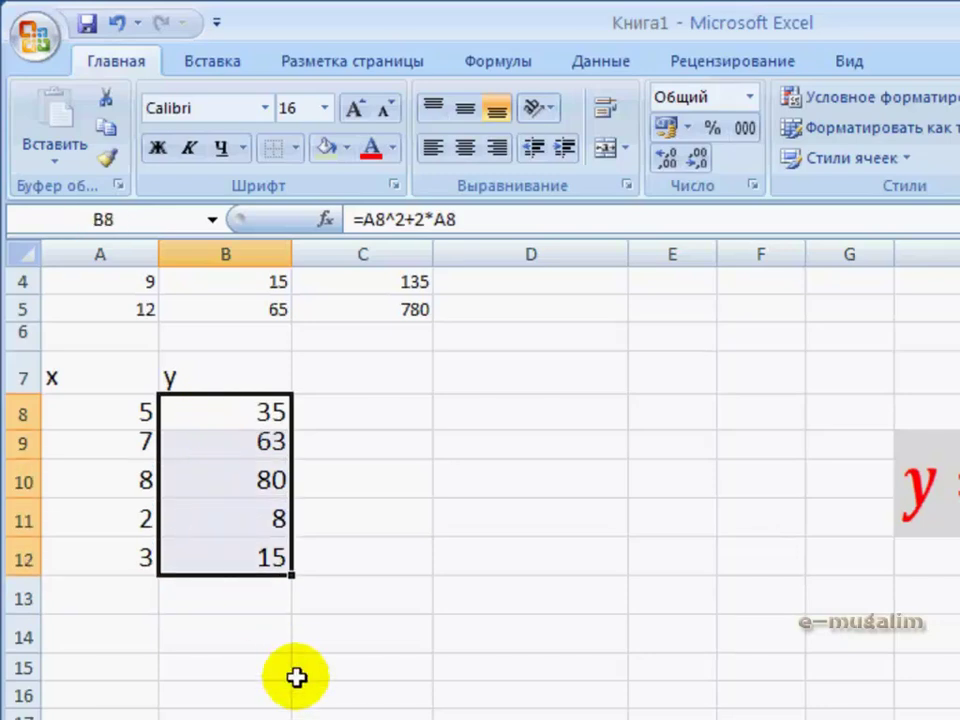
click(246, 433)
drag(246, 418, 240, 556)
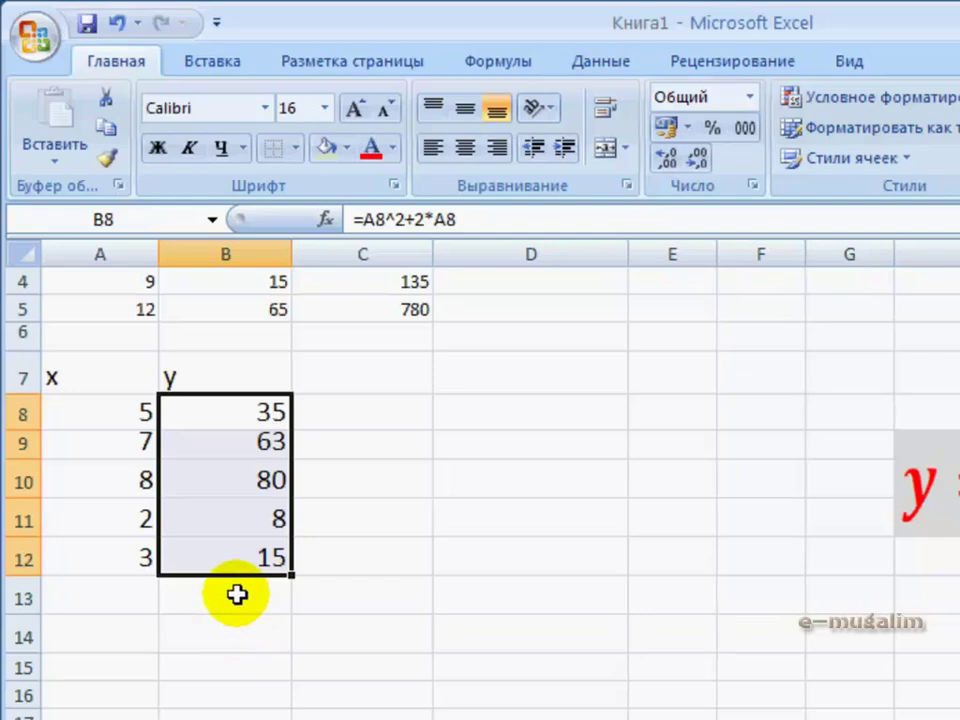
click(236, 594)
drag(244, 426, 229, 565)
click(313, 645)
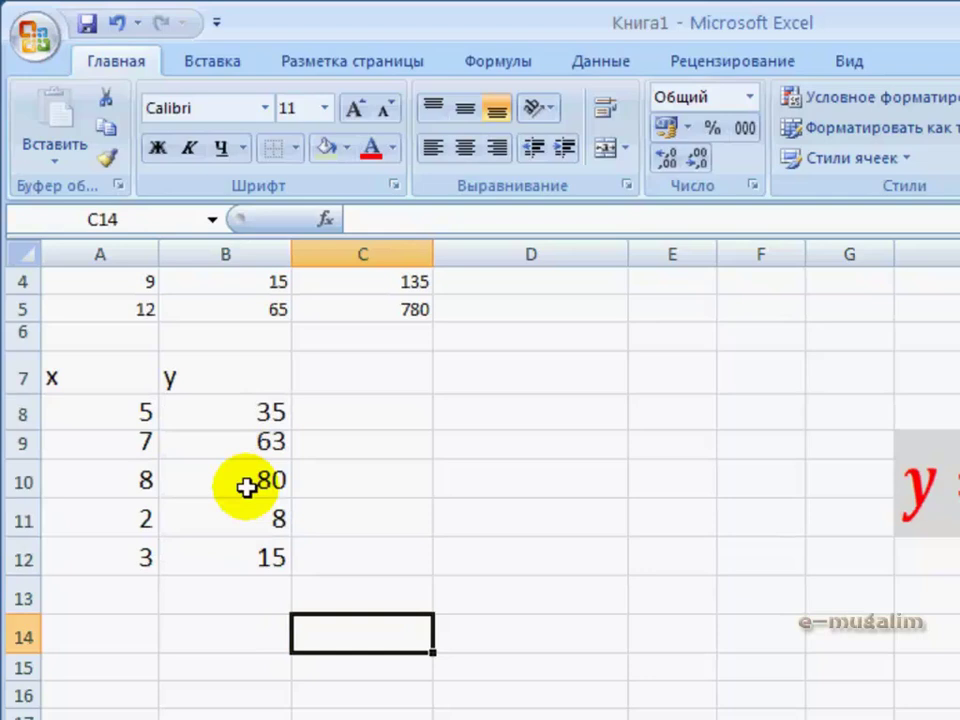
Sum the y values in B8 through B12 with AutoSum, placing the total in B13
click(210, 405)
drag(210, 405, 216, 542)
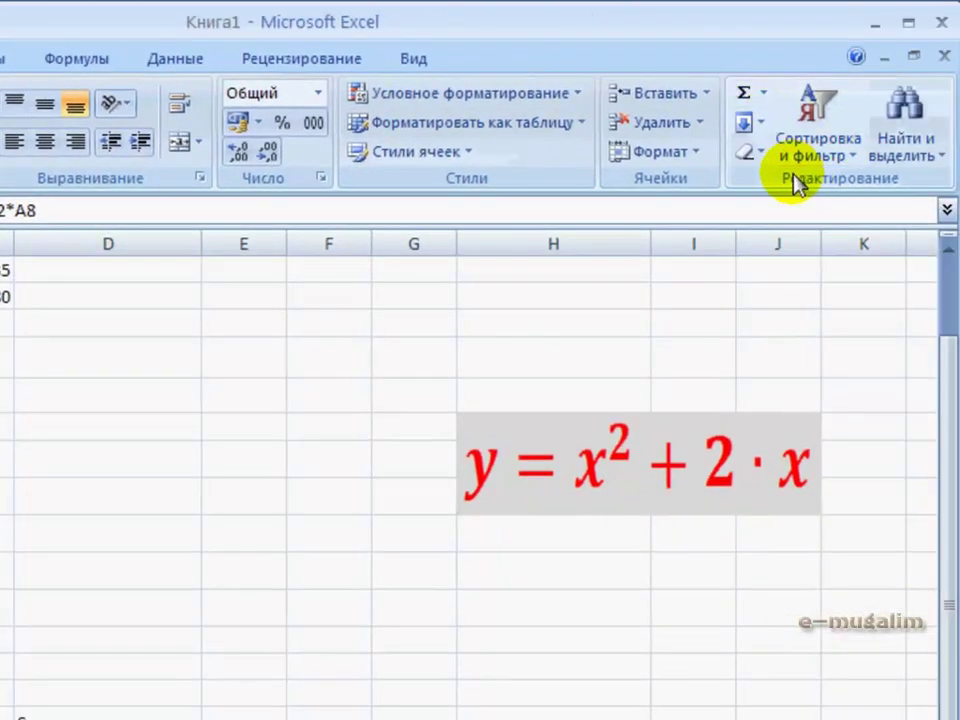
click(764, 96)
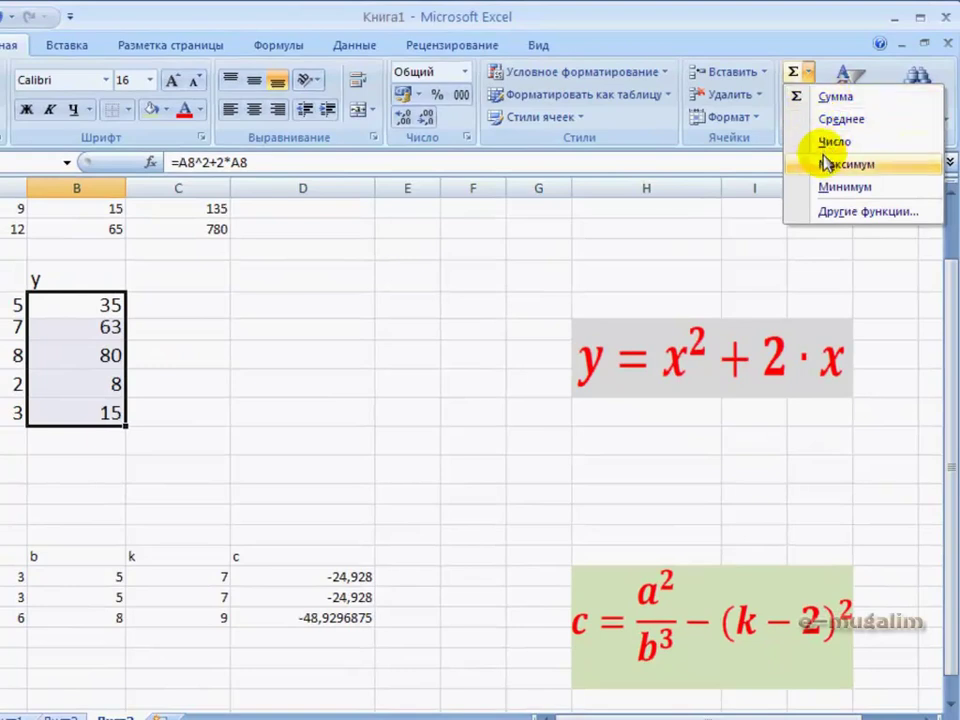
click(836, 100)
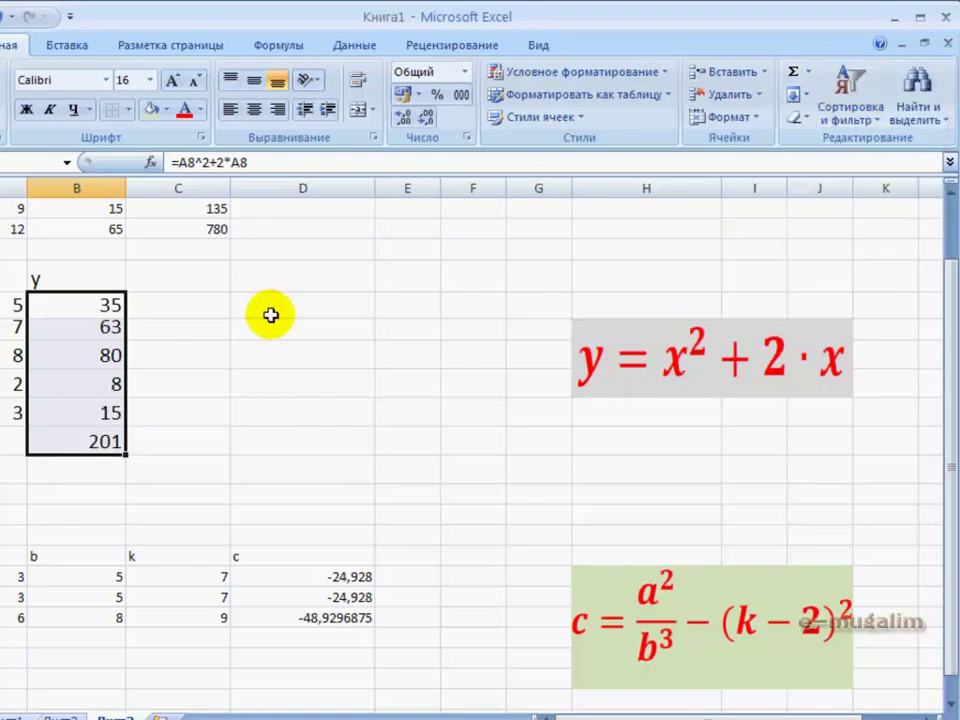
Inspect the sum formula in B13 and the B8:B12 range it adds up, leaving it as it is
click(88, 297)
drag(88, 297, 79, 399)
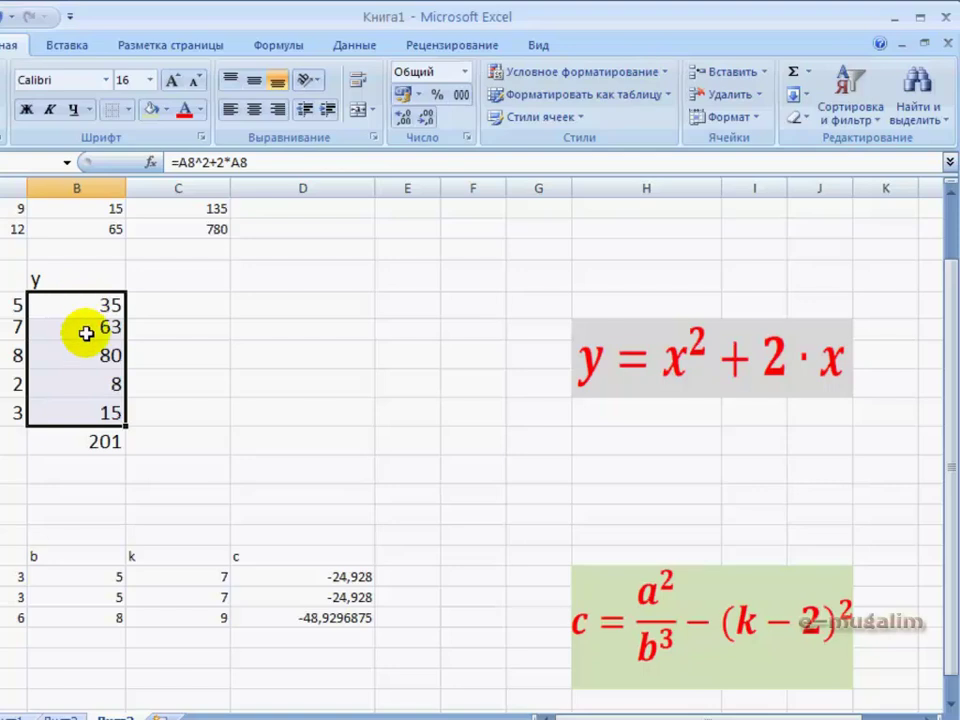
click(95, 441)
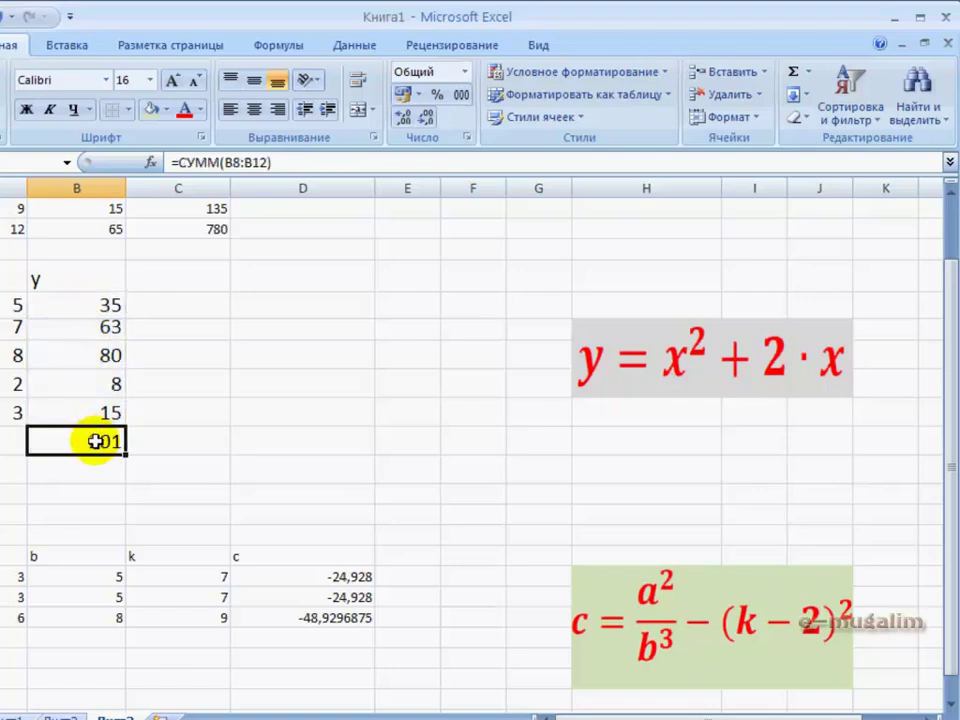
click(196, 161)
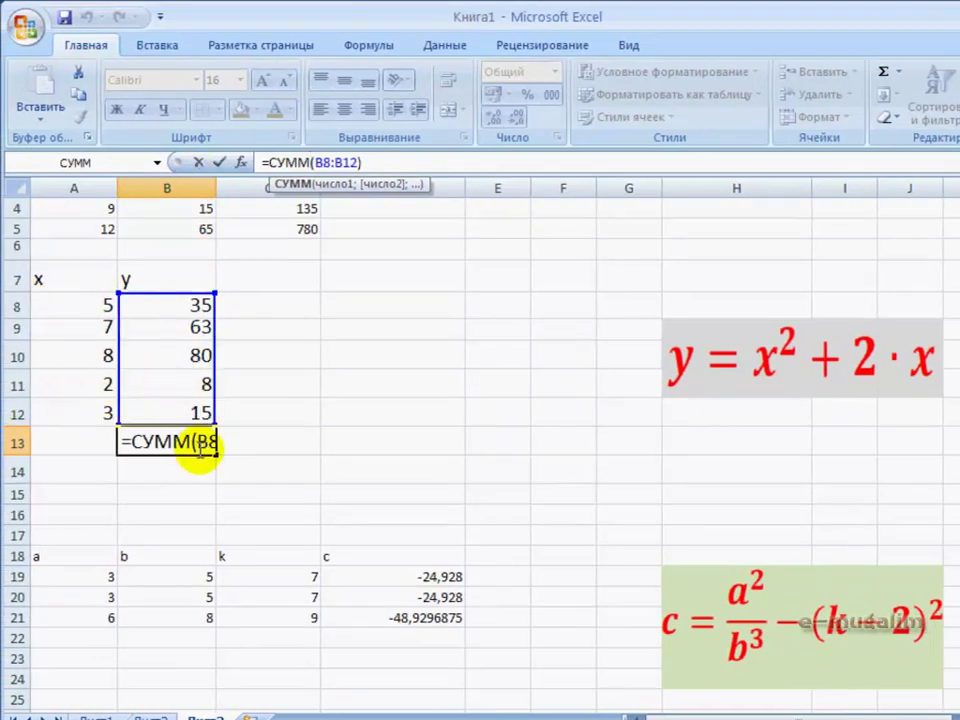
key(Return)
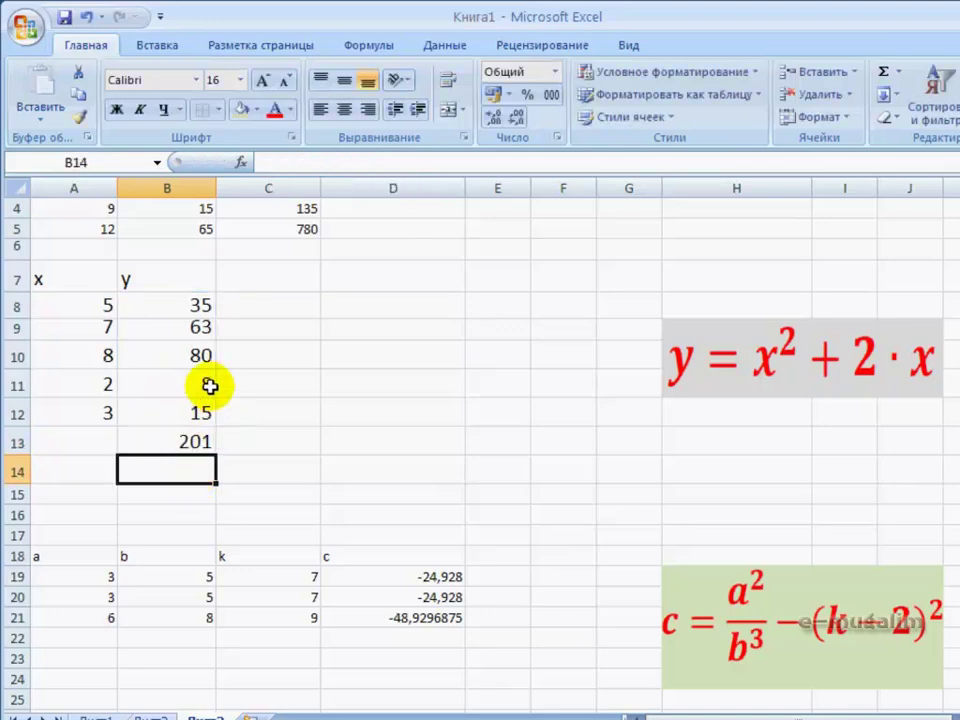
Average the y values in B8 through B12 with AutoSum, placing the result in B14, and check the formula's range
drag(186, 310, 186, 407)
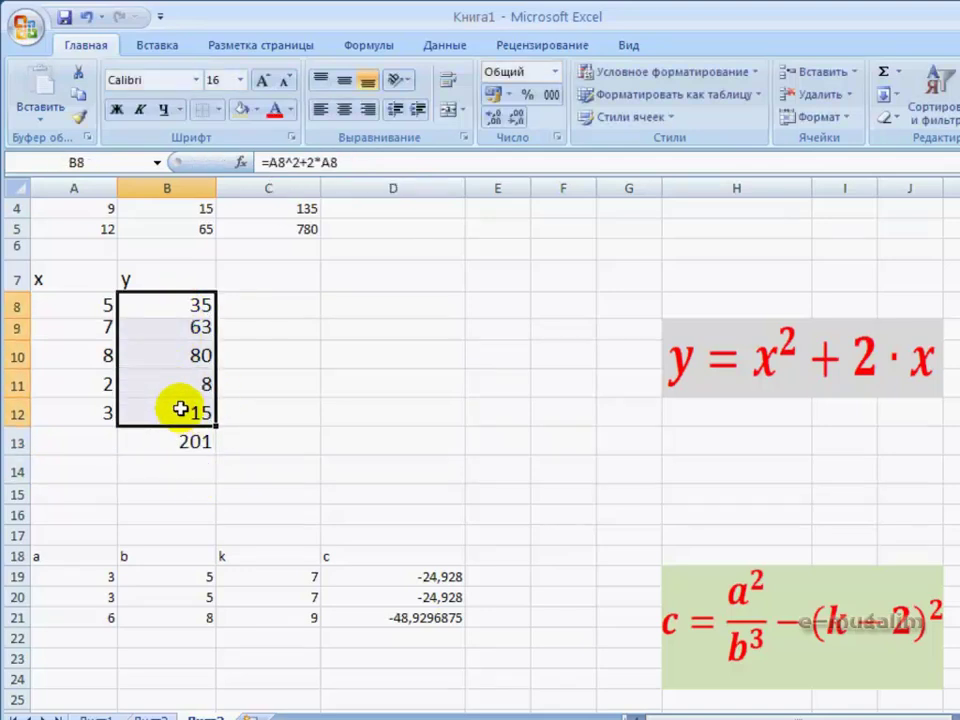
click(898, 72)
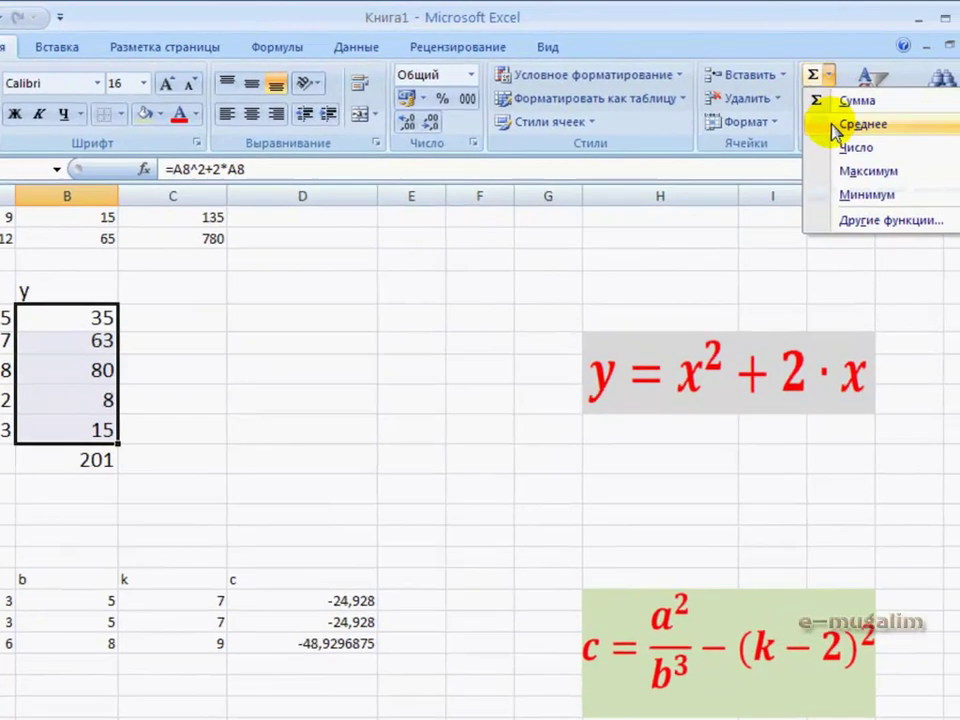
click(862, 125)
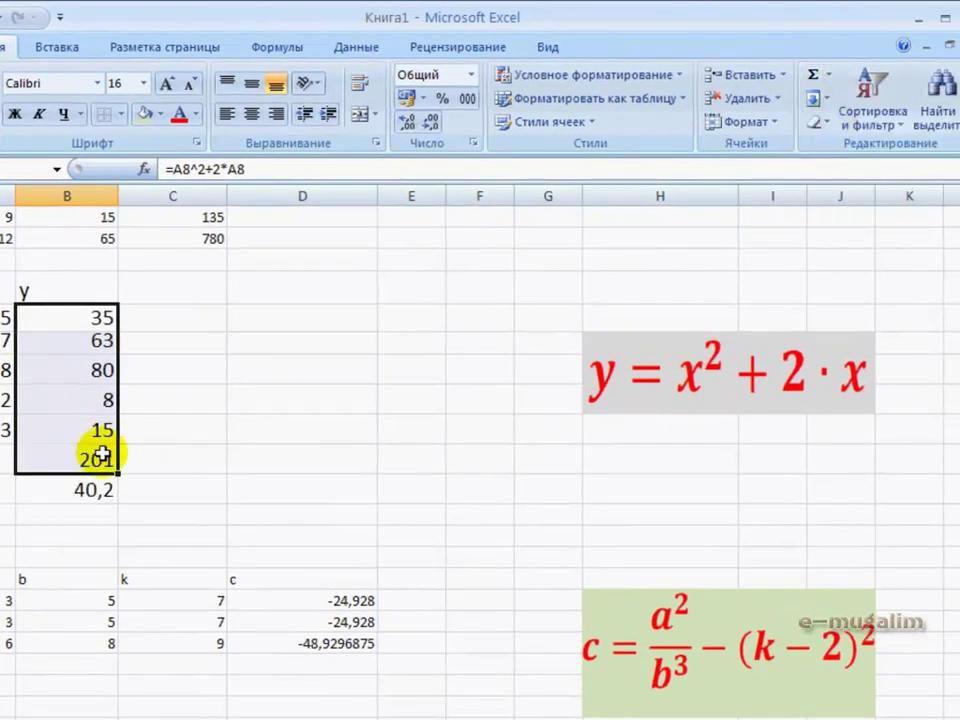
click(93, 488)
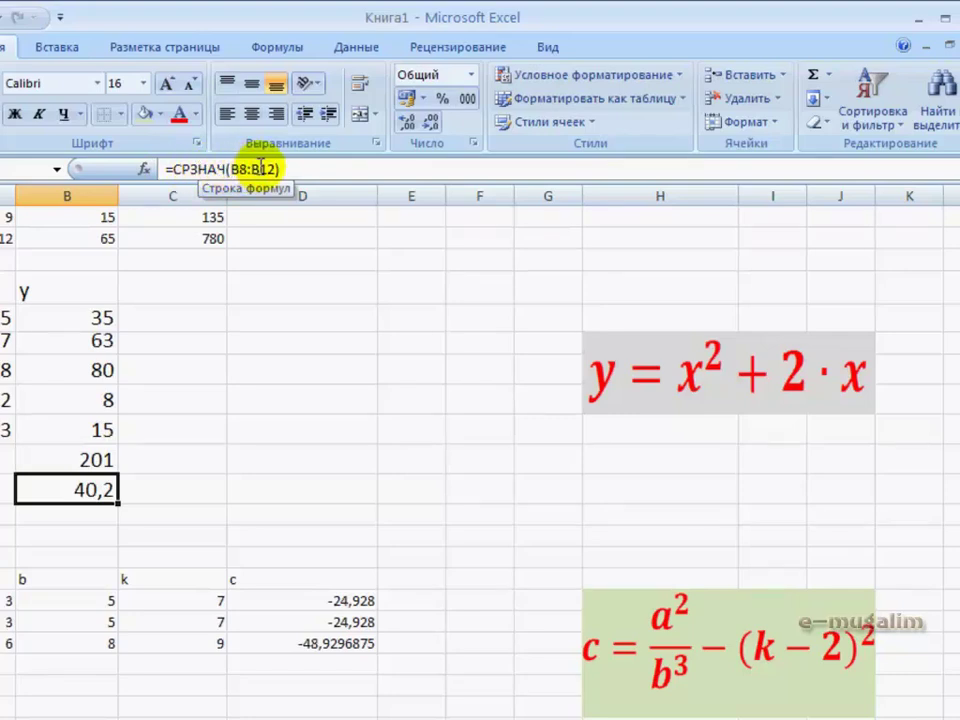
drag(97, 317, 92, 428)
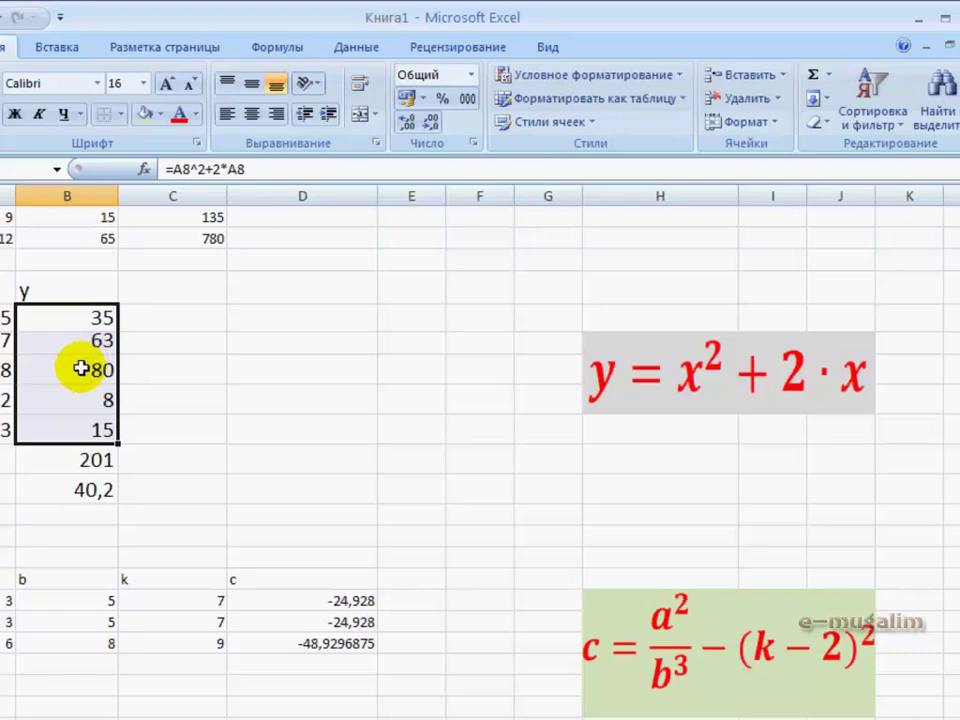
click(85, 490)
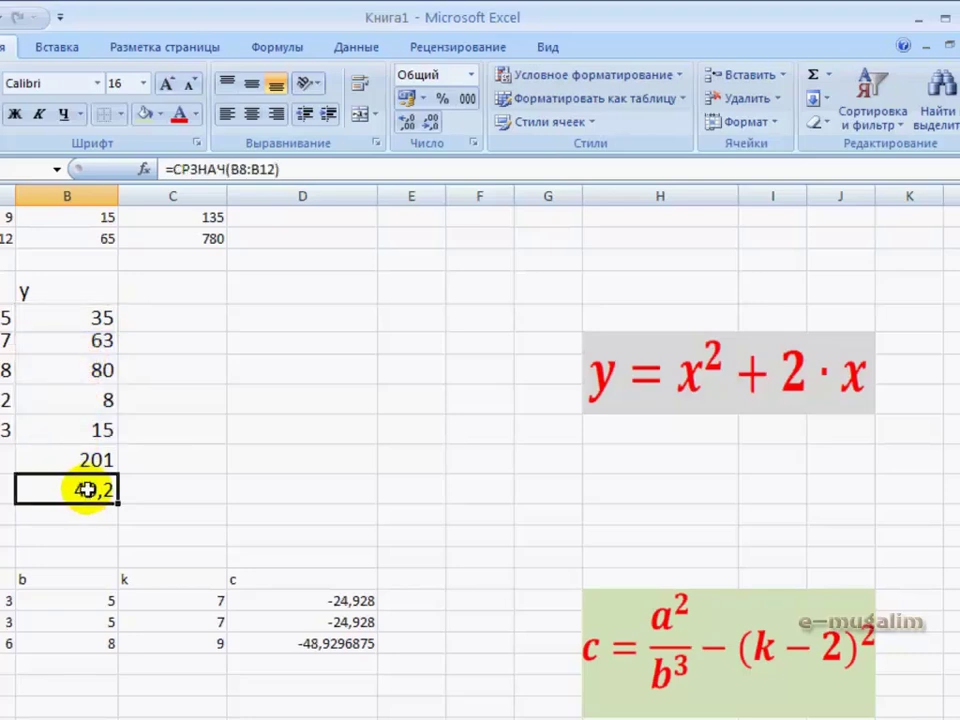
Find the maximum of the y values in B8 through B12 with AutoSum, placing the result in B15
drag(75, 326, 74, 422)
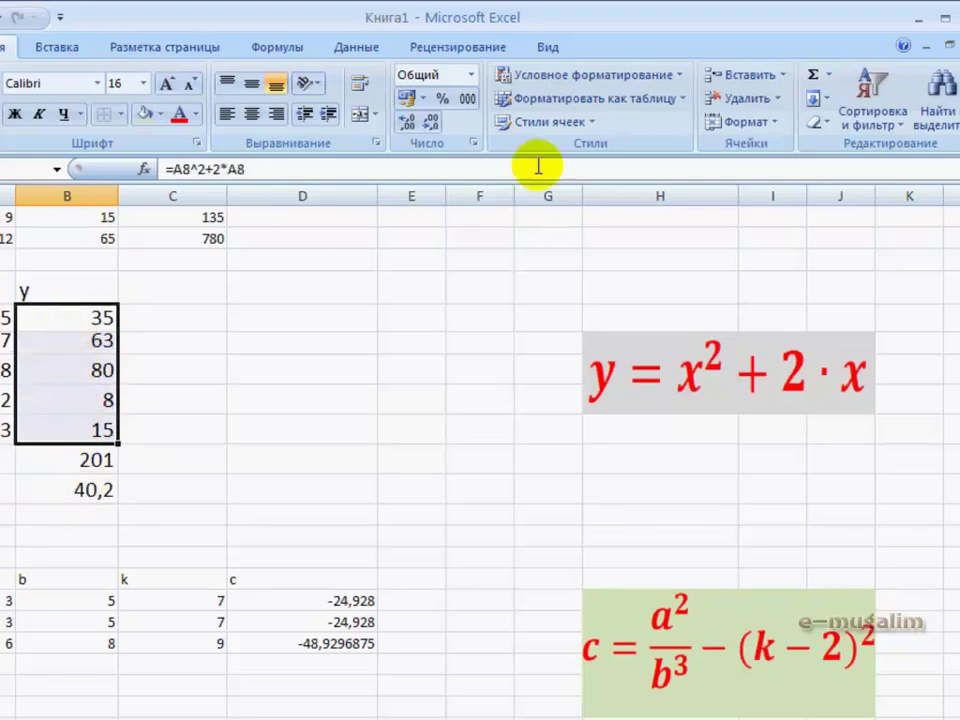
click(825, 75)
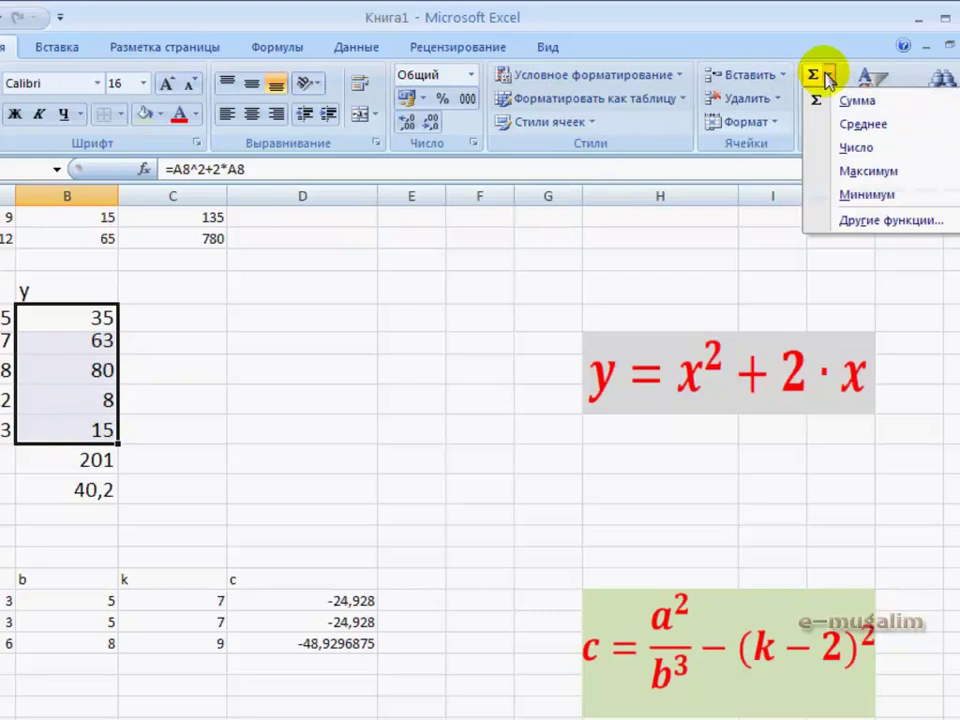
click(810, 173)
click(80, 515)
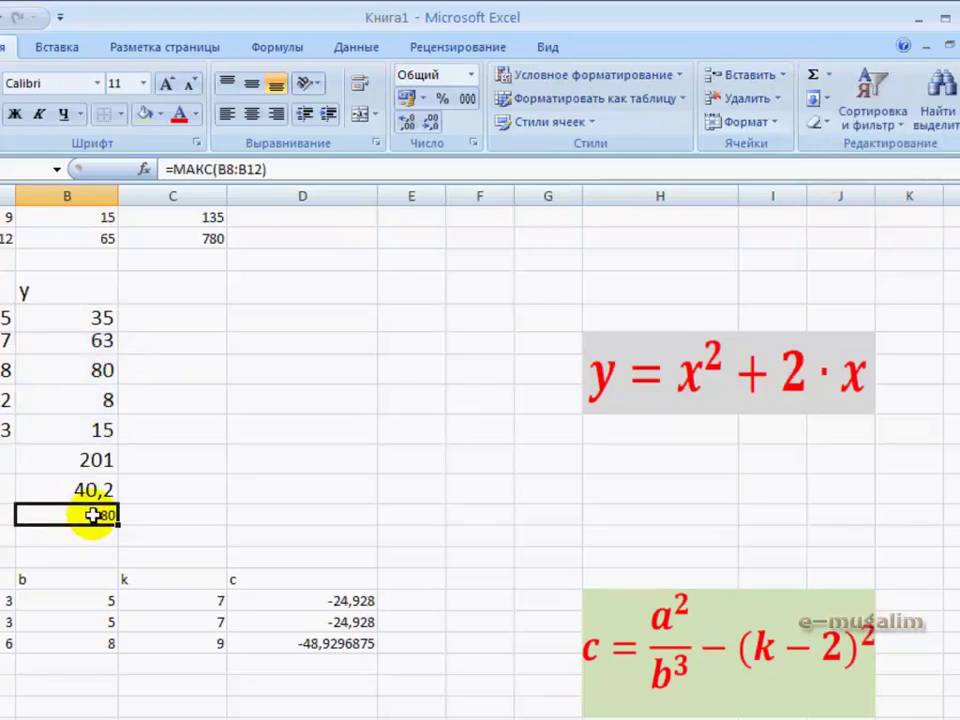
Find the minimum of the y values in B8 through B12 with AutoSum, placing the result in B16
drag(100, 315, 97, 430)
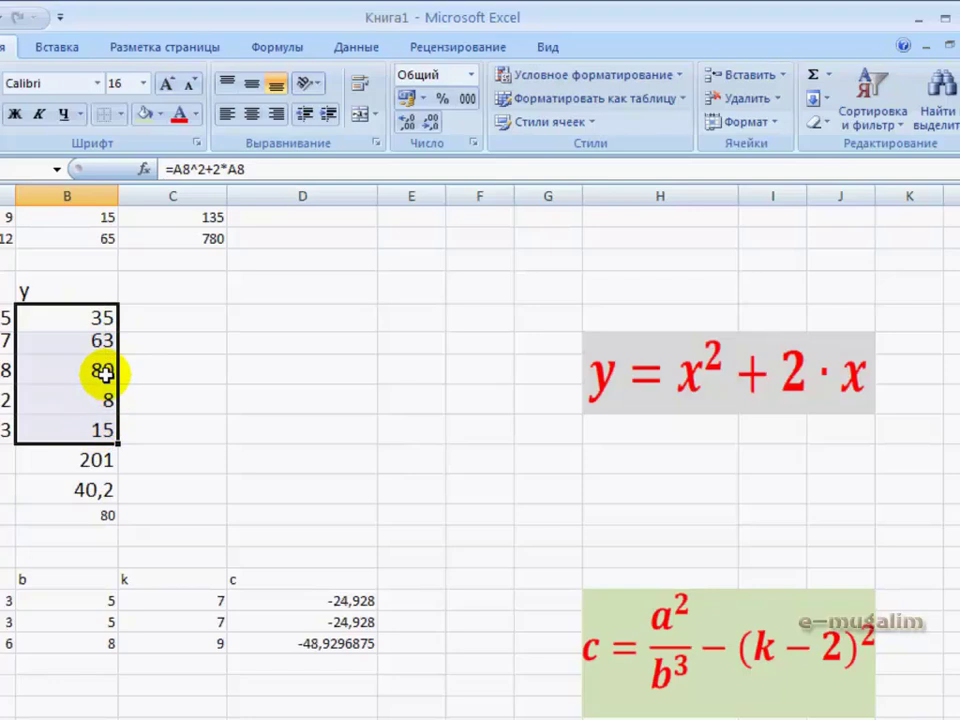
click(829, 76)
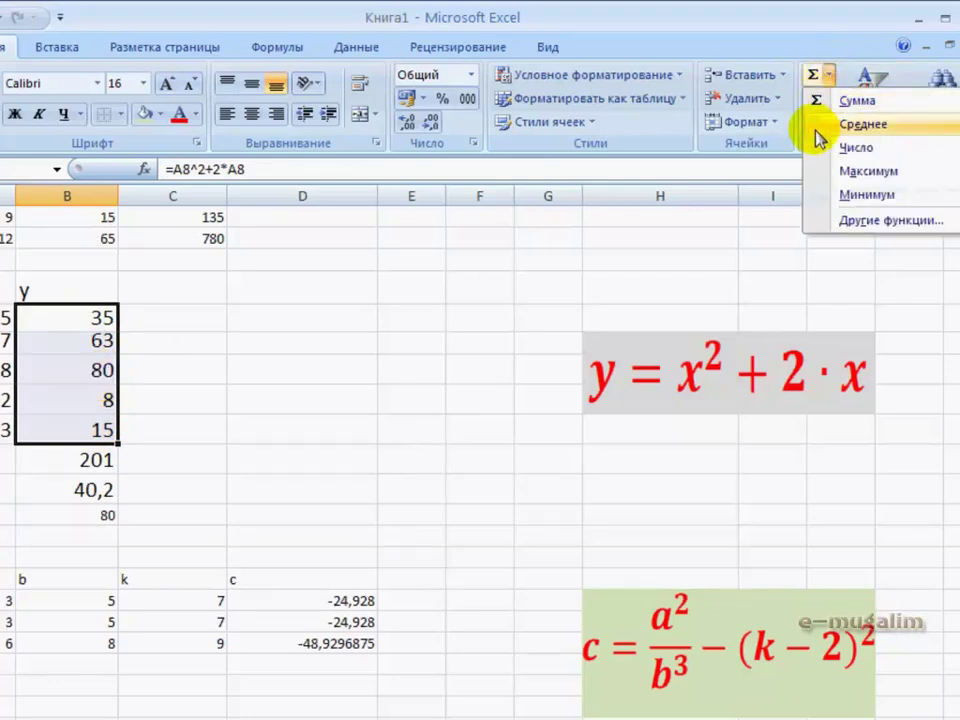
click(828, 194)
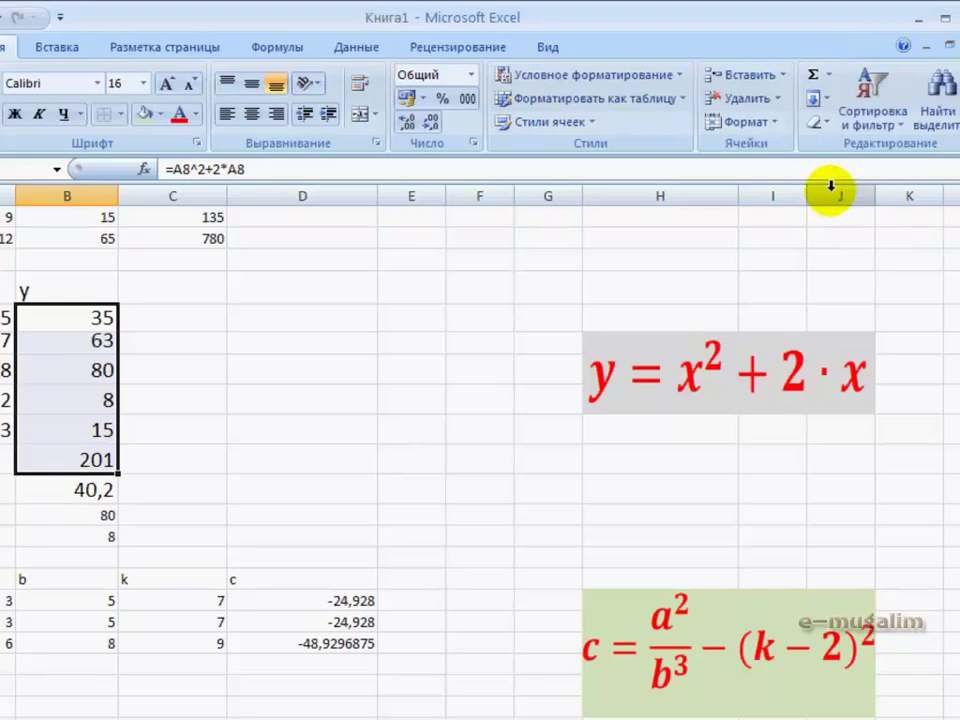
click(102, 538)
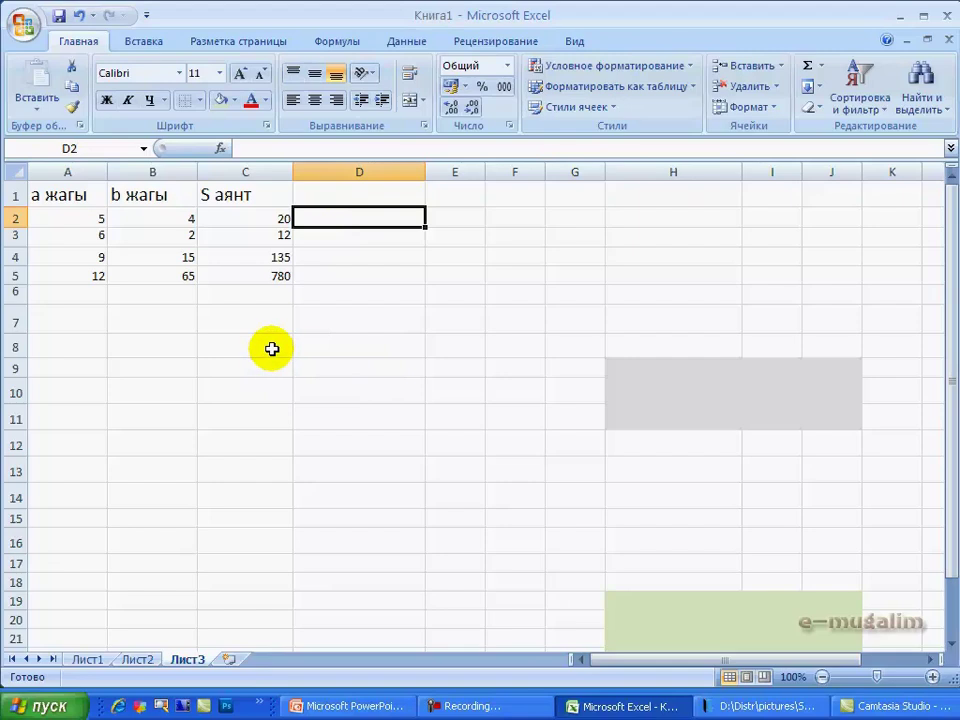
Examine the AutoSum, recently used and financial functions offered in the function library without inserting any
click(333, 42)
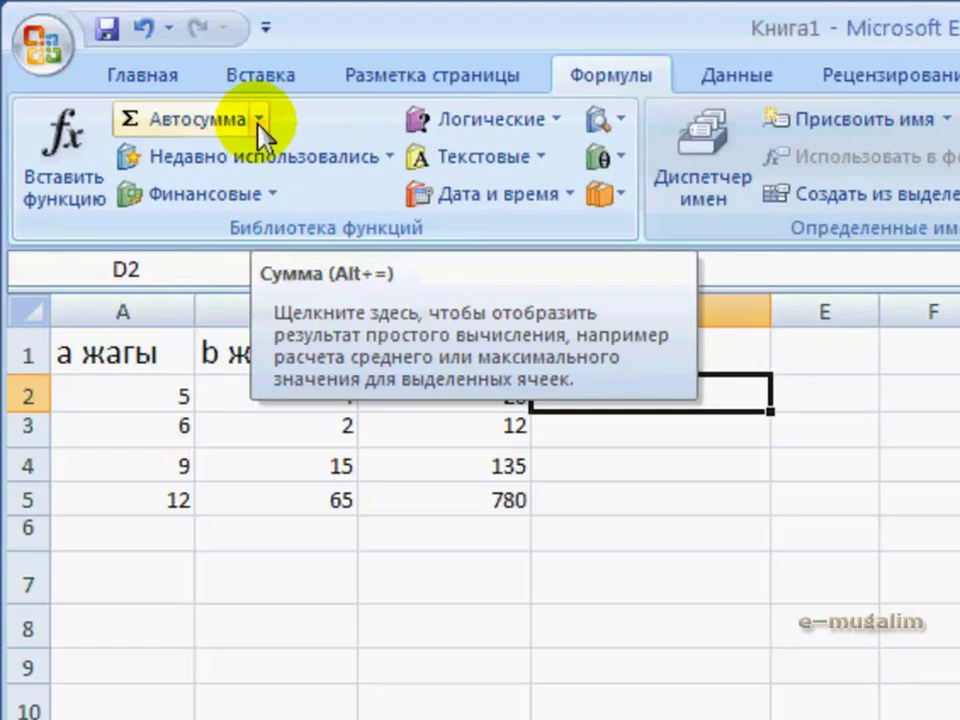
click(259, 120)
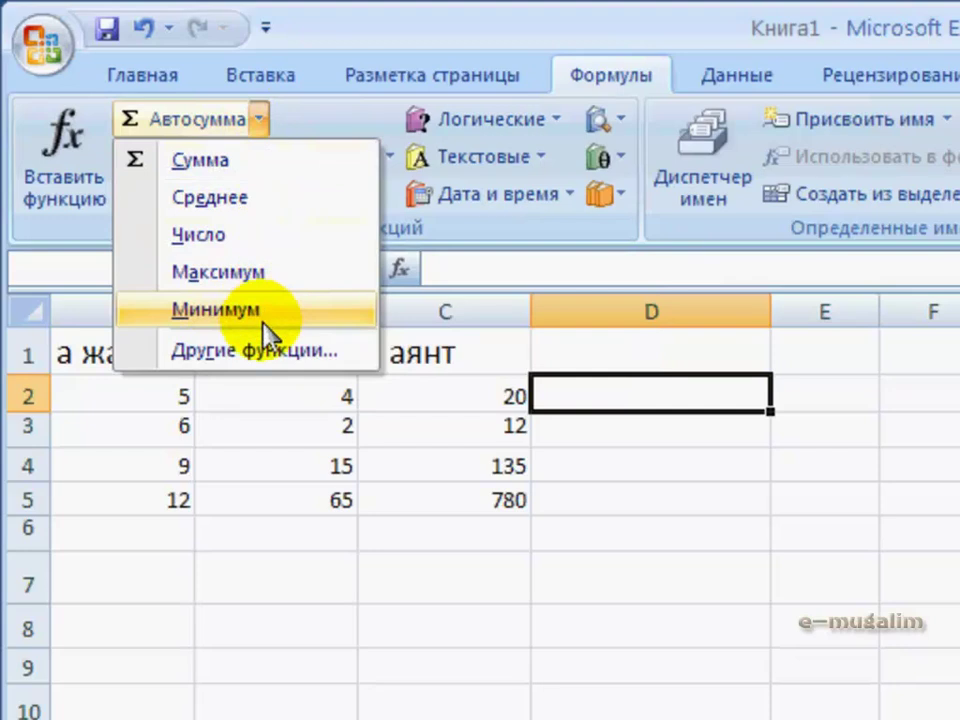
click(452, 248)
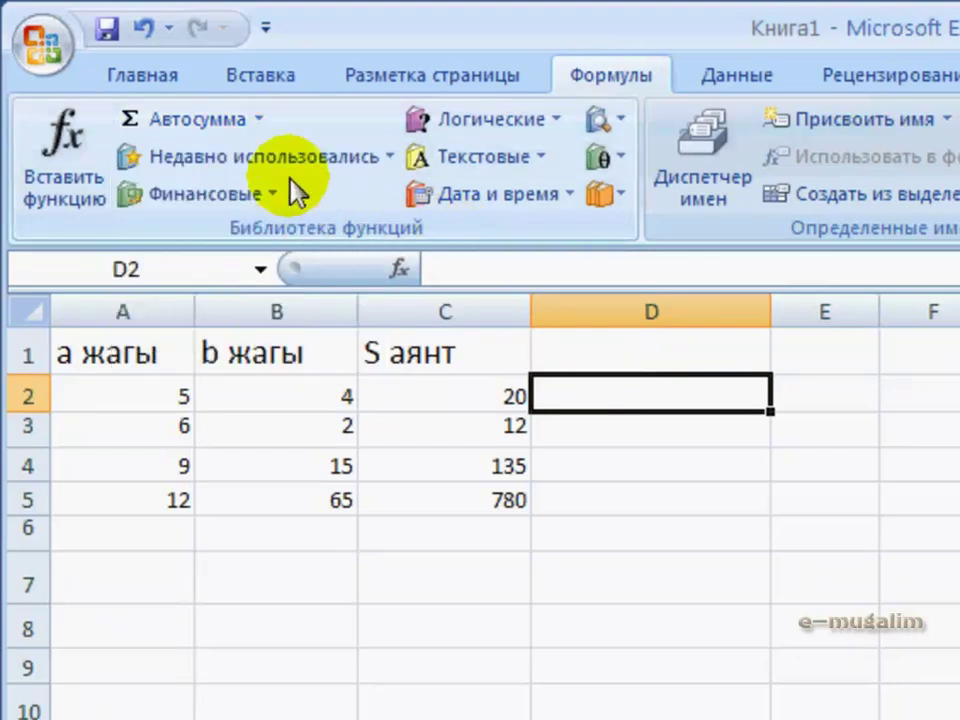
click(345, 168)
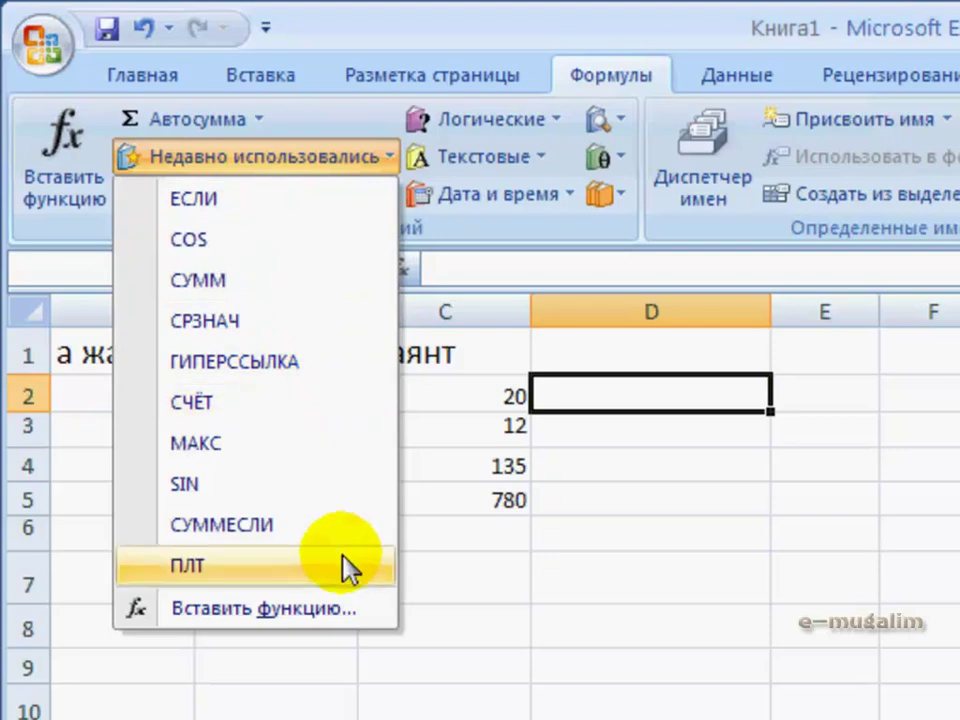
click(330, 212)
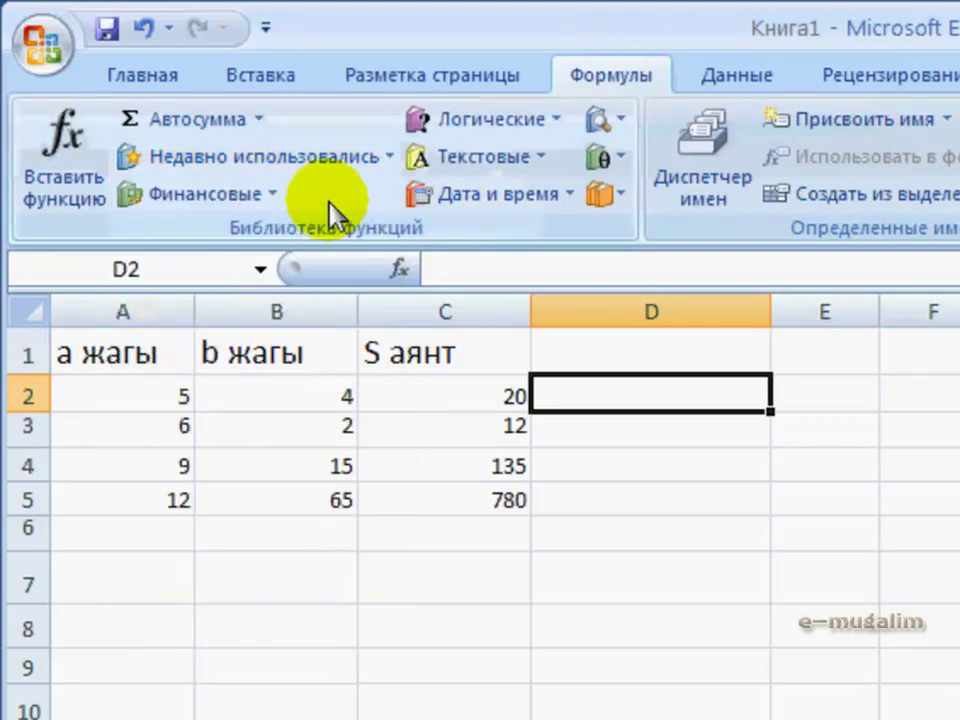
click(272, 200)
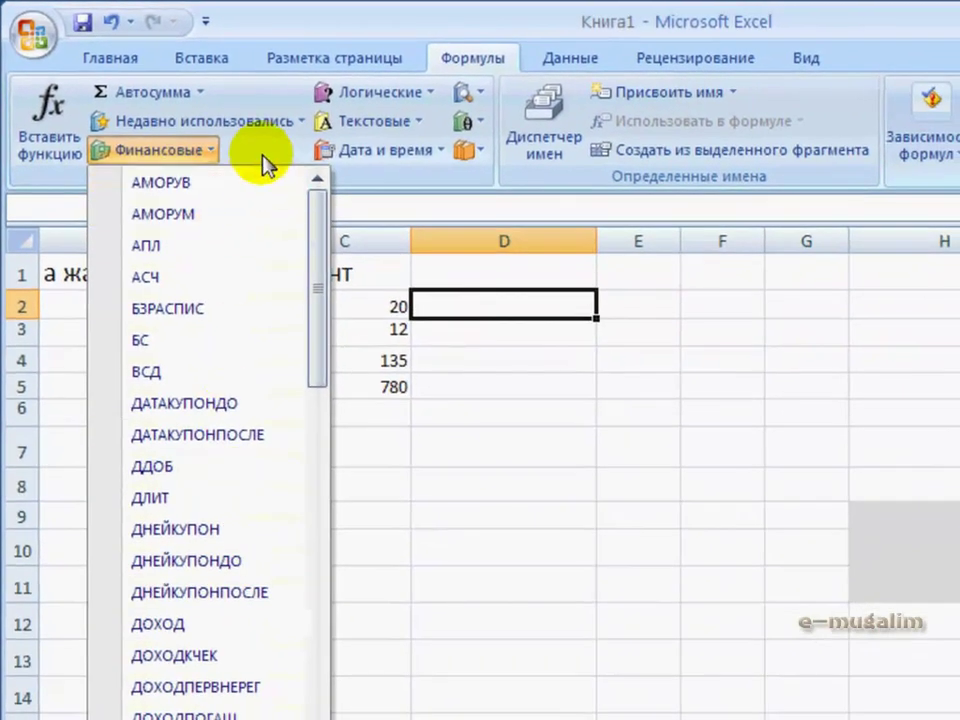
click(267, 156)
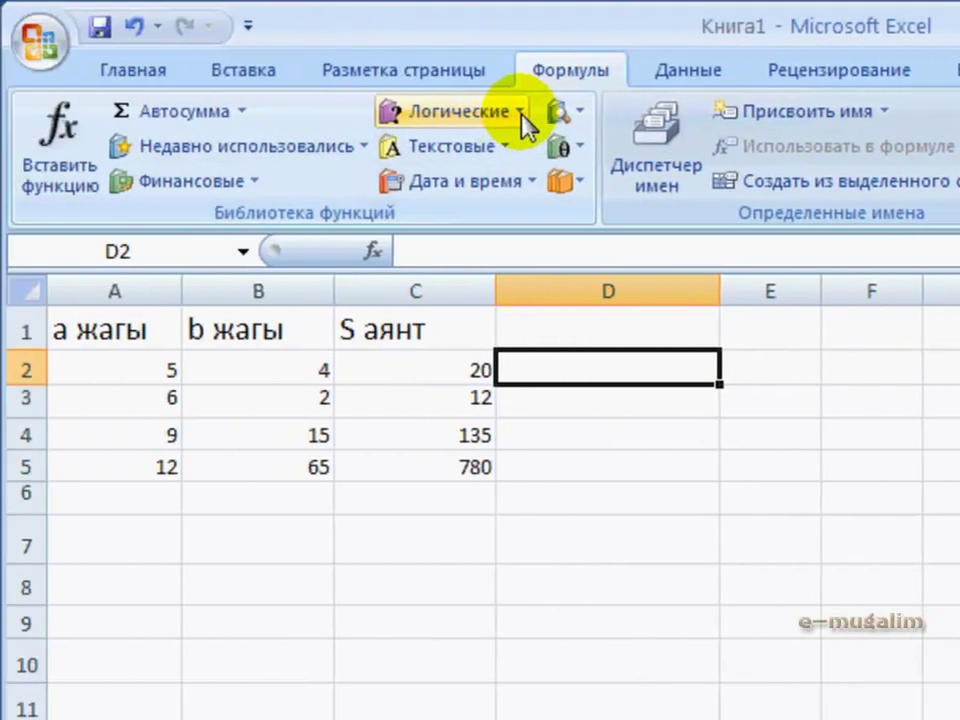
Look through the logical, text, and date and time functions in the function library without inserting any
click(520, 112)
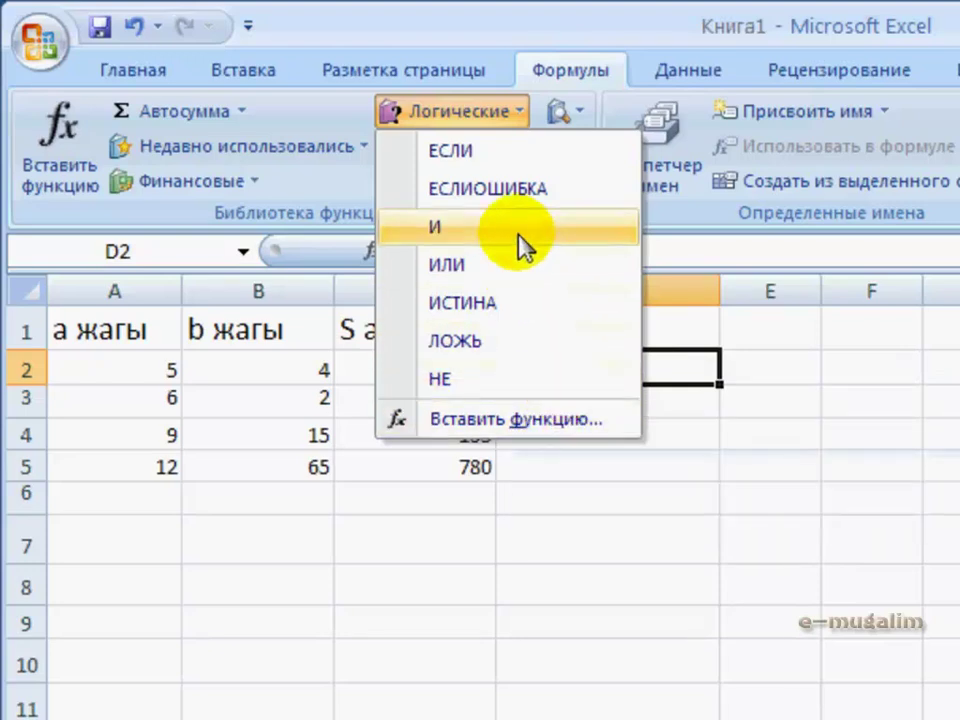
click(612, 100)
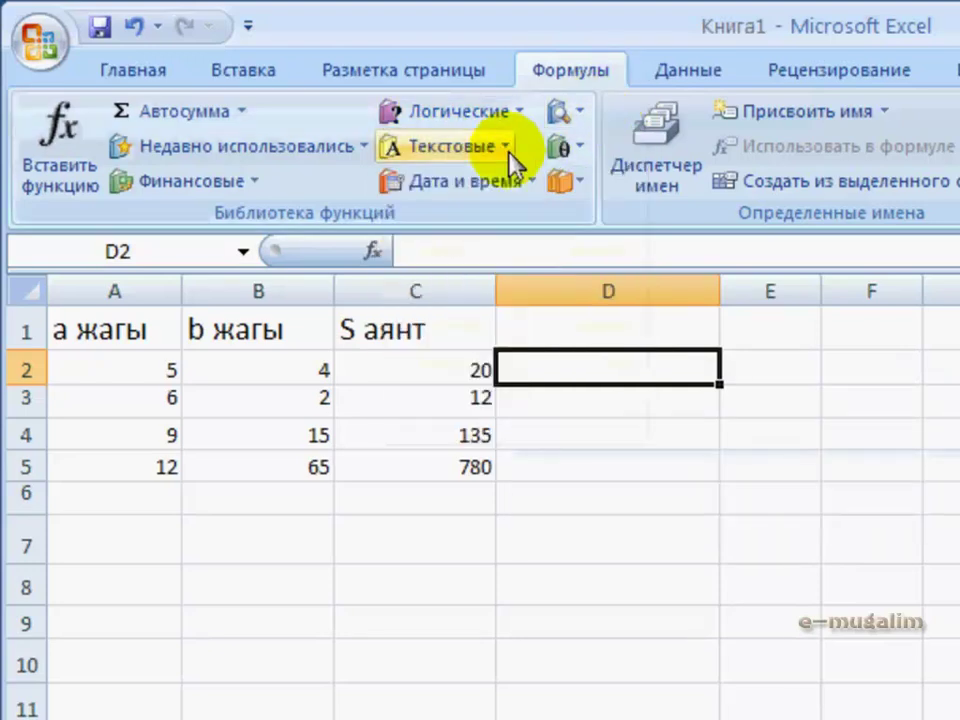
click(509, 152)
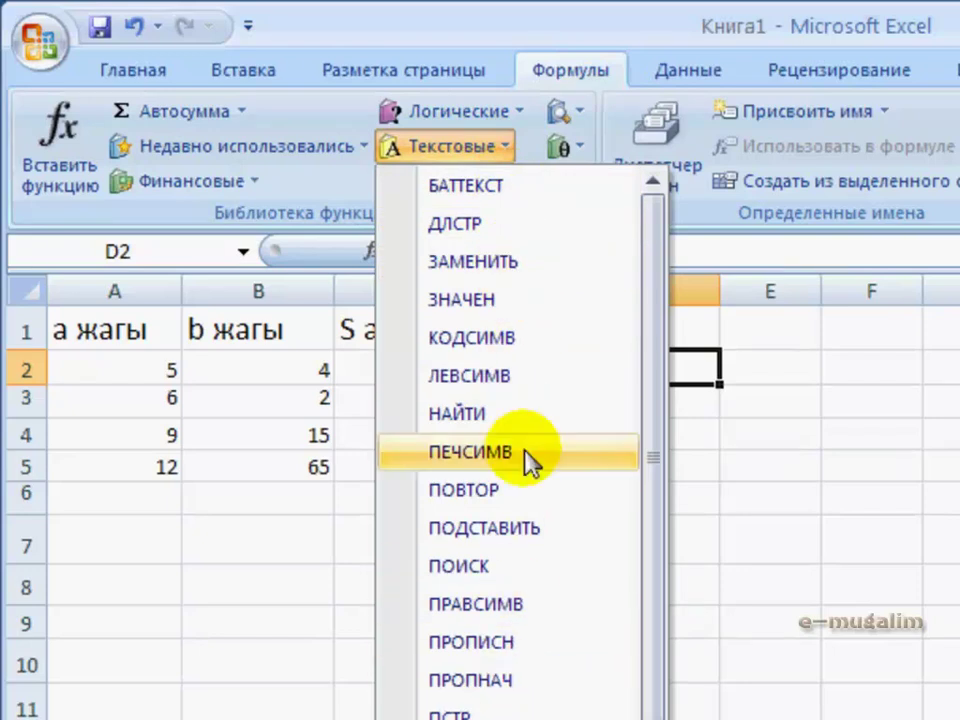
click(531, 148)
click(532, 186)
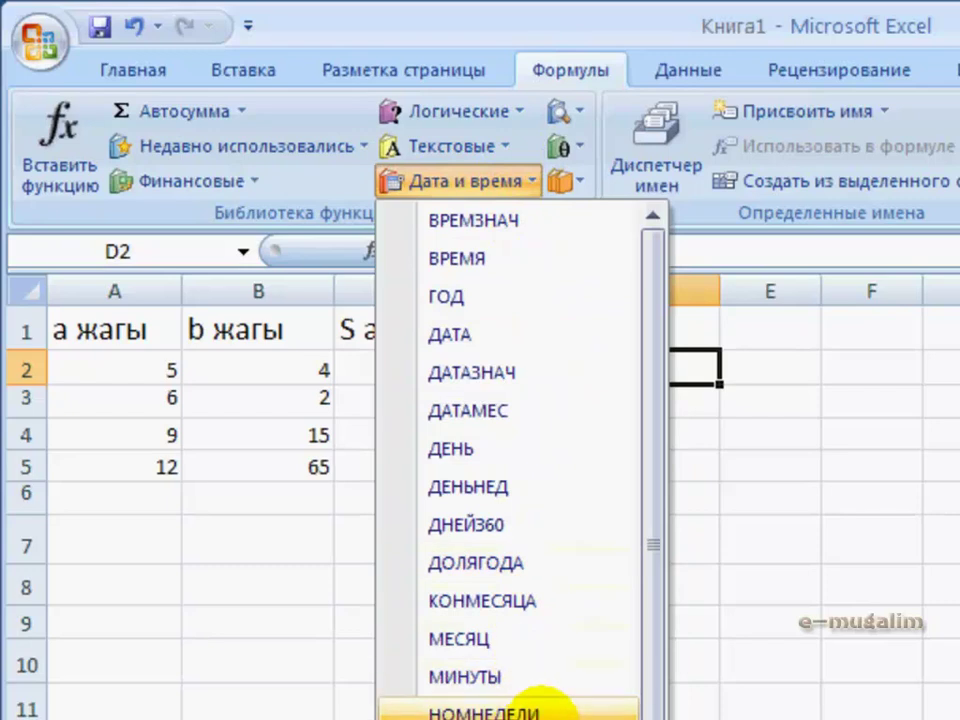
click(606, 172)
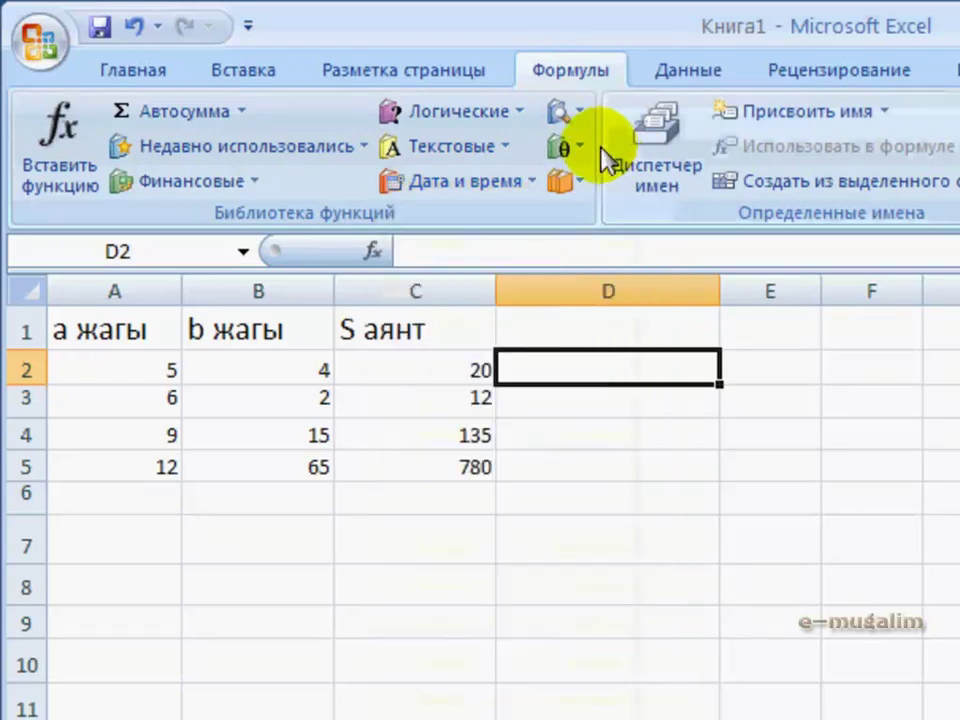
Review the lookup and reference, math and trigonometry, statistical, engineering, analytical and information function categories without inserting any
click(583, 112)
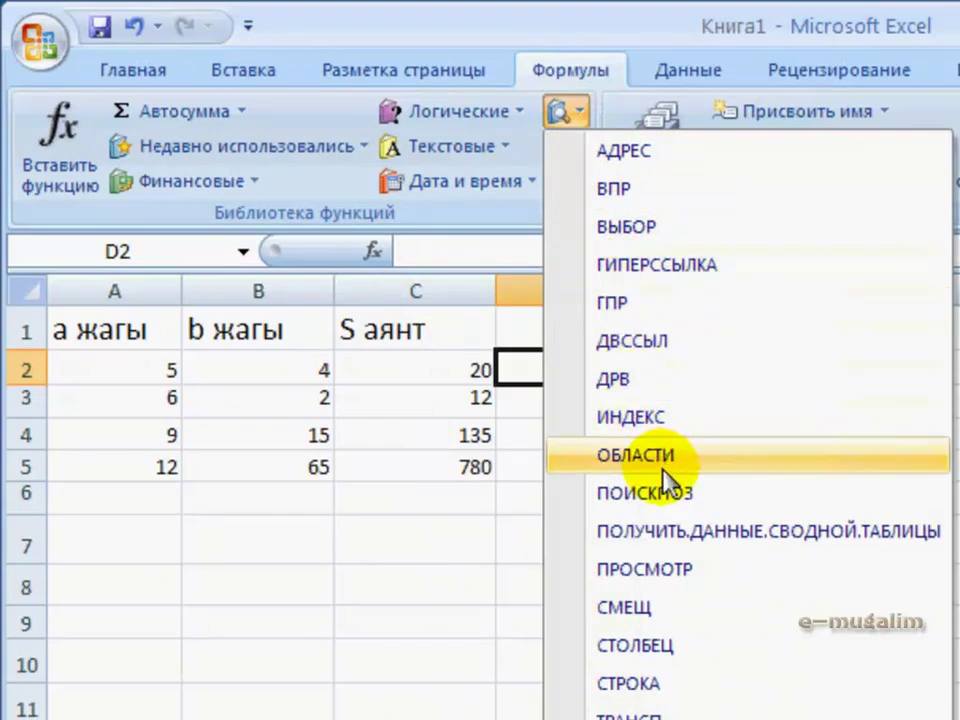
click(583, 104)
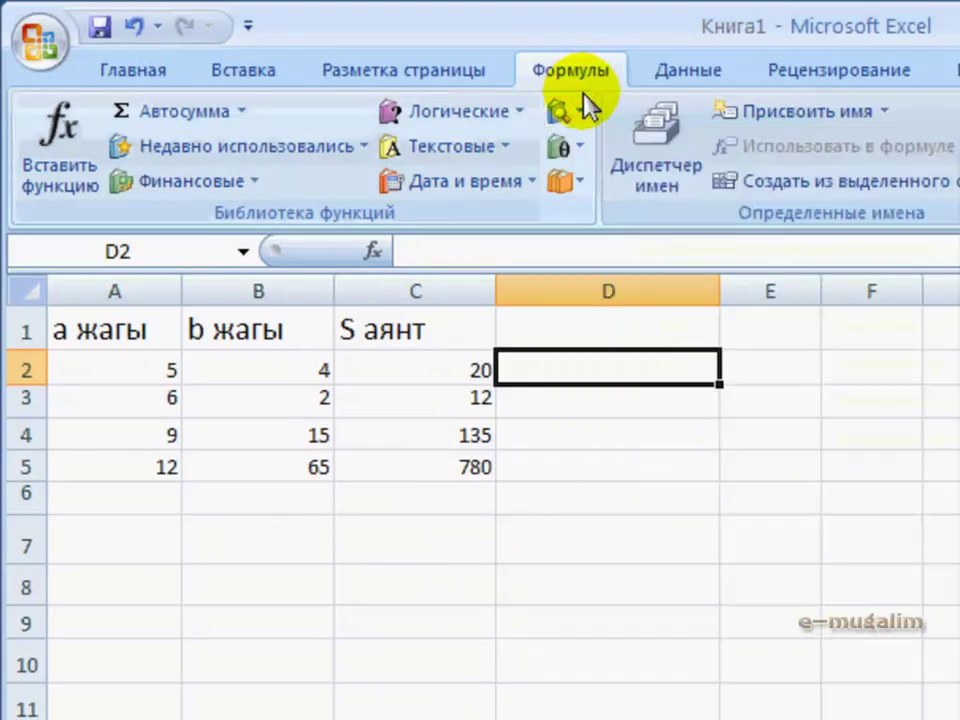
click(577, 150)
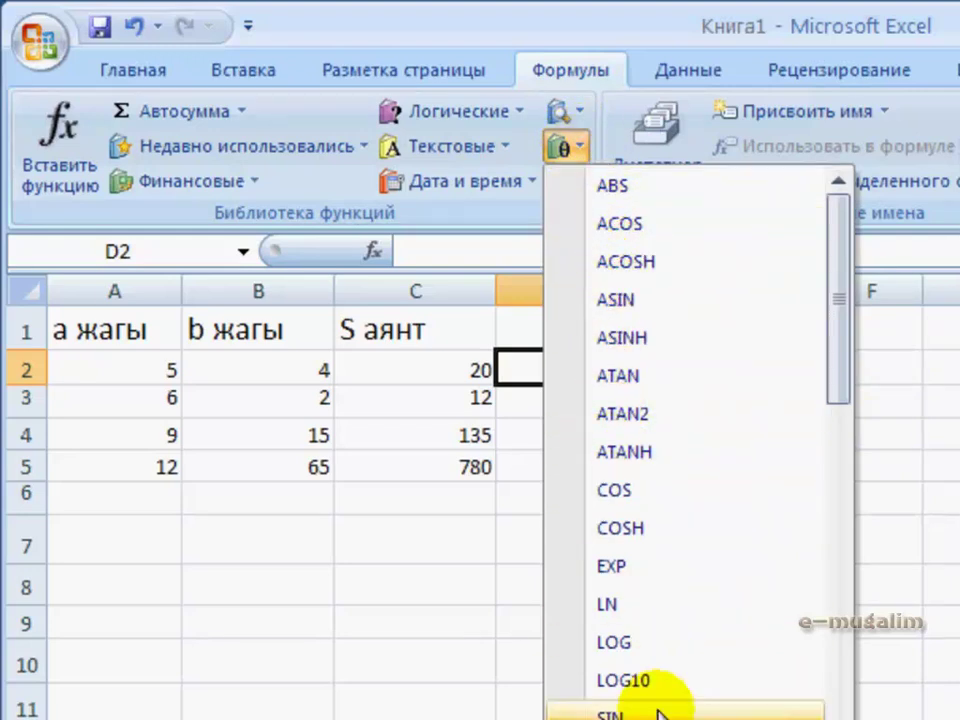
click(579, 113)
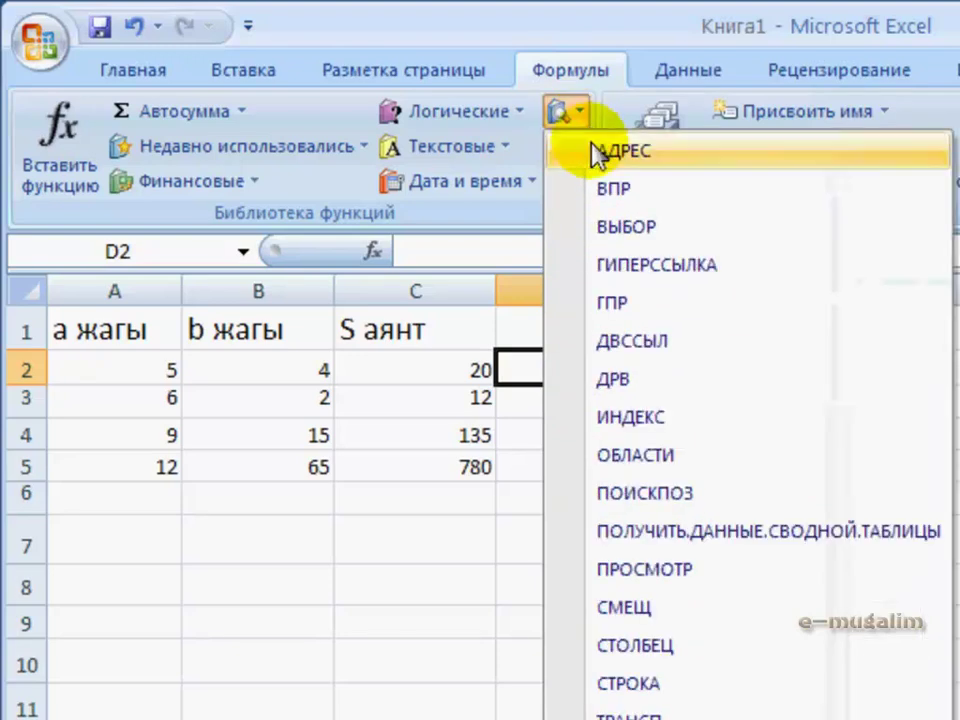
click(529, 211)
click(572, 188)
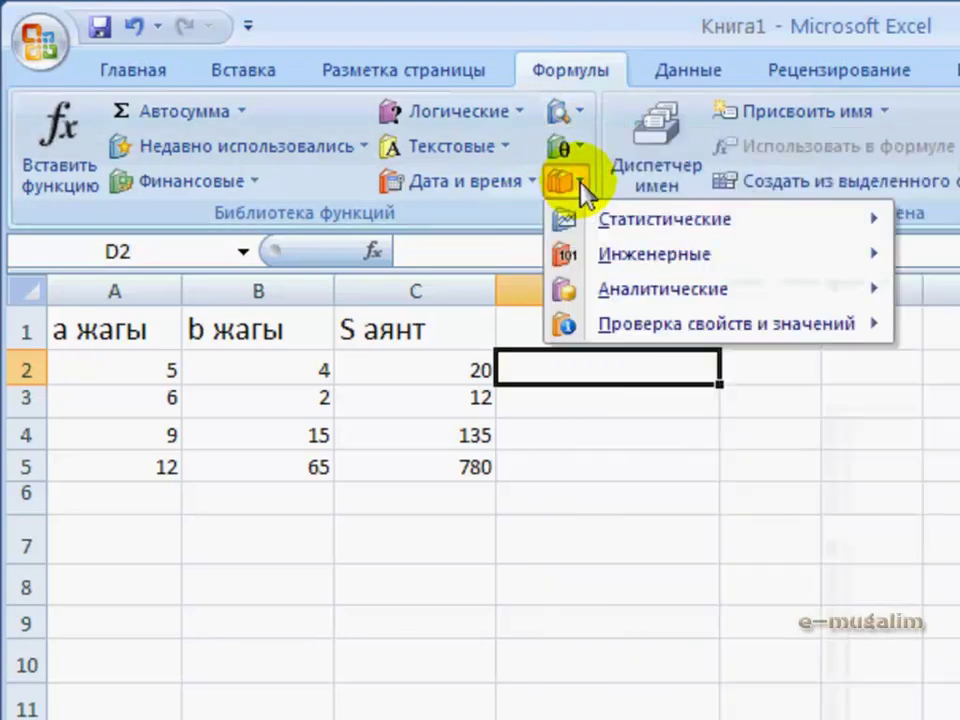
mouse_move(608, 222)
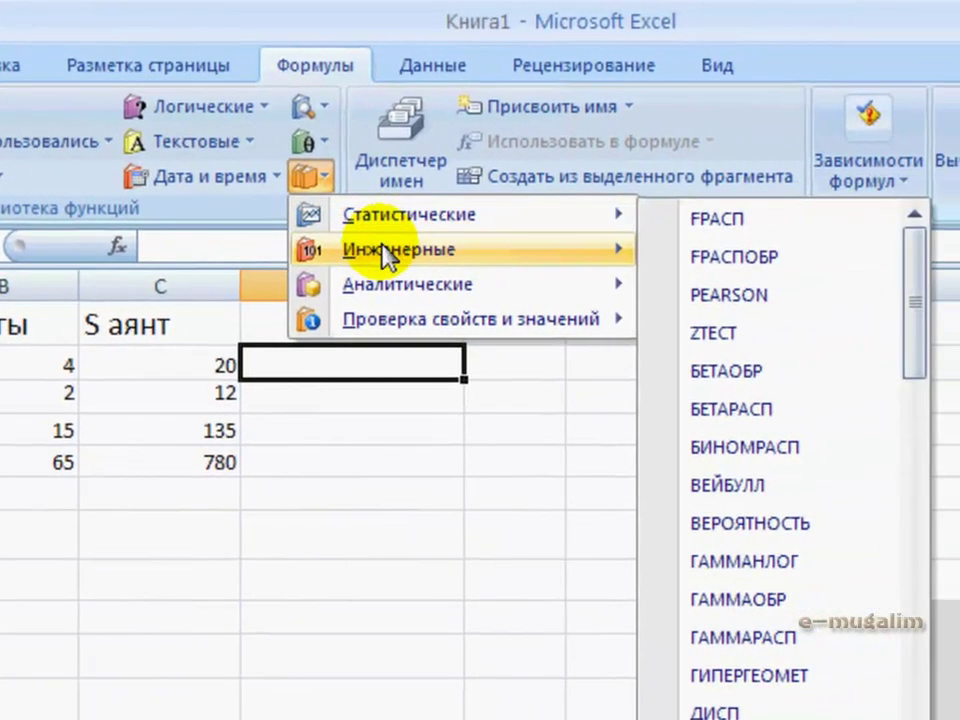
mouse_move(640, 255)
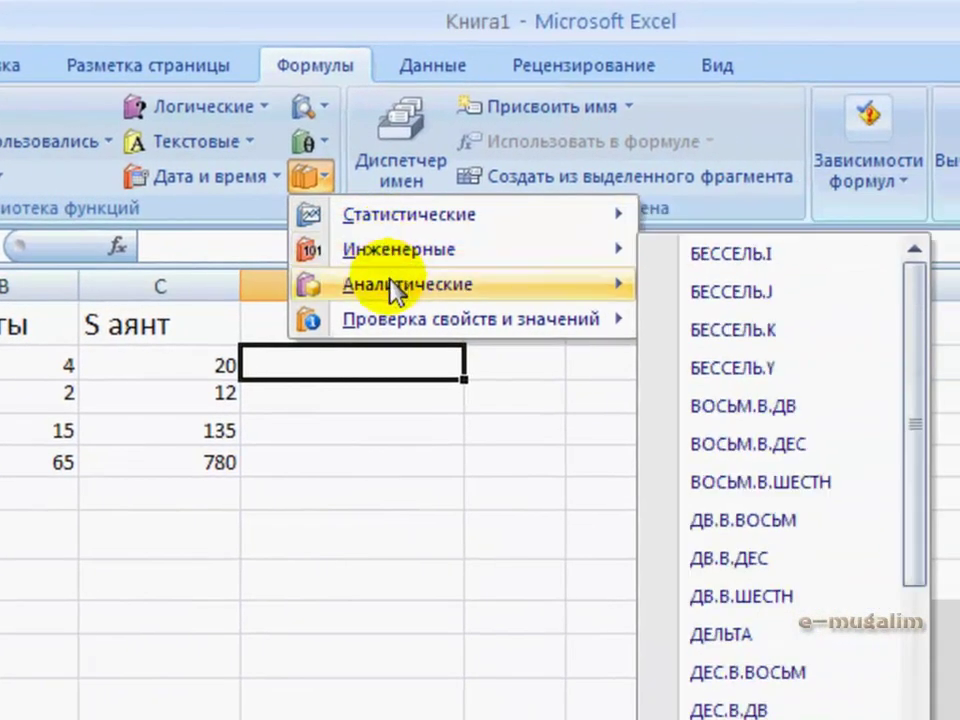
mouse_move(399, 317)
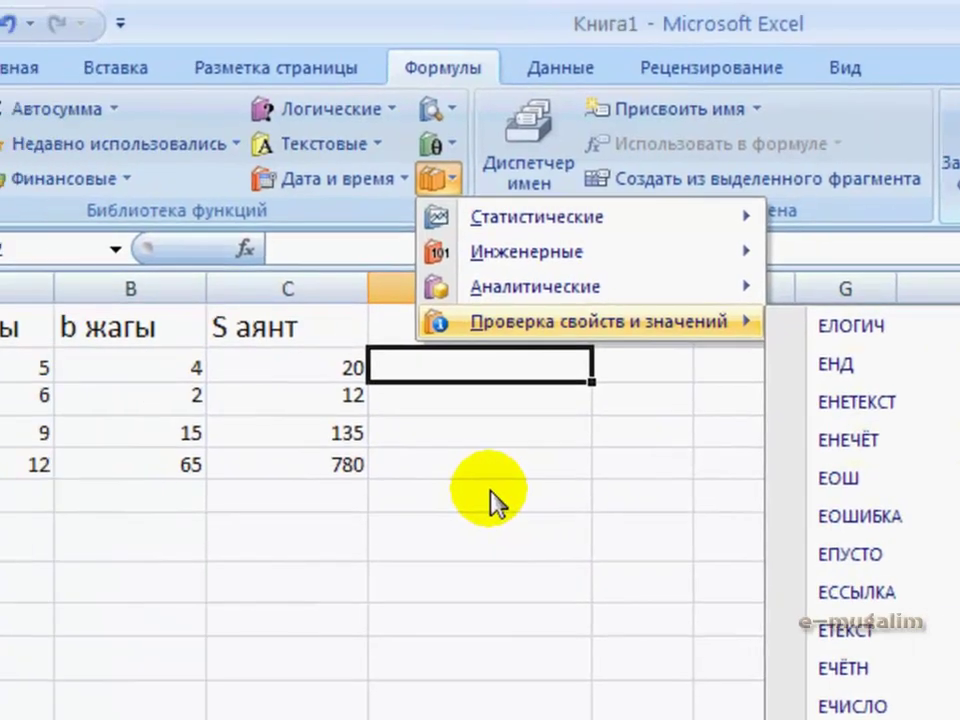
click(490, 500)
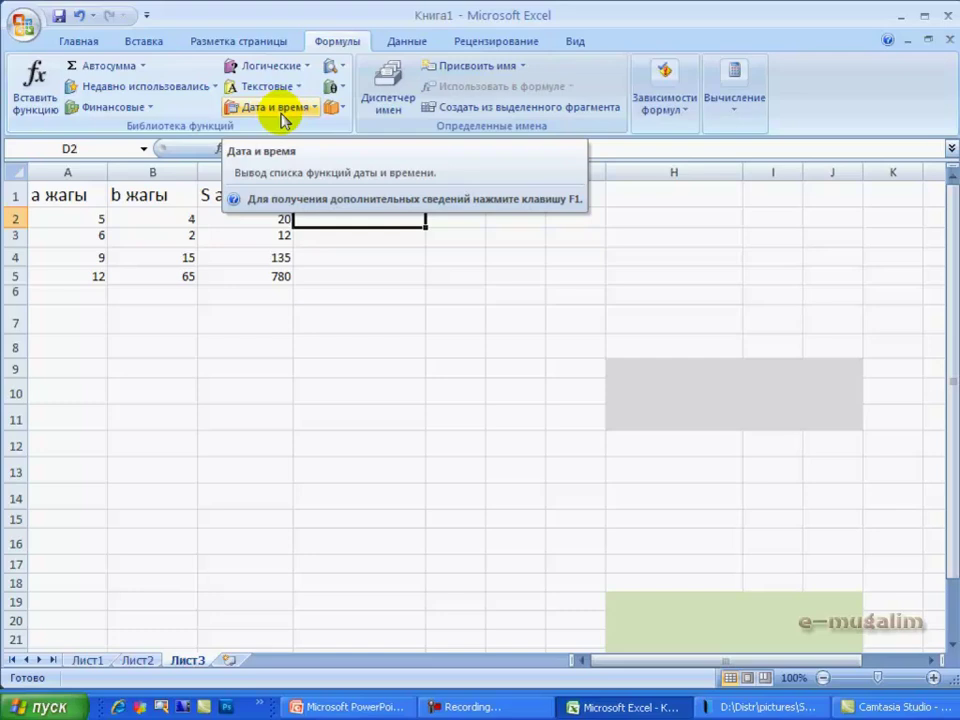
click(452, 240)
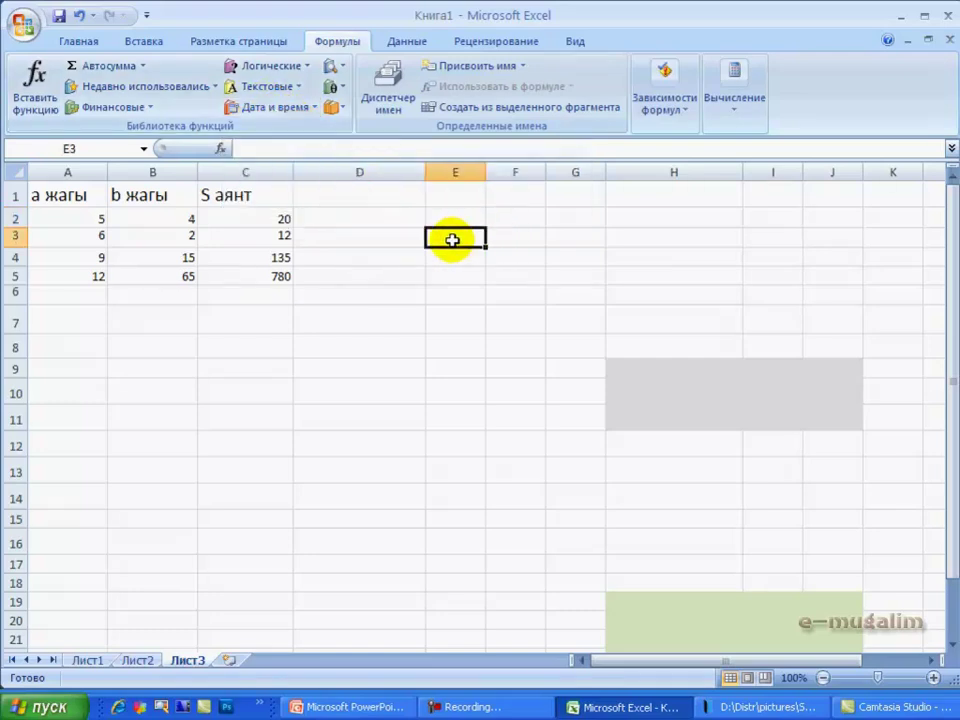
click(313, 197)
click(325, 219)
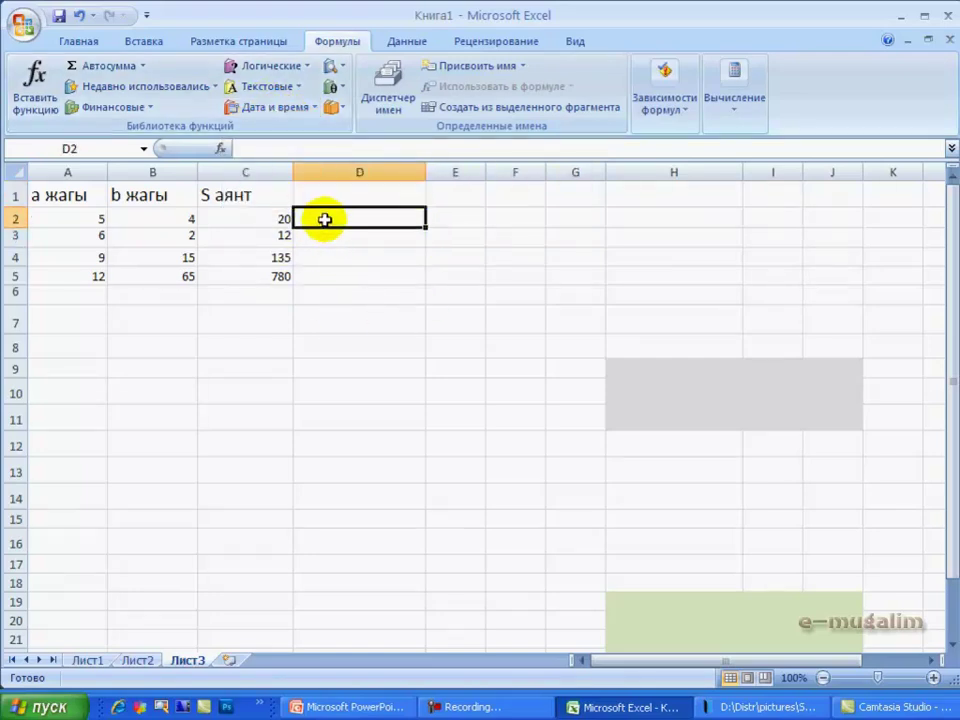
click(327, 240)
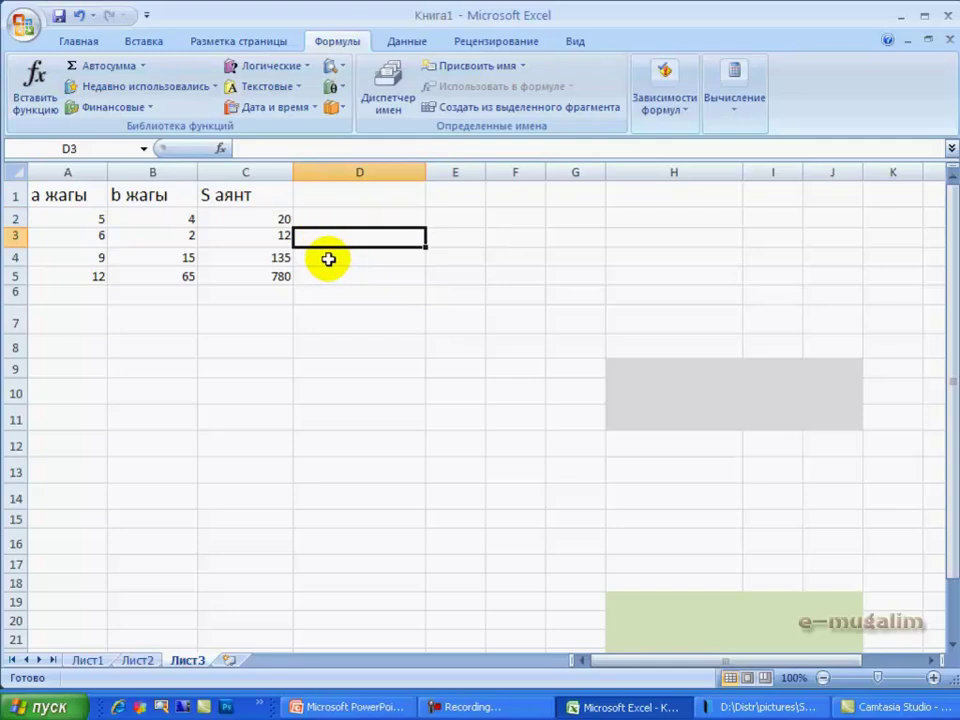
click(330, 261)
click(333, 278)
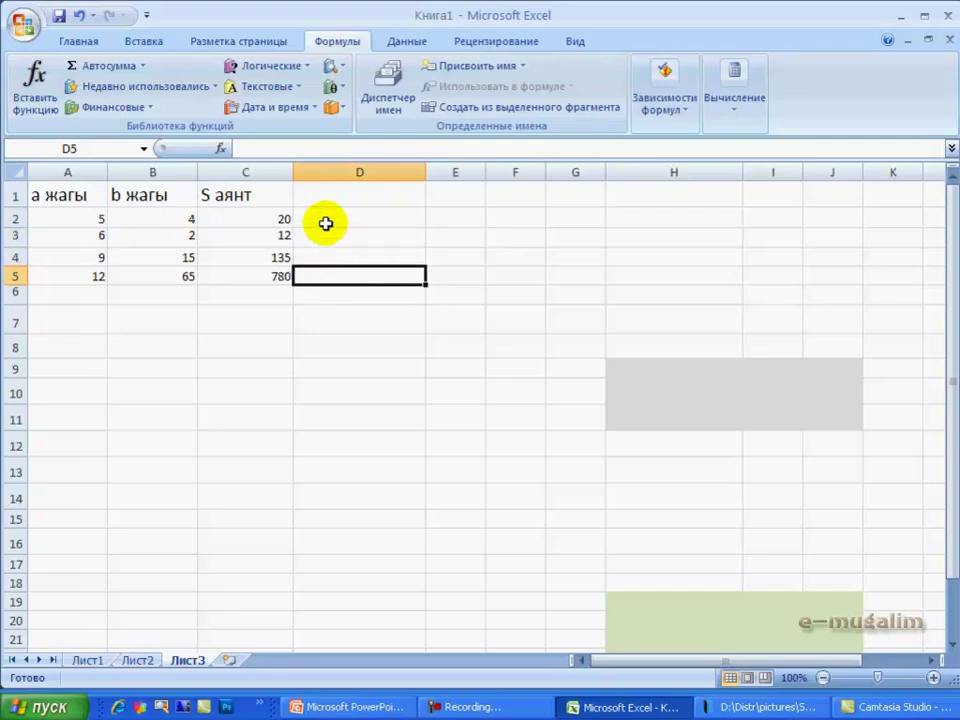
click(325, 223)
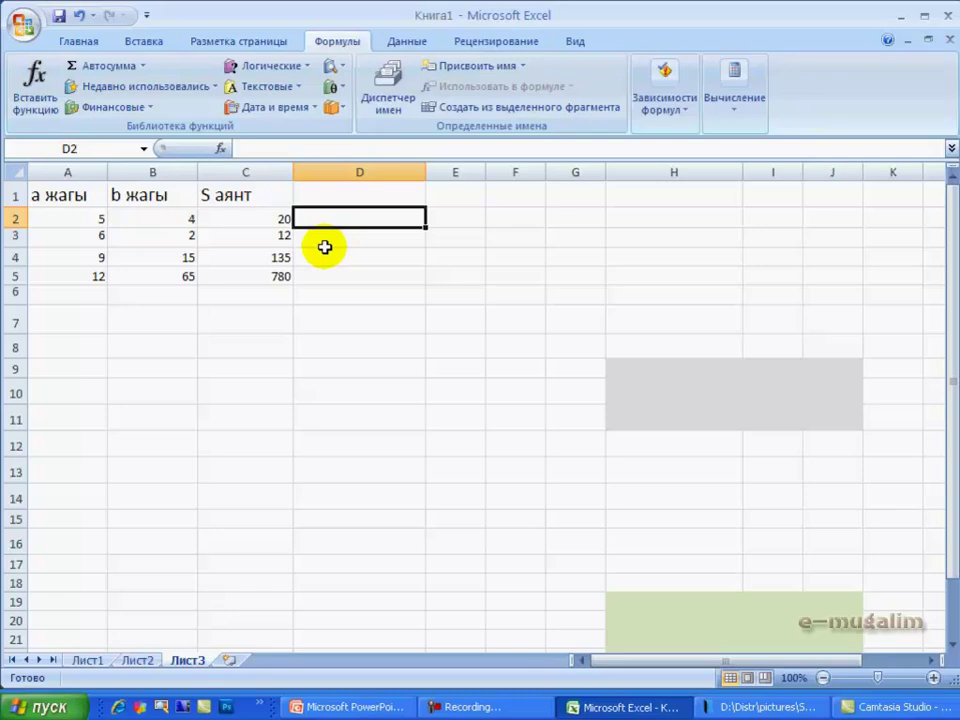